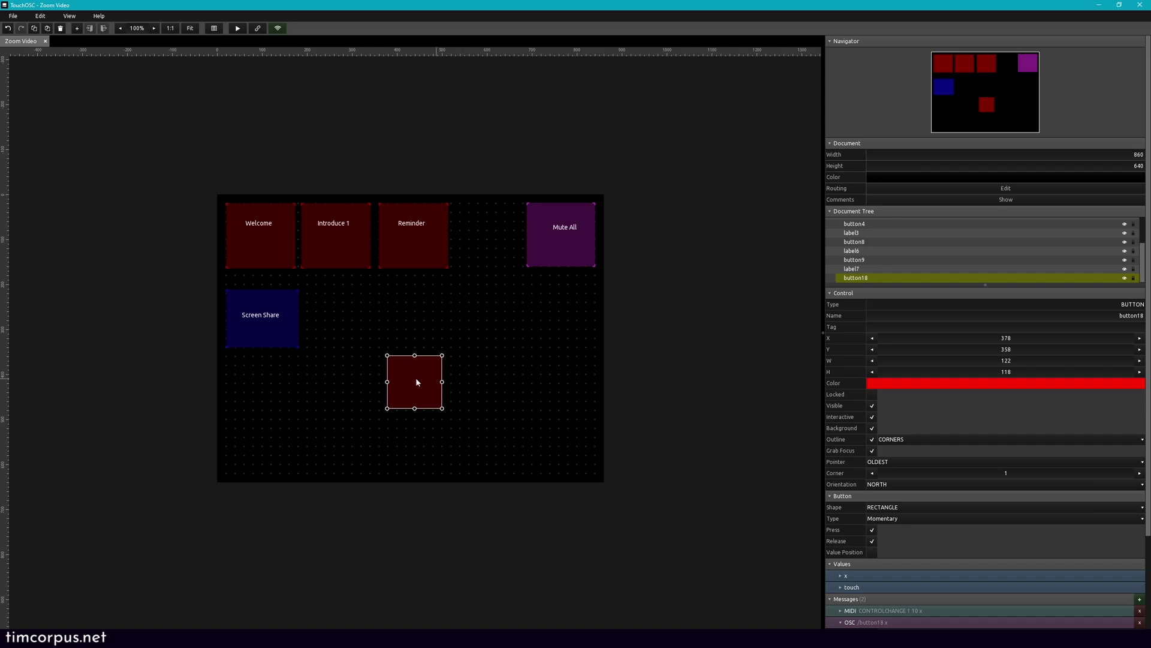
Step: Change the middle button's colour to green
{"action": "left_click", "coordinate": [1005, 384]}
{"action": "left_click", "coordinate": [895, 415]}
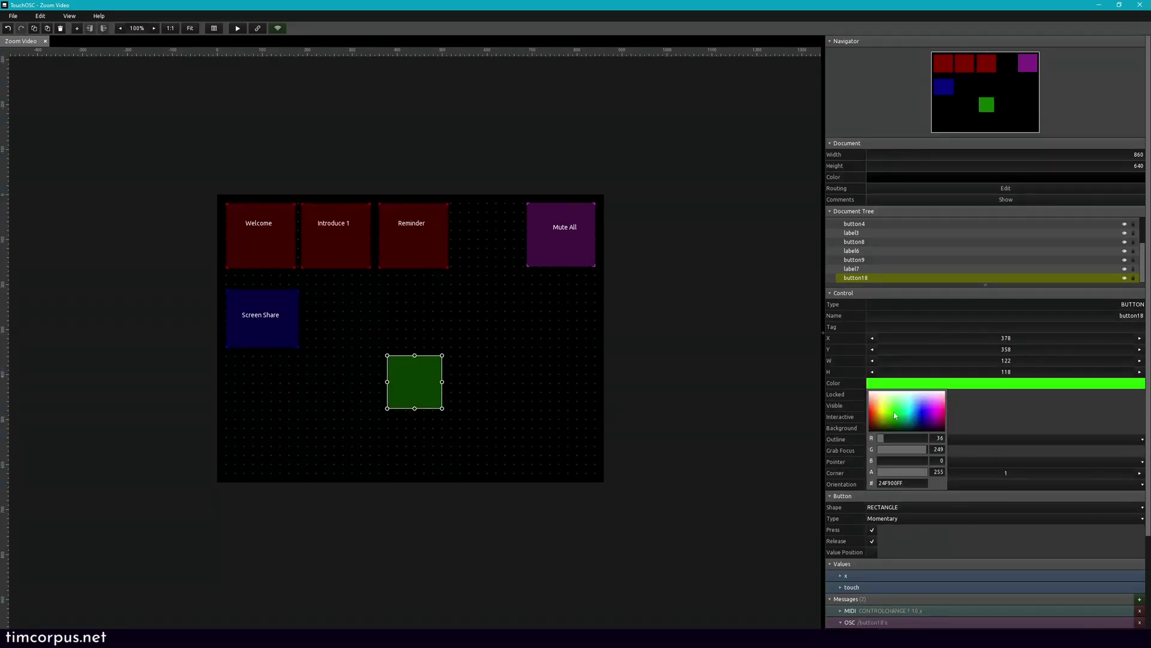
{"action": "left_click", "coordinate": [485, 365]}
Step: Add a new outline-only green button, sized and placed beside the green button
{"action": "right_click", "coordinate": [479, 367]}
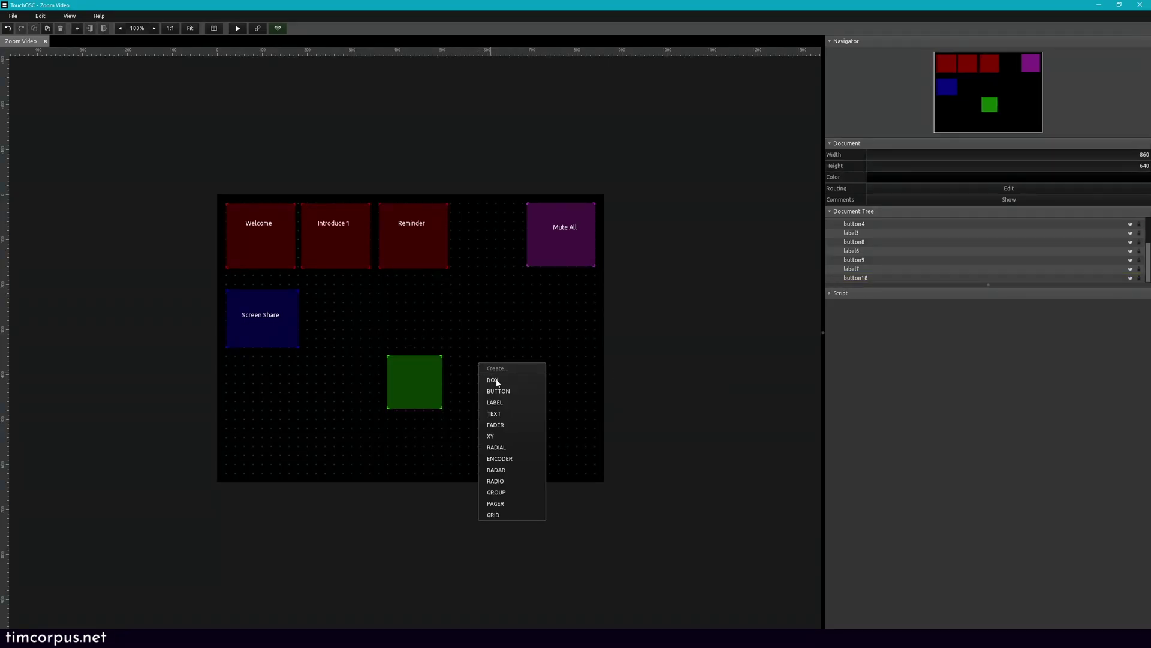
{"action": "left_click", "coordinate": [503, 393]}
{"action": "left_click_drag", "start_coordinate": [504, 387], "coordinate": [502, 411]}
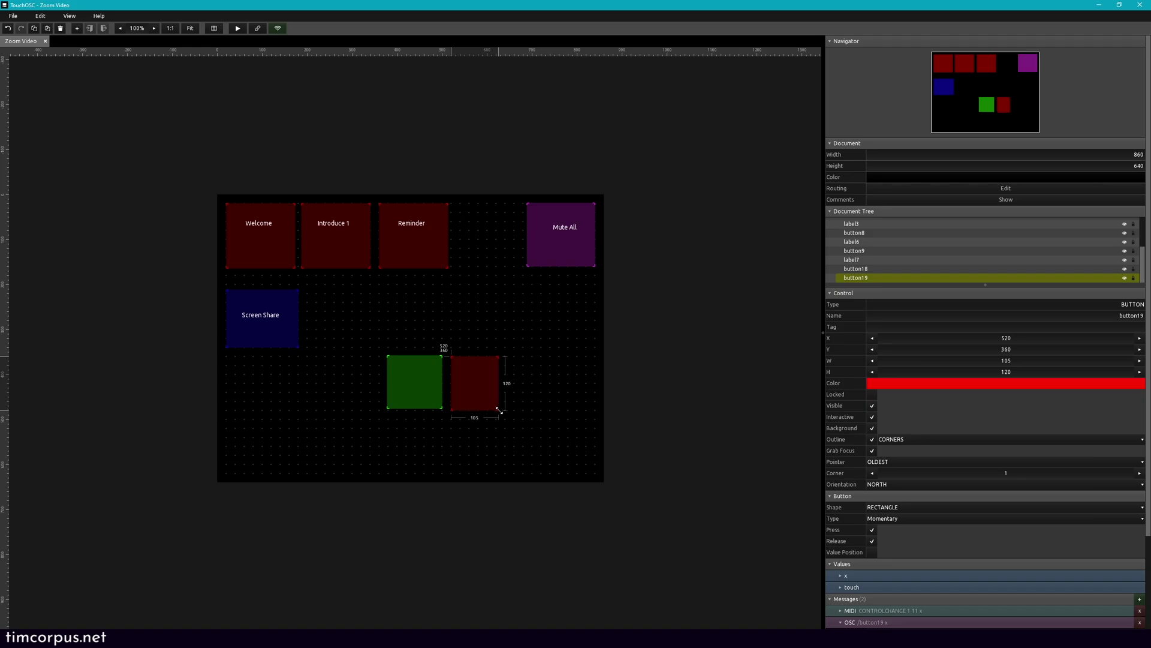
{"action": "left_click", "coordinate": [872, 428]}
{"action": "left_click", "coordinate": [902, 384]}
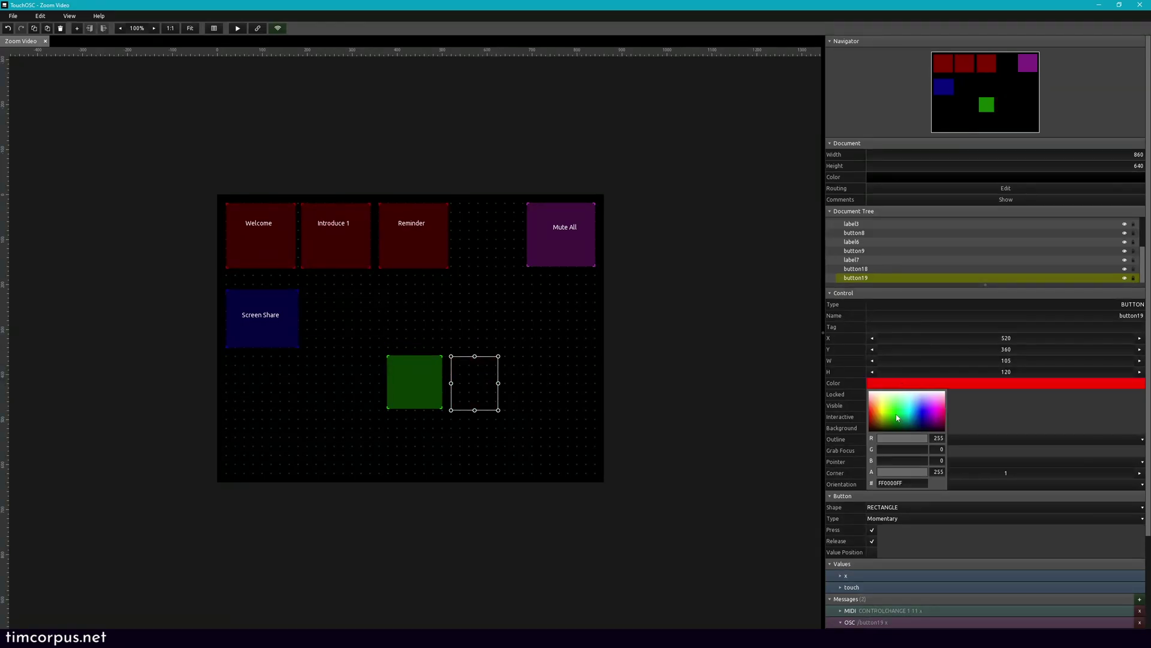
{"action": "left_click", "coordinate": [898, 418]}
{"action": "left_click", "coordinate": [545, 372]}
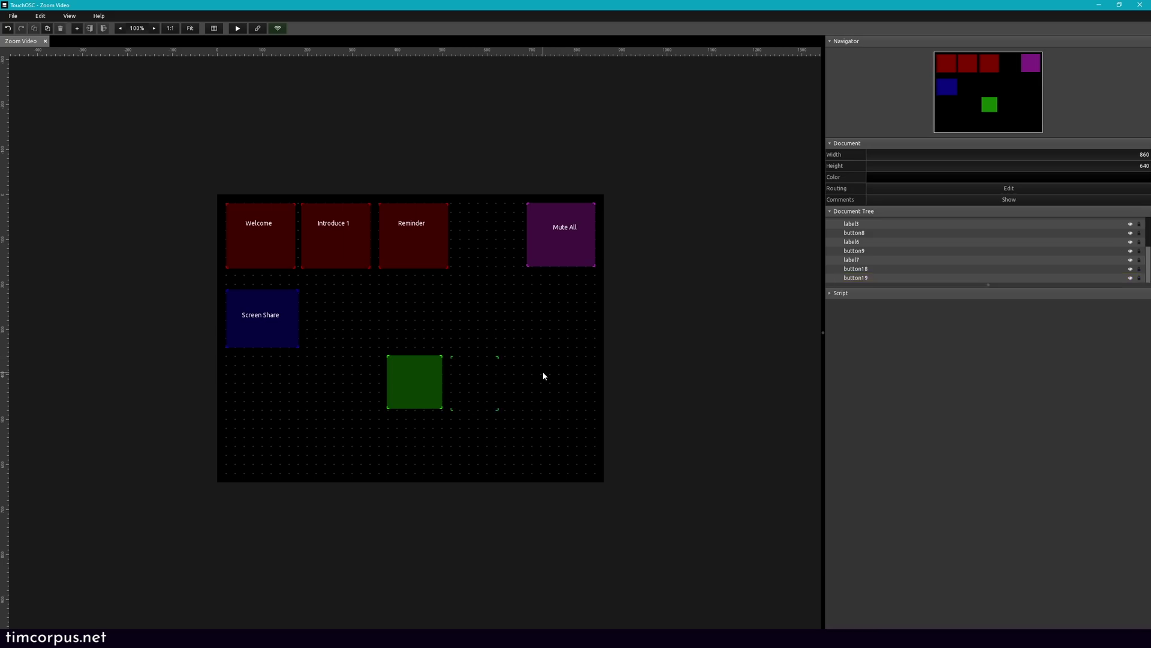
Step: Delete the existing messages from both buttons
{"action": "left_click_drag", "start_coordinate": [533, 368], "coordinate": [424, 370]}
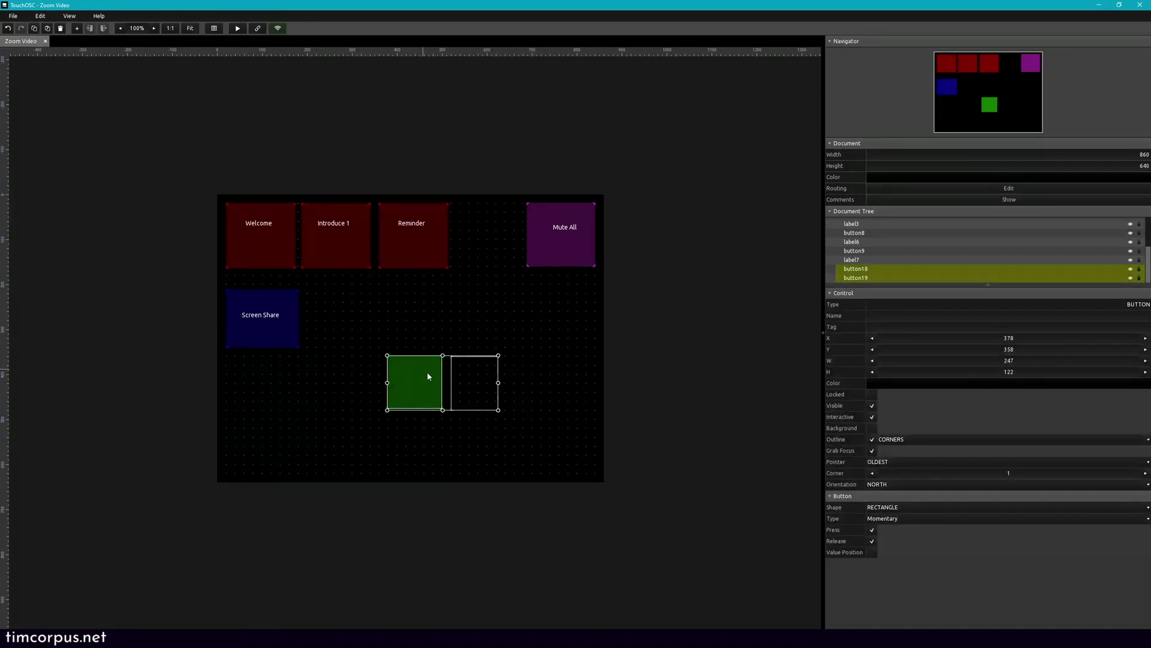
{"action": "right_click", "coordinate": [427, 371]}
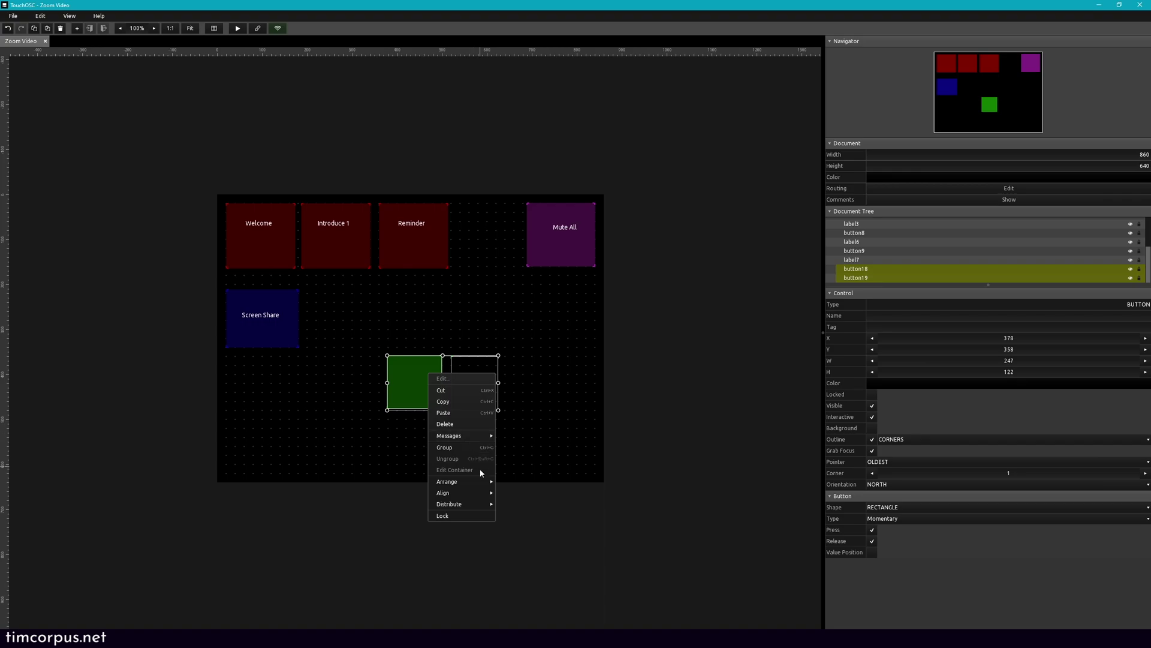
{"action": "mouse_move", "coordinate": [485, 441]}
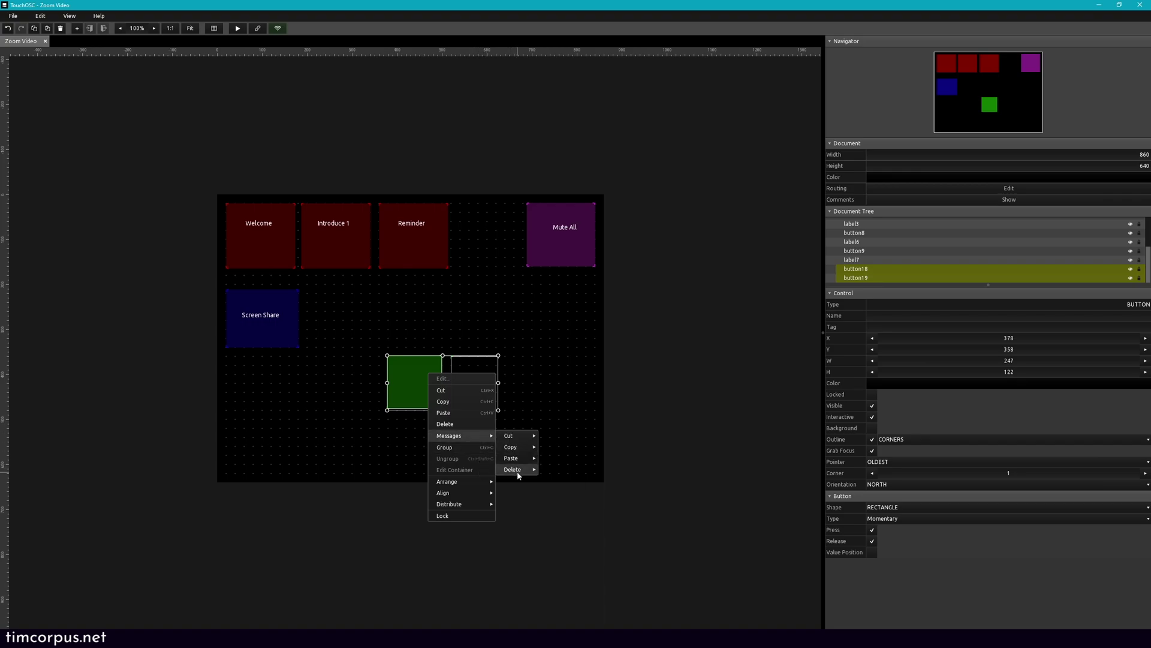
{"action": "left_click", "coordinate": [547, 469]}
{"action": "left_click", "coordinate": [569, 426]}
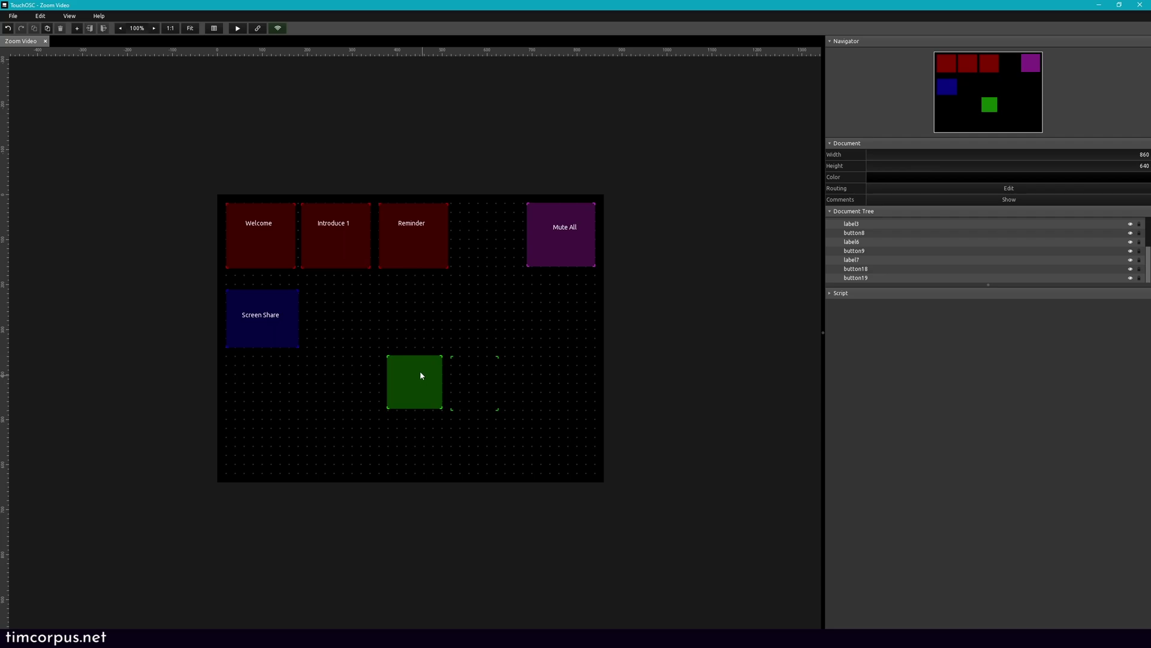
Step: Create a label on the green button, clear its background, and set its text to 'Lower Hands'
{"action": "right_click", "coordinate": [402, 329]}
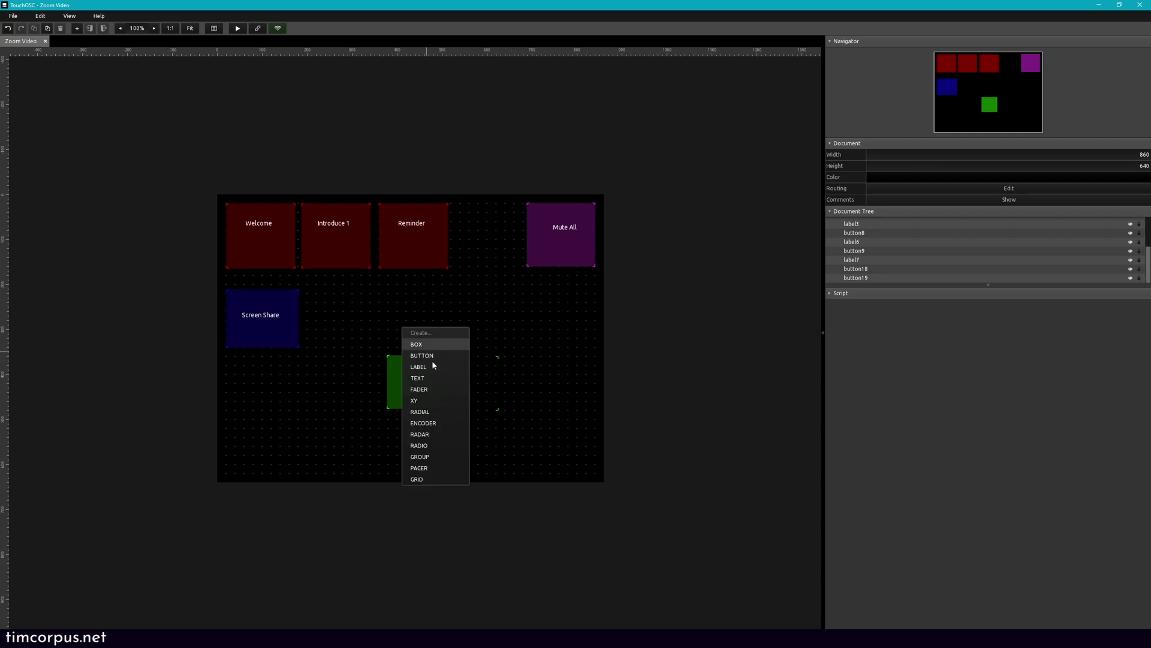
{"action": "left_click", "coordinate": [434, 368]}
{"action": "left_click_drag", "start_coordinate": [428, 334], "coordinate": [422, 380]}
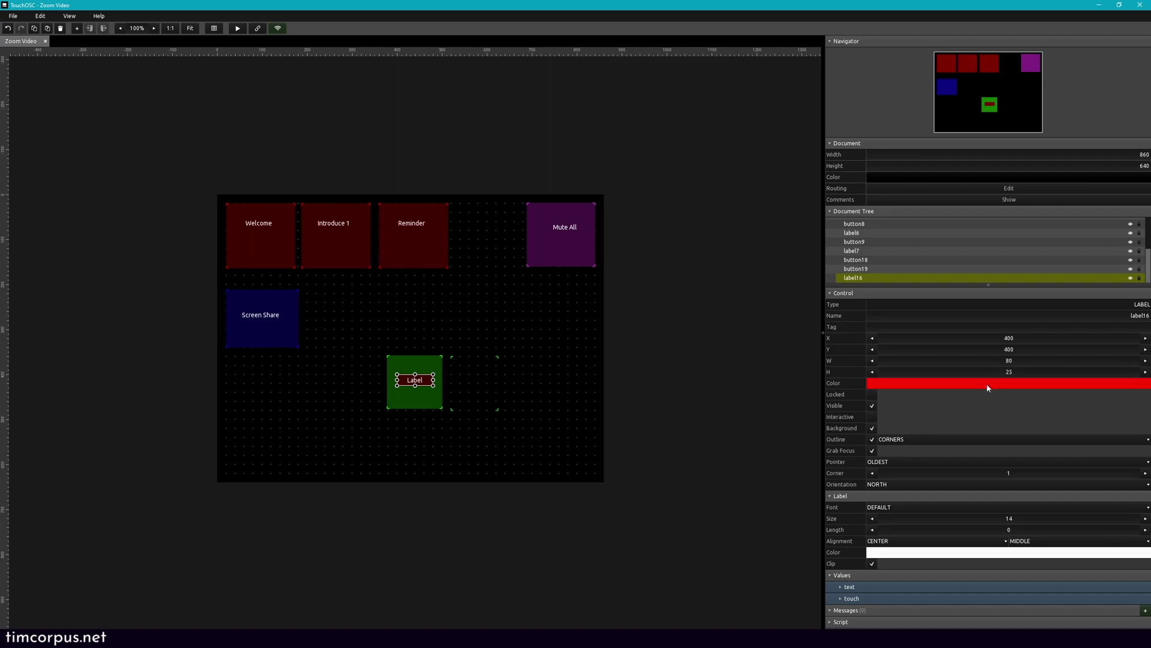
{"action": "left_click", "coordinate": [872, 429]}
{"action": "left_click", "coordinate": [841, 588]}
{"action": "left_click", "coordinate": [1004, 621]}
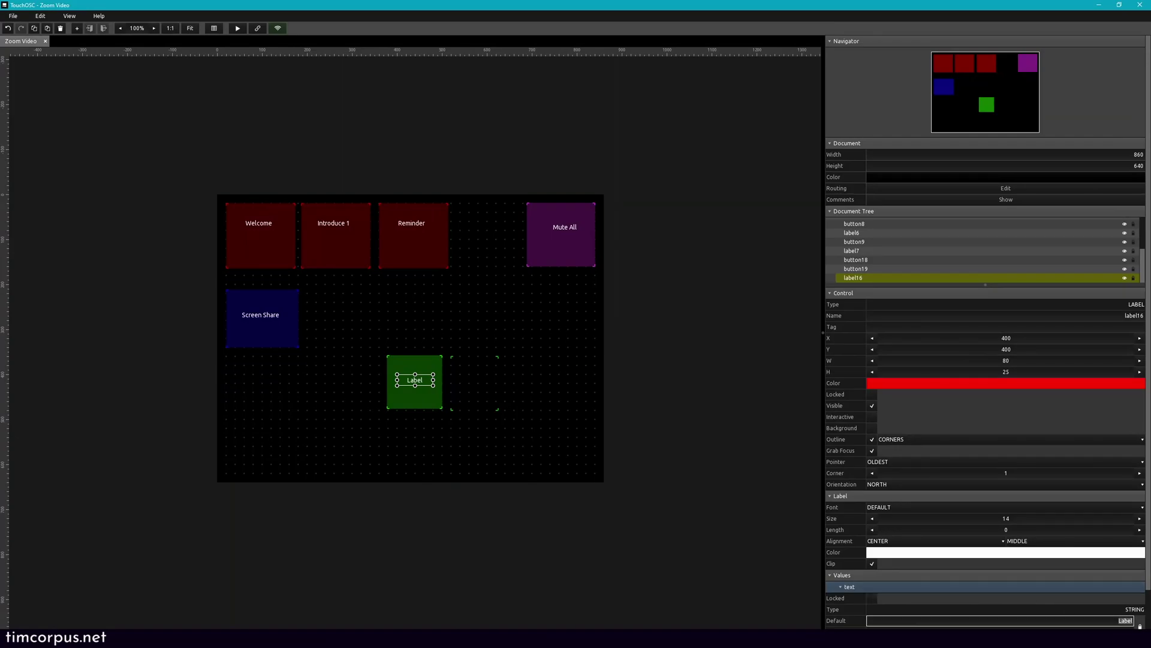
{"action": "type", "text": "Lower Hands"}
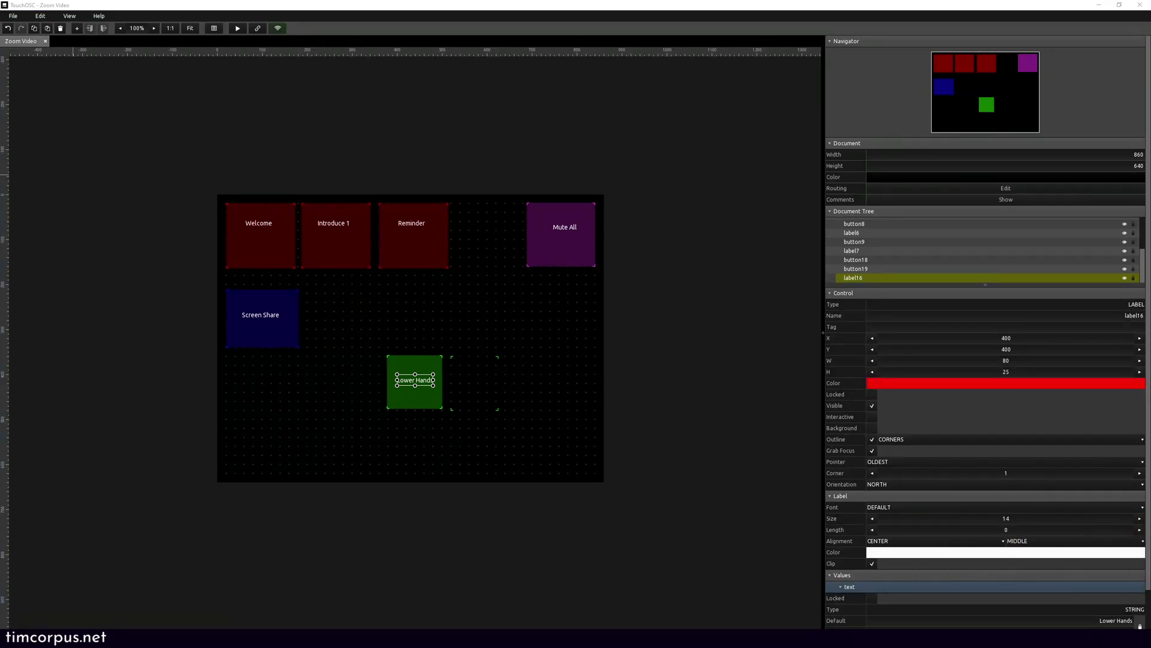
{"action": "left_click", "coordinate": [423, 405]}
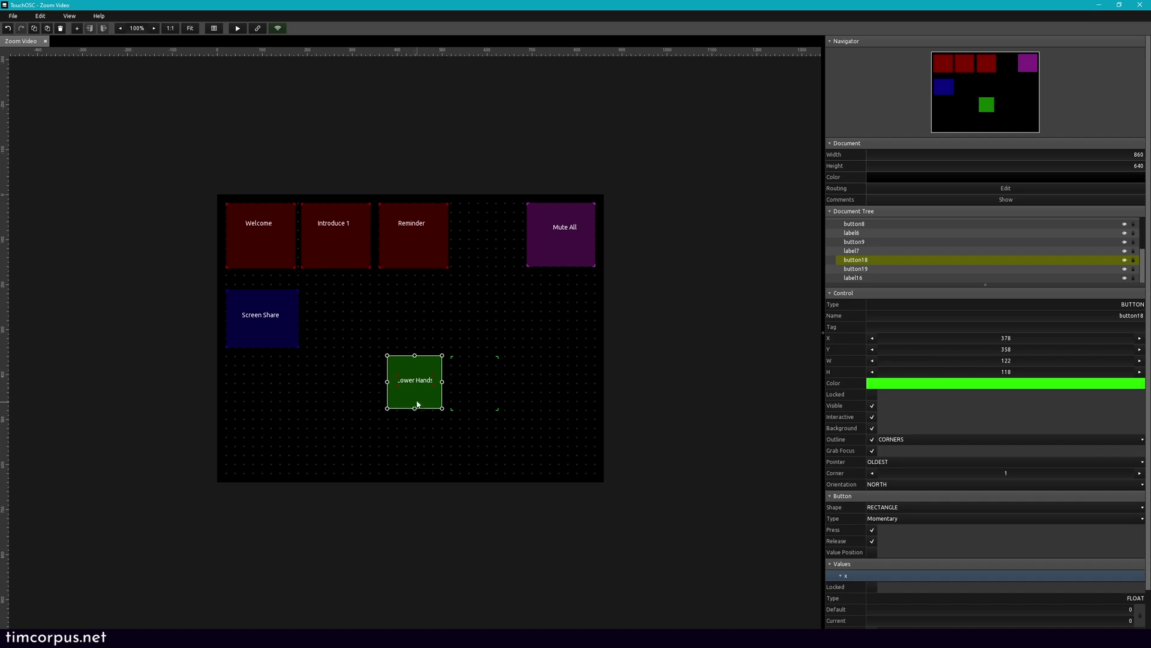
Step: Widen the Lower Hands label so its text fits
{"action": "left_click", "coordinate": [419, 384]}
{"action": "left_click_drag", "start_coordinate": [425, 383], "coordinate": [420, 382]}
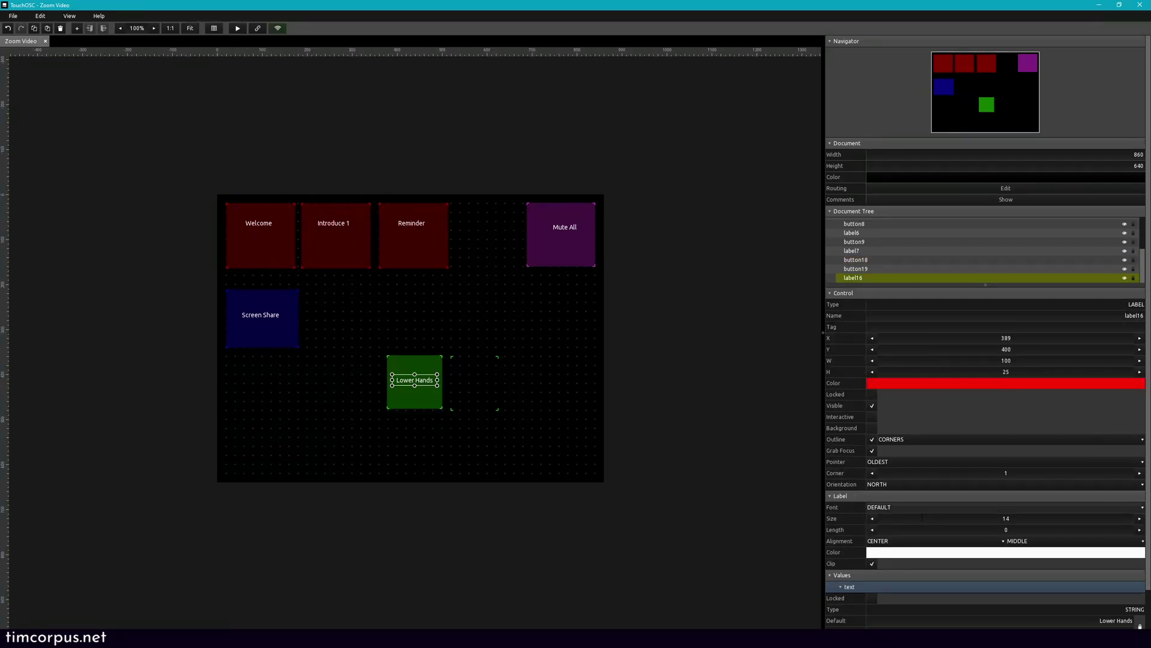
{"action": "left_click", "coordinate": [413, 403]}
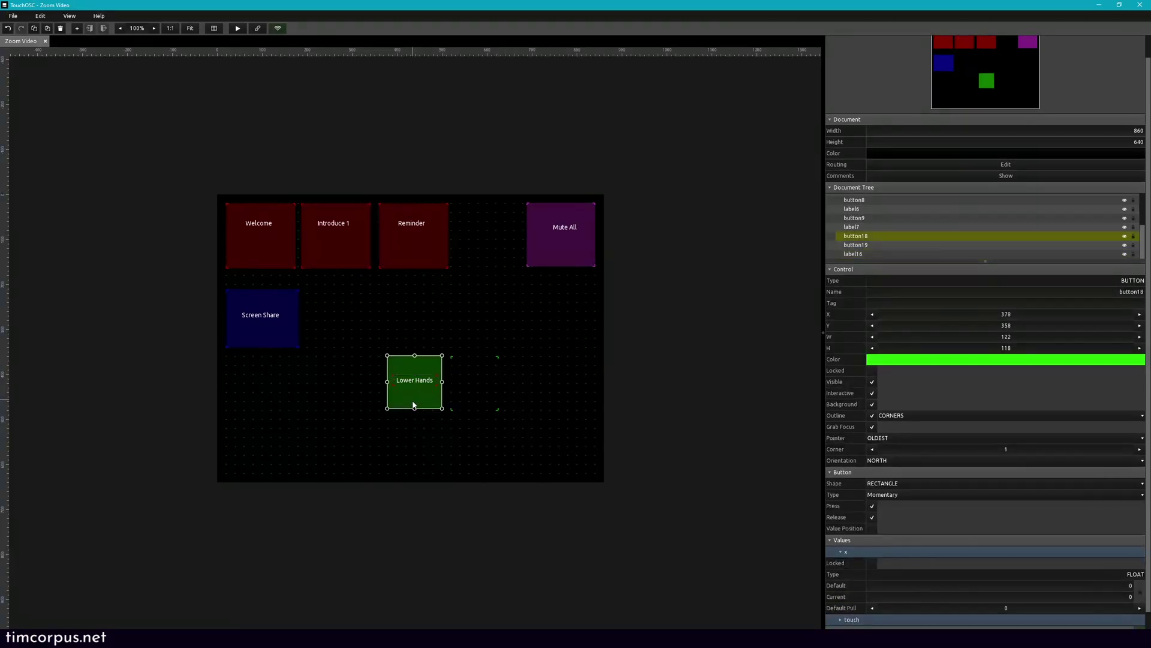
{"action": "scroll", "coordinate": [906, 594], "scroll_direction": "down", "scroll_amount": 1}
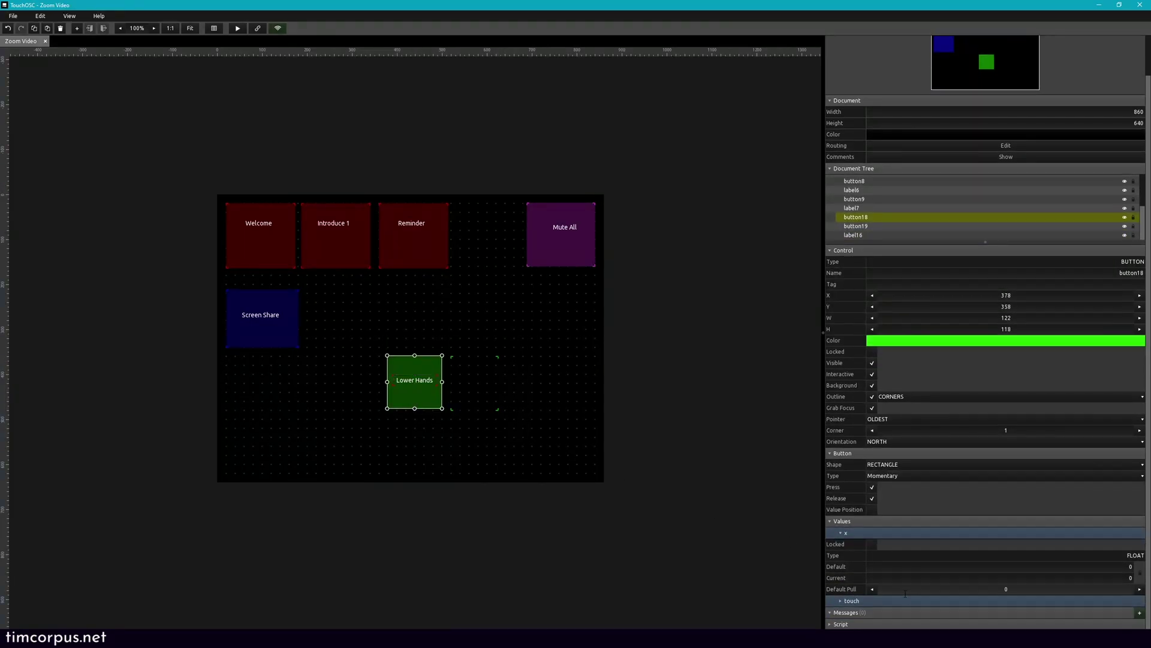
Step: Add an OSC message to the Lower Hands button with constant address /zoom/all/lowerHand
{"action": "left_click", "coordinate": [1139, 612]}
{"action": "left_click", "coordinate": [1113, 578]}
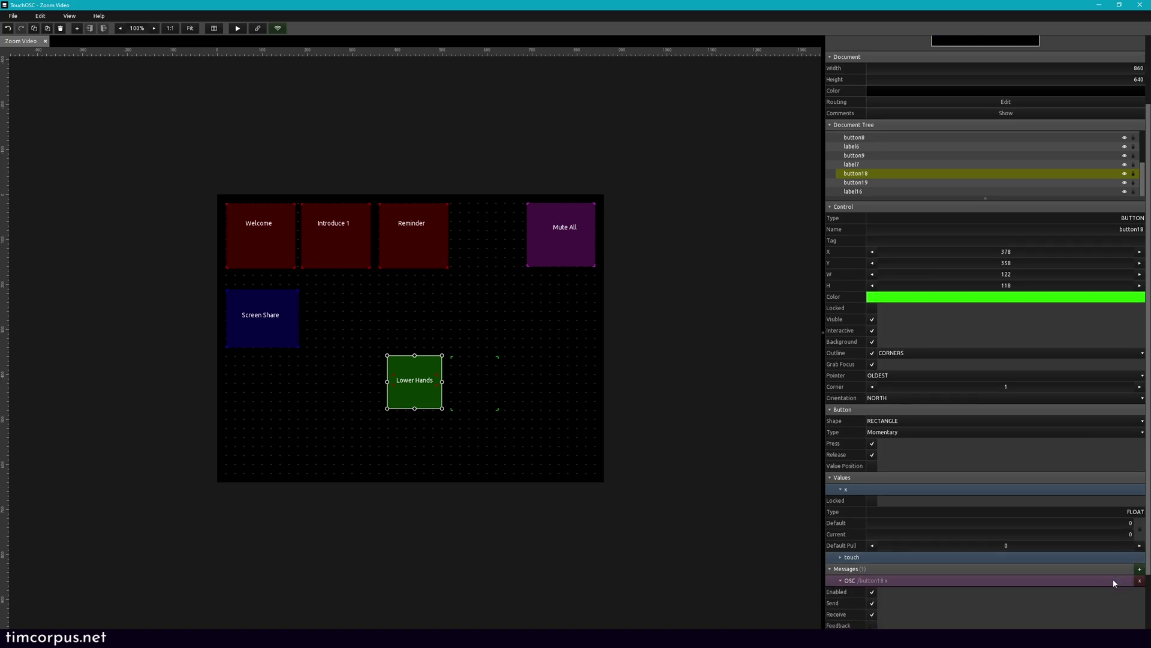
{"action": "scroll", "coordinate": [1084, 580], "scroll_direction": "down", "scroll_amount": 3}
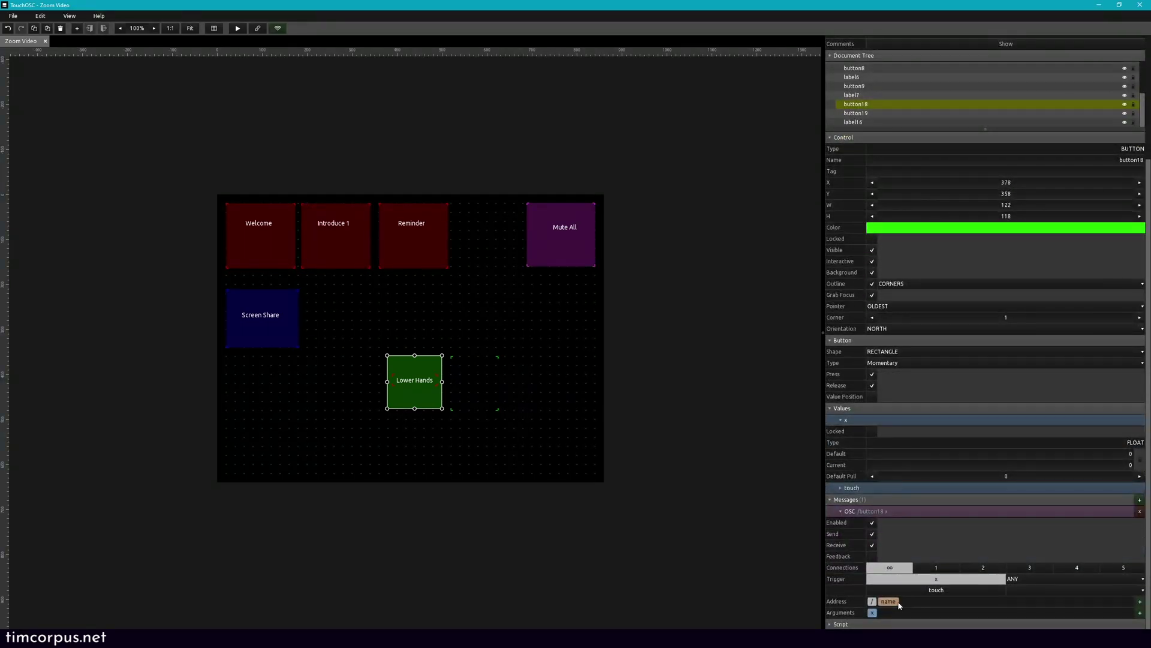
{"action": "scroll", "coordinate": [900, 603], "scroll_direction": "down", "scroll_amount": 1}
{"action": "right_click", "coordinate": [888, 592]}
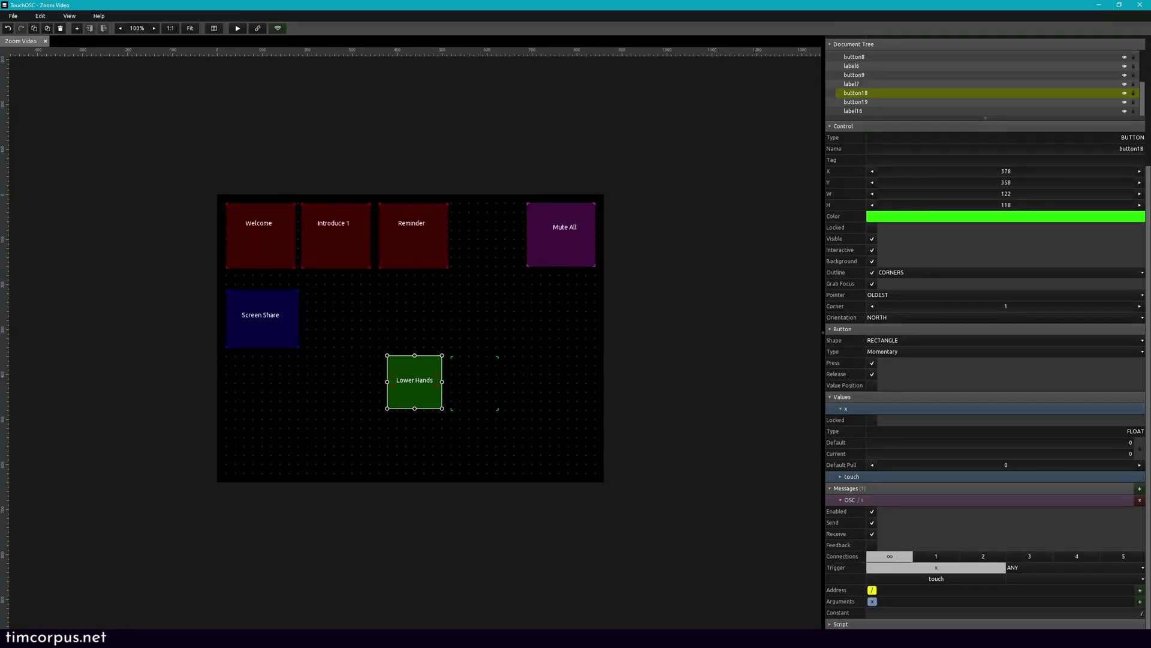
{"action": "left_click", "coordinate": [1142, 613]}
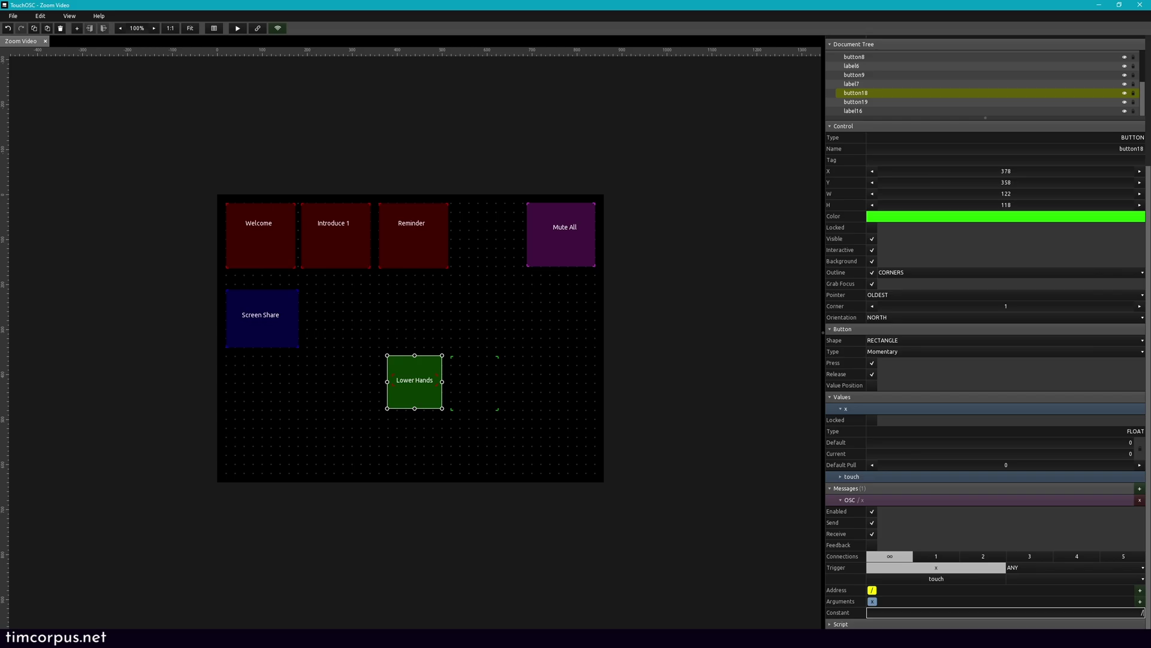
{"action": "type", "text": "/zoom/all/lower"}
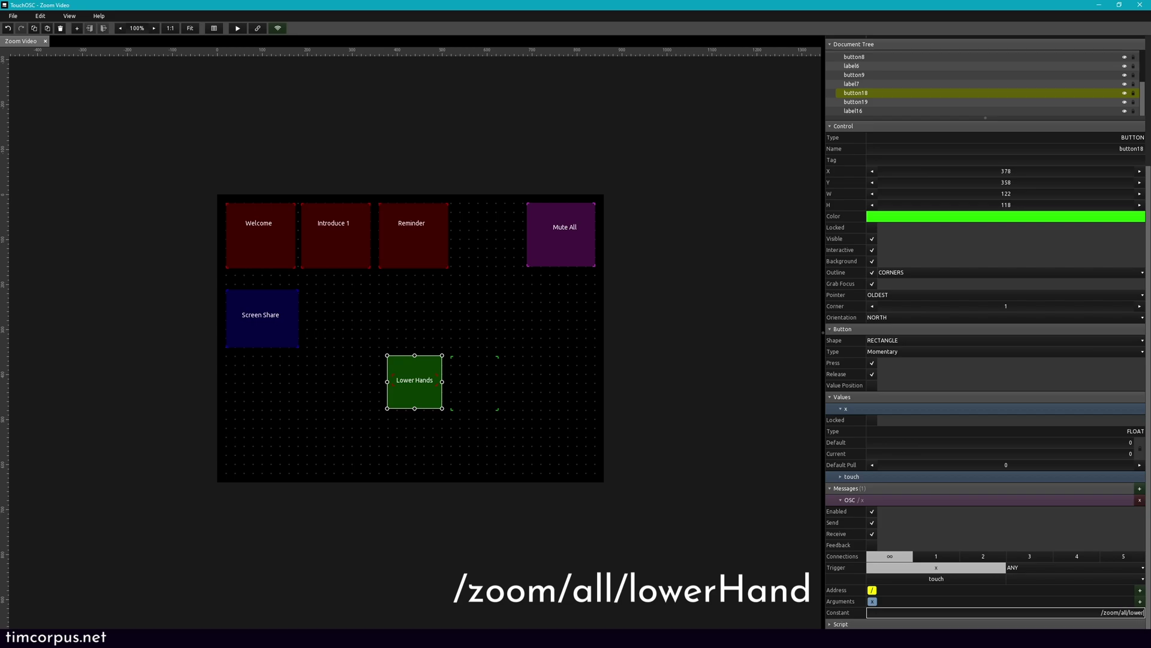
{"action": "type", "text": "Hand"}
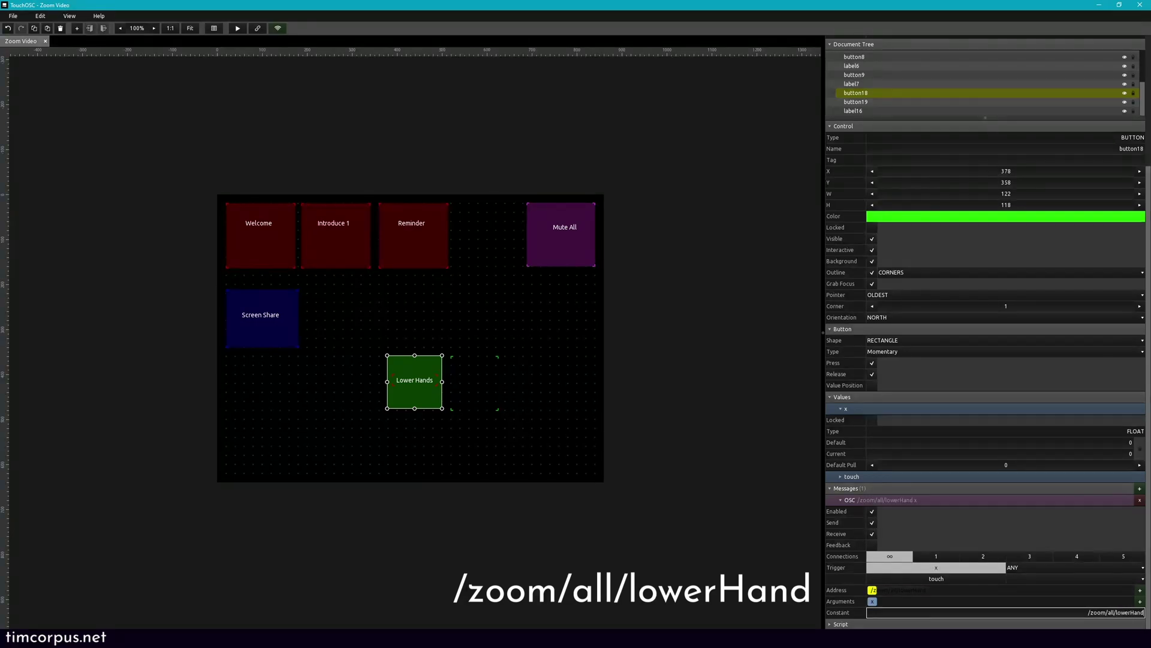
{"action": "key", "text": "Return"}
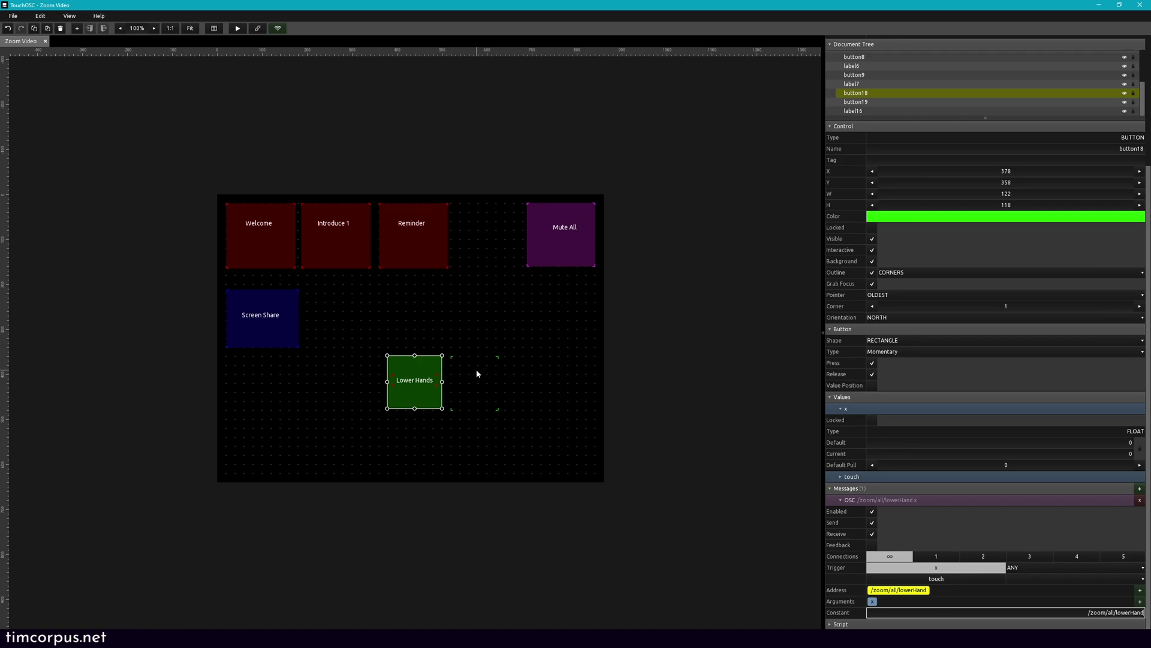
{"action": "left_click", "coordinate": [478, 346]}
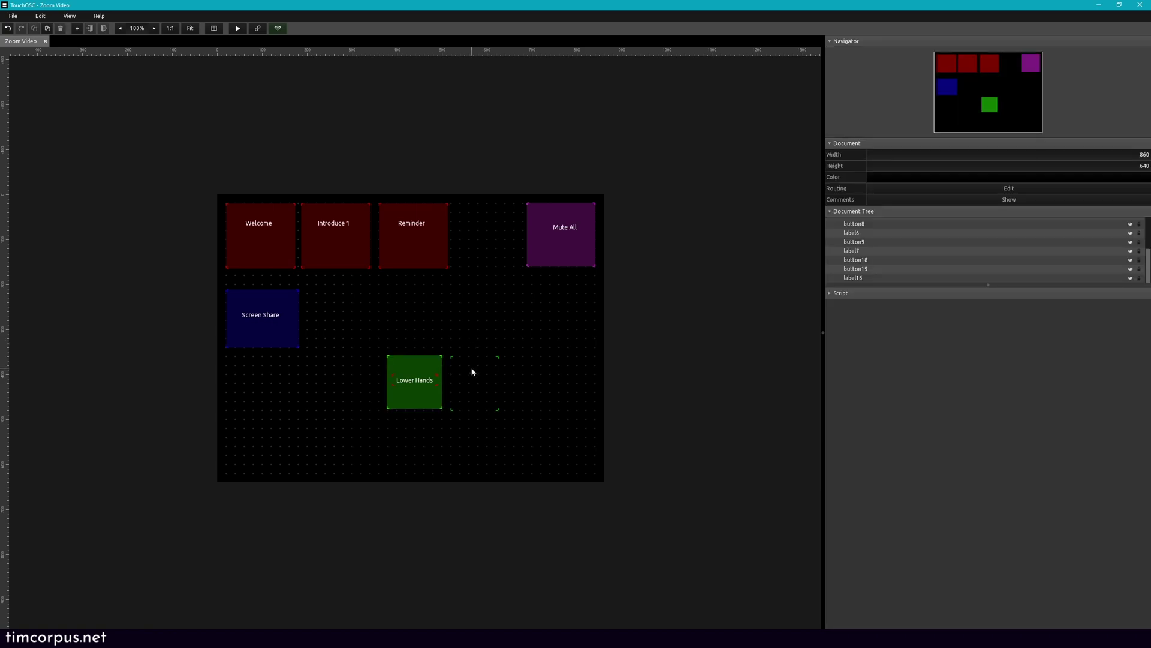
Step: Place a widened, background-free label reading 'Toggle Hand' over the outline button
{"action": "right_click", "coordinate": [462, 339]}
{"action": "left_click", "coordinate": [507, 380]}
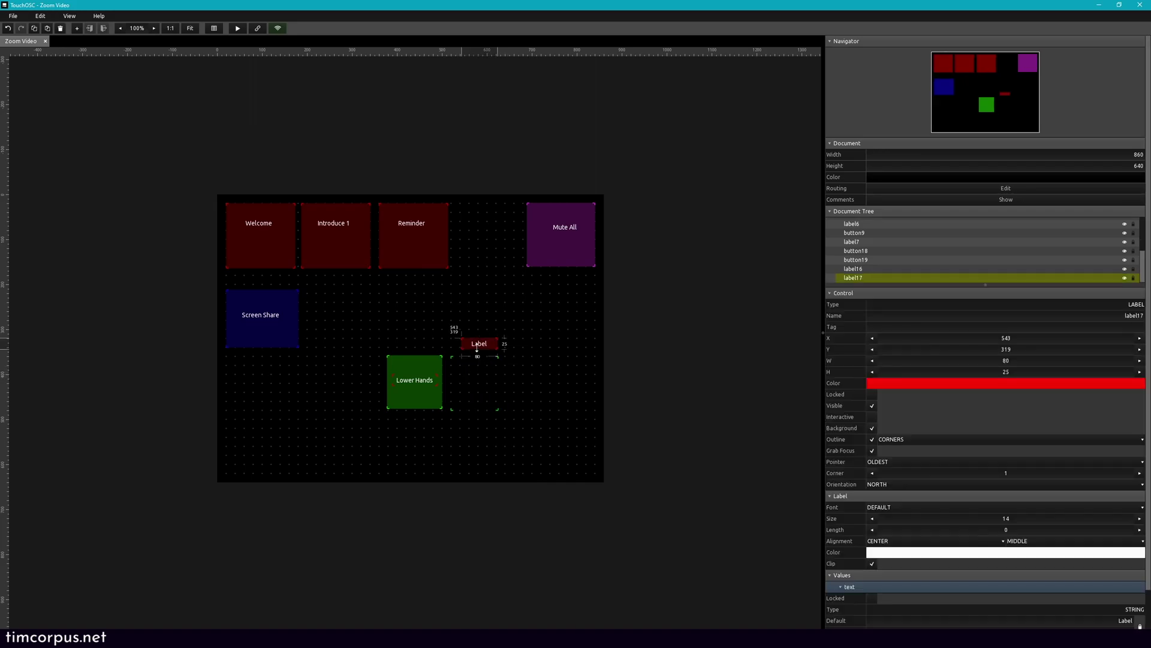
{"action": "left_click_drag", "start_coordinate": [473, 362], "coordinate": [464, 391]}
{"action": "left_click", "coordinate": [873, 428]}
{"action": "left_click_drag", "start_coordinate": [487, 380], "coordinate": [497, 381]}
{"action": "scroll", "coordinate": [958, 508], "scroll_direction": "down", "scroll_amount": 2}
{"action": "double_click", "coordinate": [1125, 578]}
{"action": "type", "text": "Toggle Hand"}
{"action": "key", "text": "Return"}
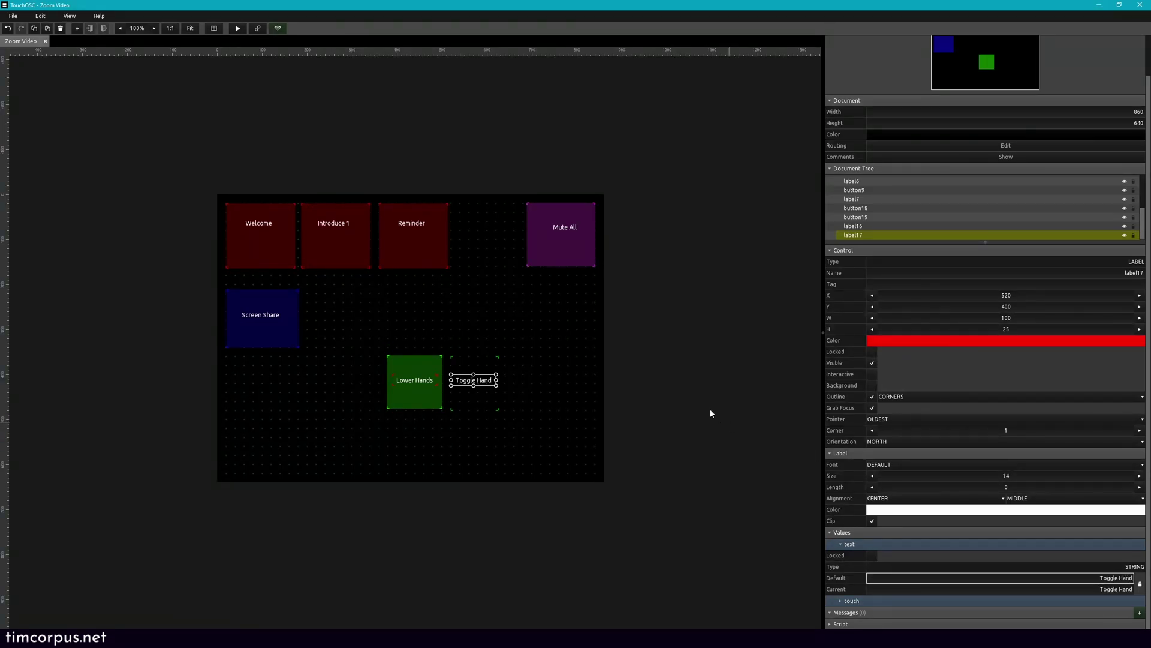
{"action": "left_click", "coordinate": [626, 390]}
{"action": "left_click", "coordinate": [473, 394]}
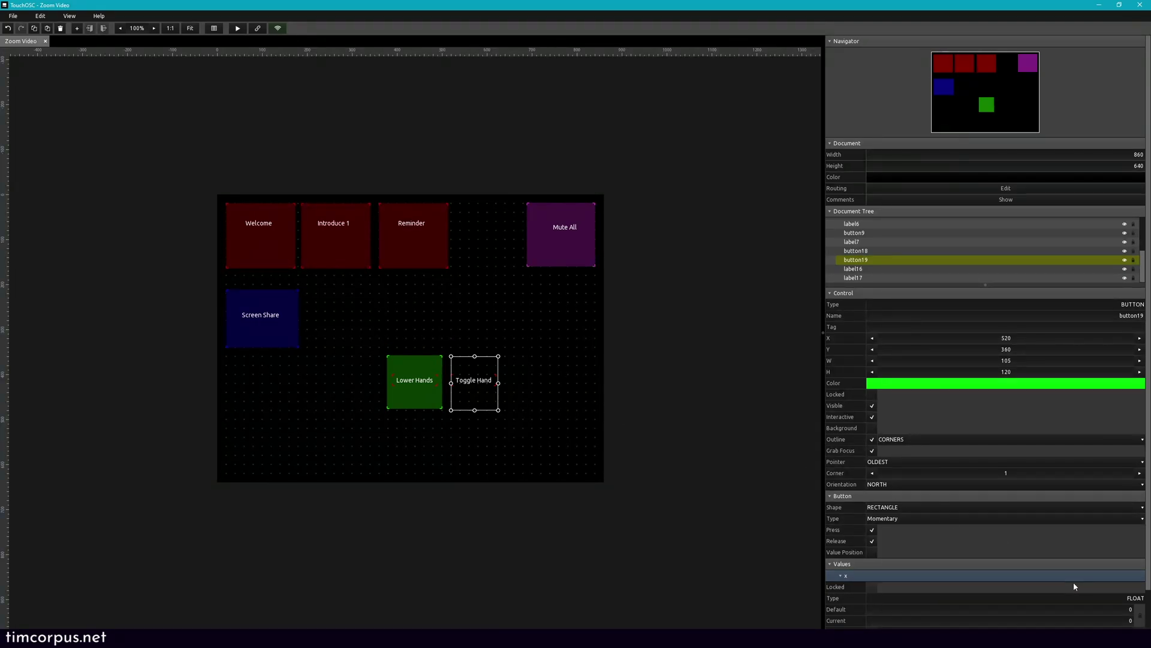
Step: Add an OSC message to the Toggle Hand button, replacing the name part with constant /zoom/me/toggleHand
{"action": "scroll", "coordinate": [1074, 587], "scroll_direction": "down", "scroll_amount": 2}
{"action": "left_click", "coordinate": [1139, 613]}
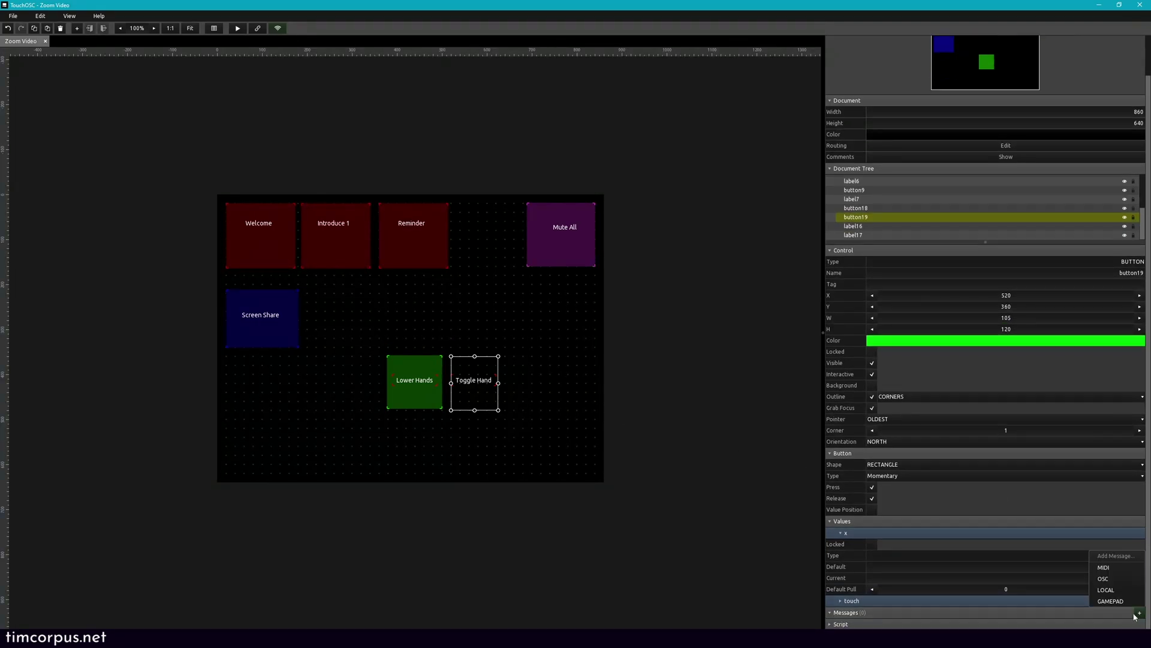
{"action": "left_click", "coordinate": [1121, 579]}
{"action": "scroll", "coordinate": [912, 608], "scroll_direction": "down", "scroll_amount": 3}
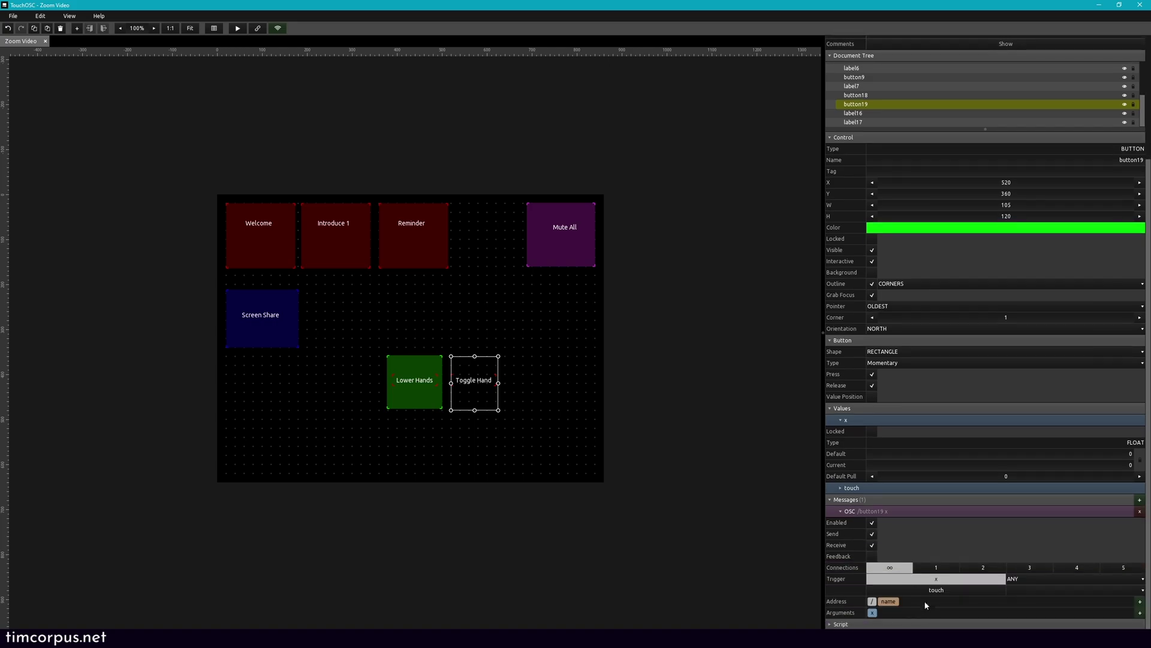
{"action": "left_click", "coordinate": [893, 602]}
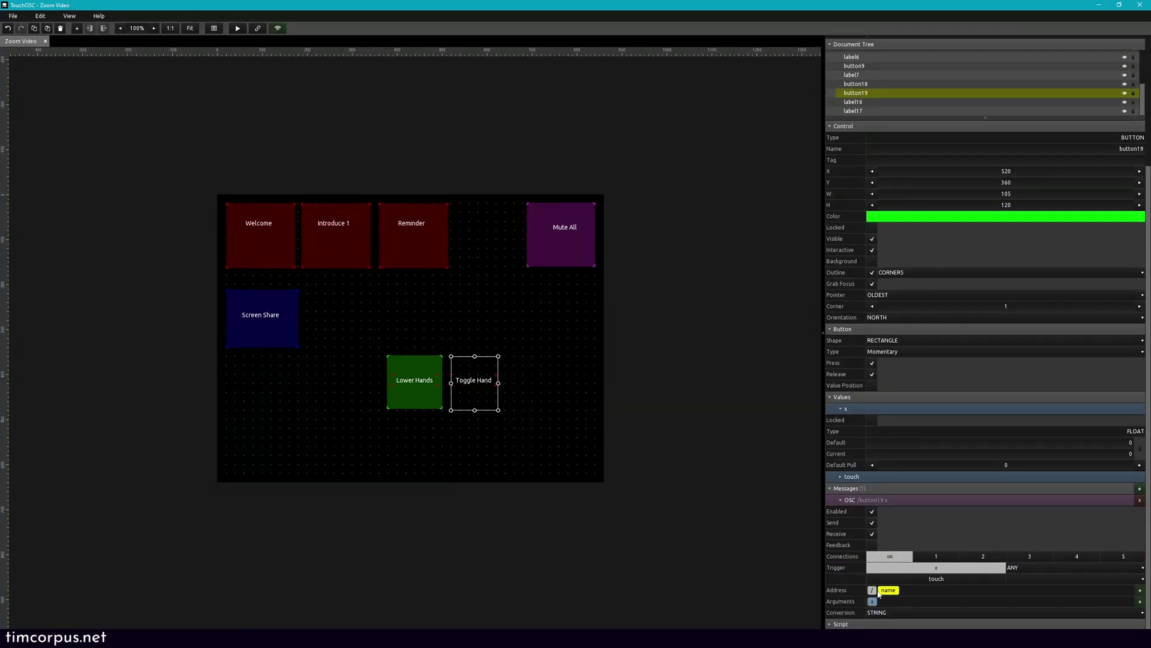
{"action": "key", "text": "Delete"}
{"action": "left_click", "coordinate": [873, 601]}
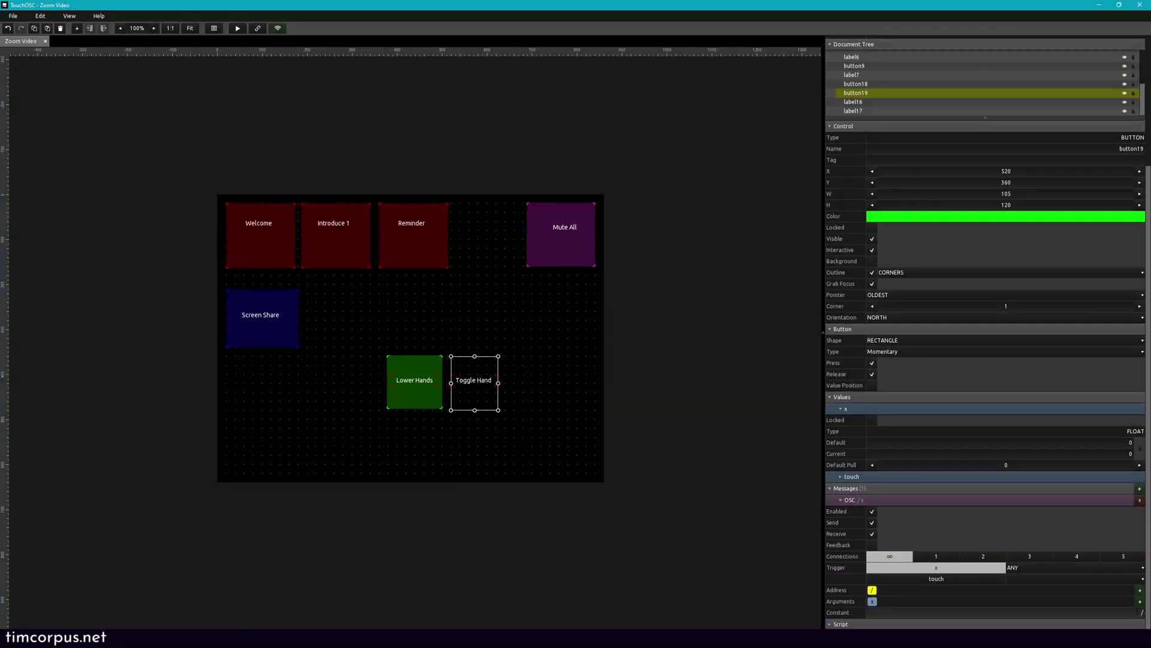
{"action": "left_click", "coordinate": [1007, 613]}
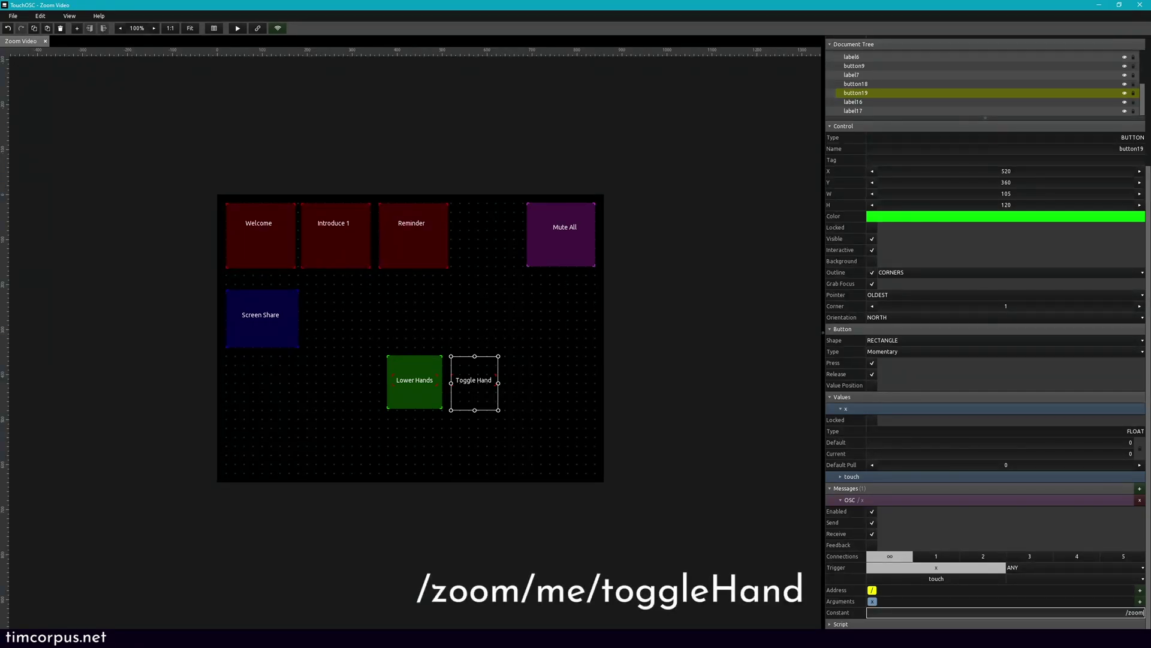
{"action": "type", "text": "/zoom/me"}
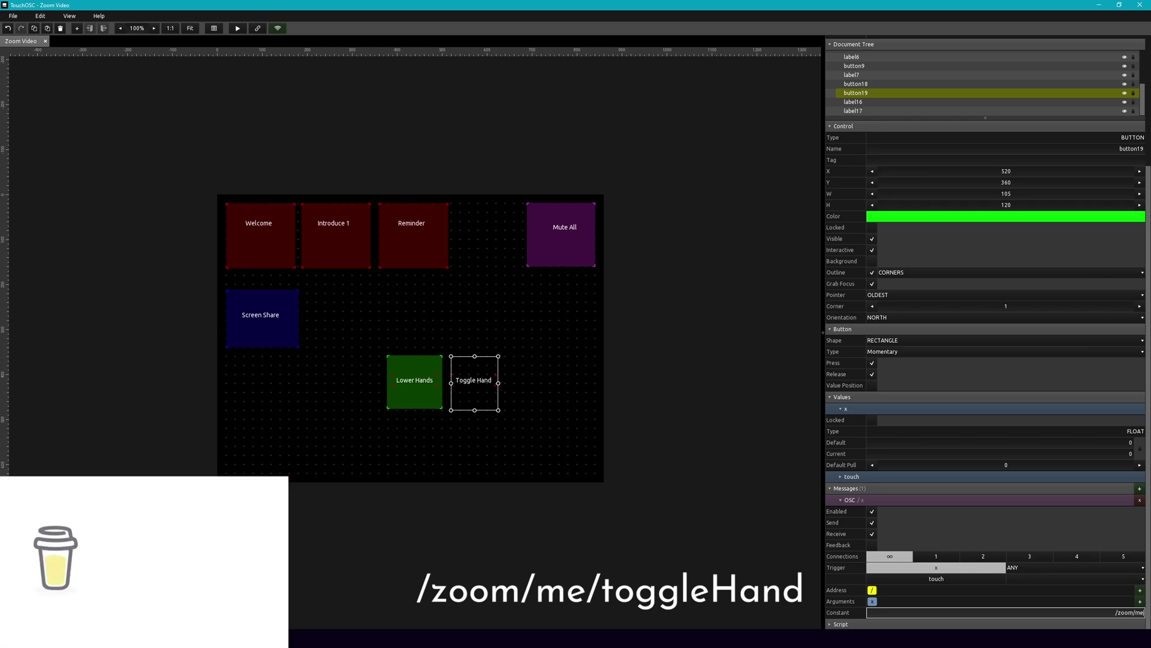
{"action": "type", "text": "/t"}
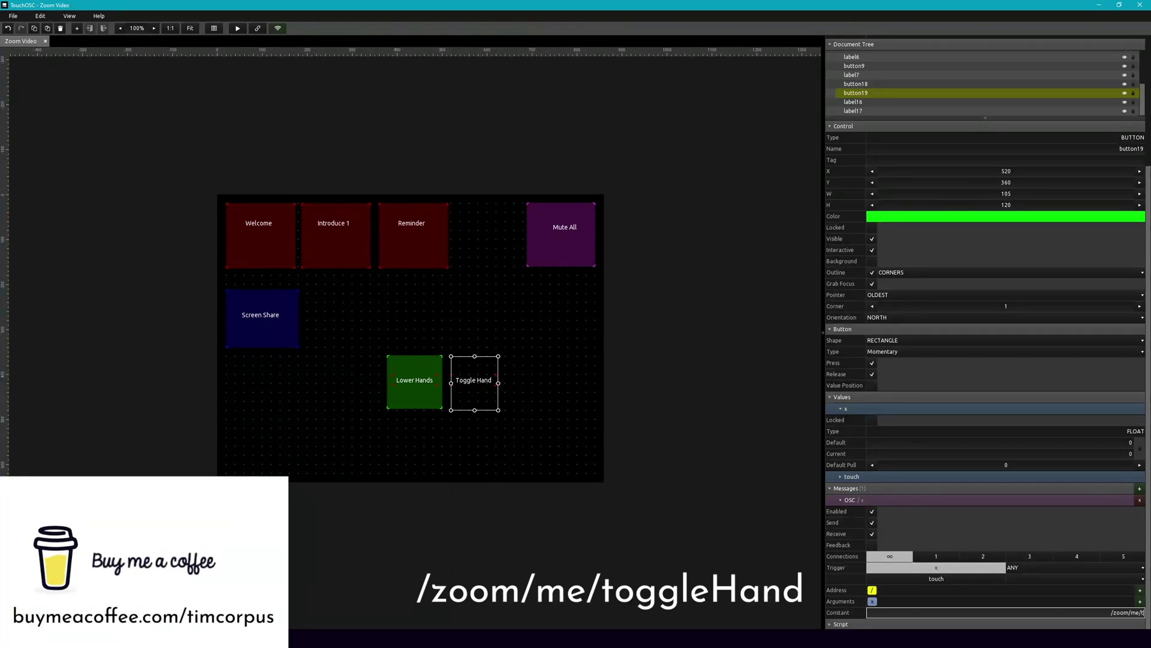
{"action": "type", "text": "oggleHand"}
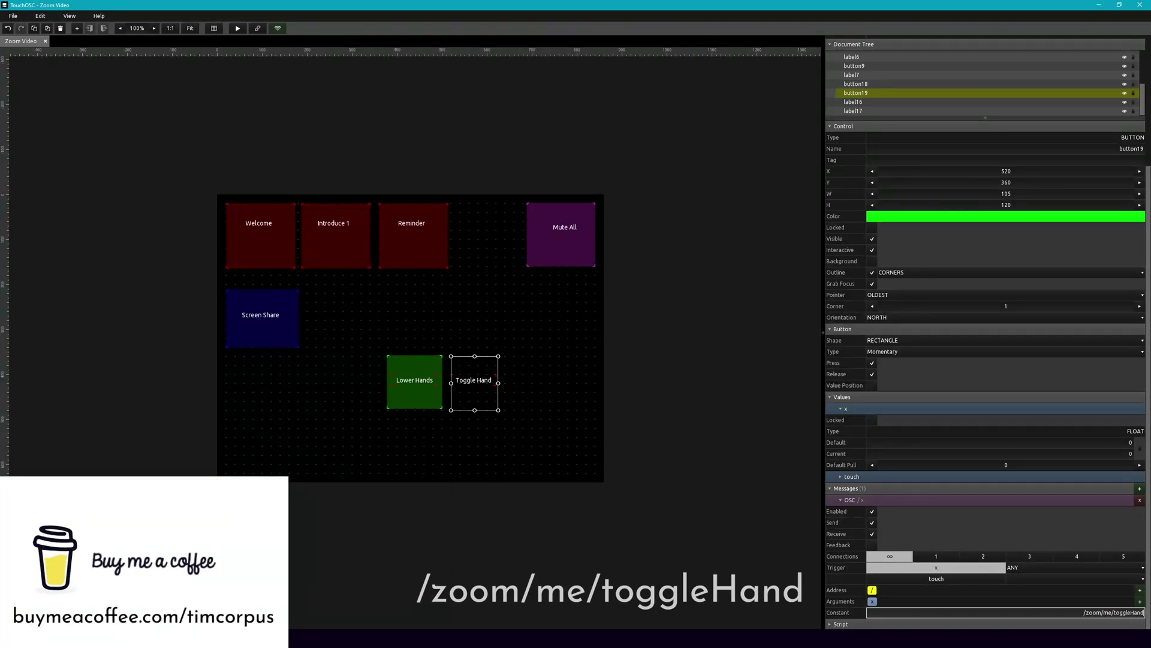
{"action": "key", "text": "Return"}
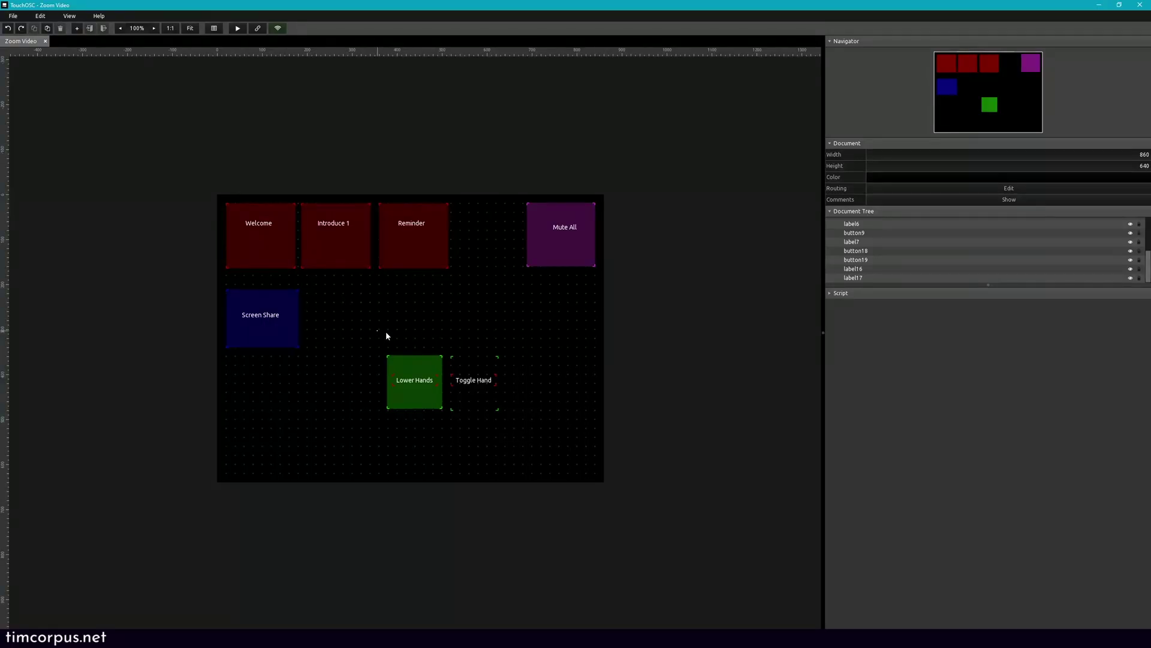
Step: Drag the Lower Hands and Toggle Hand buttons together to the layout's bottom-left corner
{"action": "left_click_drag", "start_coordinate": [380, 335], "coordinate": [490, 412]}
{"action": "left_click_drag", "start_coordinate": [422, 394], "coordinate": [262, 465]}
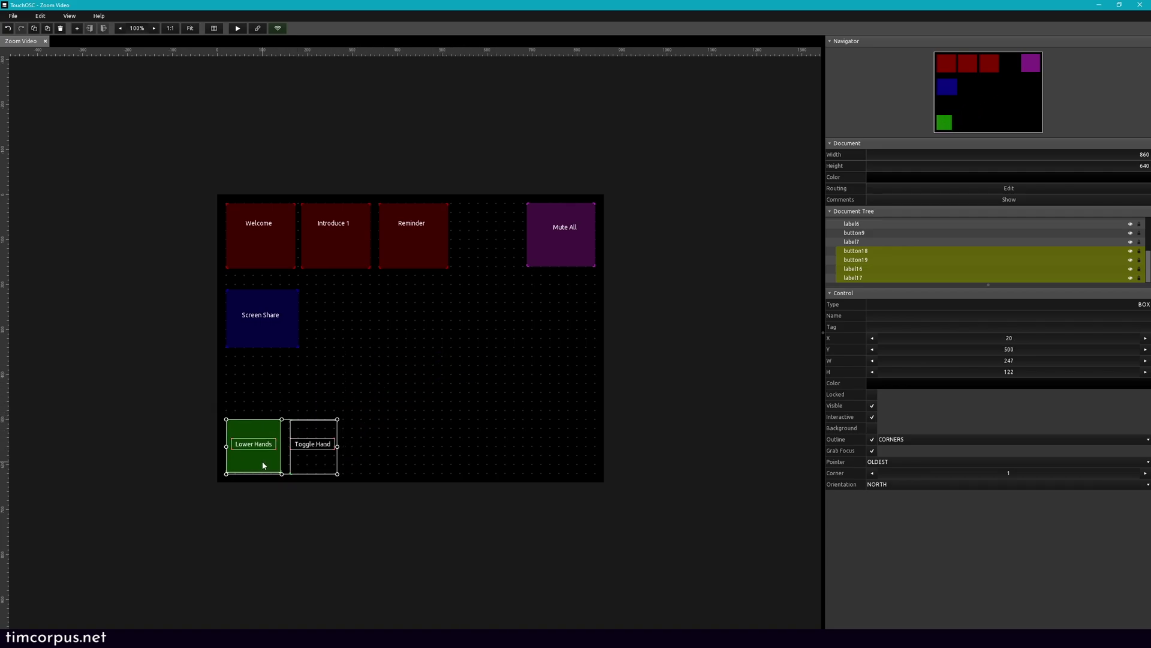
{"action": "left_click", "coordinate": [439, 338]}
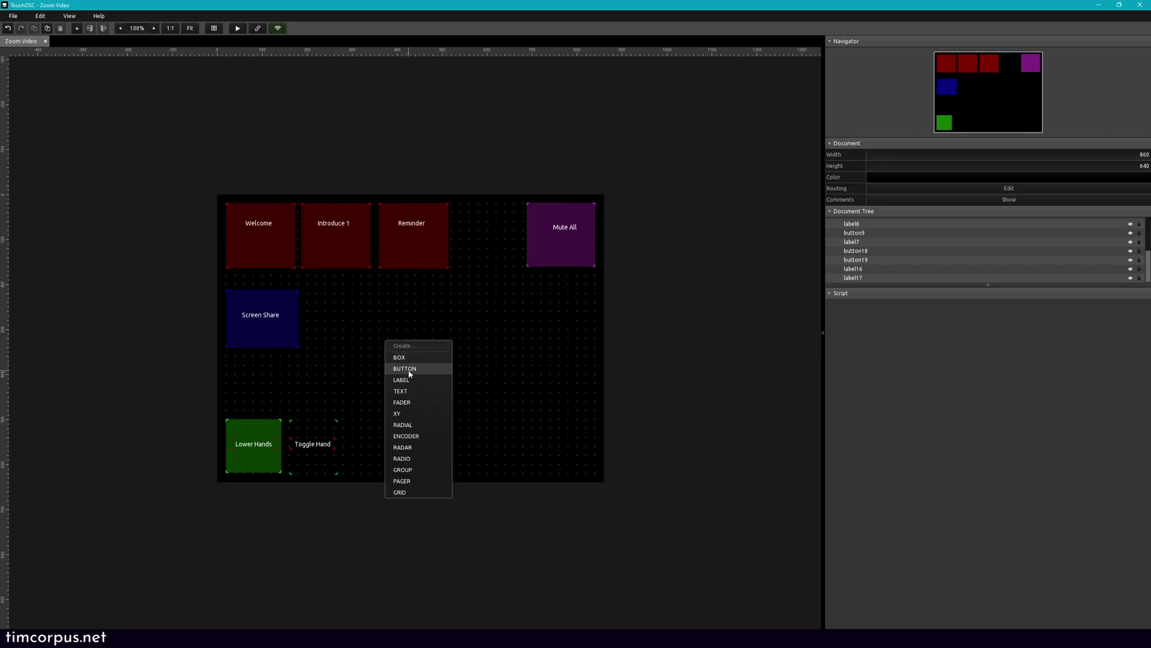
Step: Add an unfilled yellow-green button sized to fill the top-row gap between Reminder and Mute All
{"action": "left_click", "coordinate": [410, 369]}
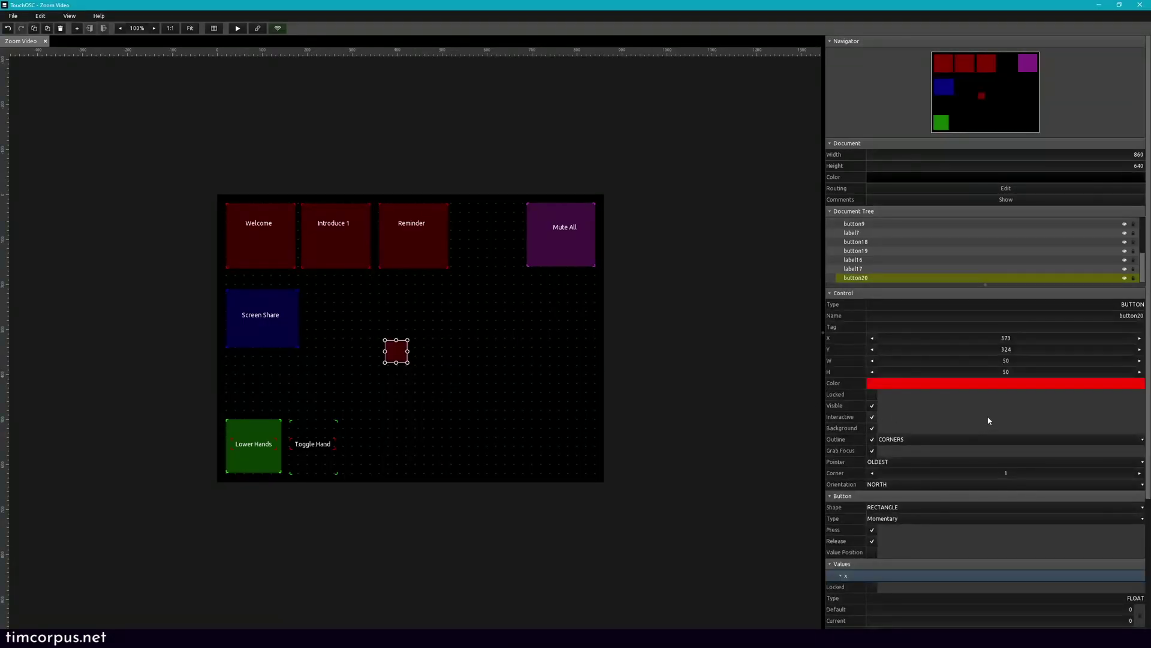
{"action": "left_click", "coordinate": [979, 384]}
{"action": "left_click", "coordinate": [884, 416]}
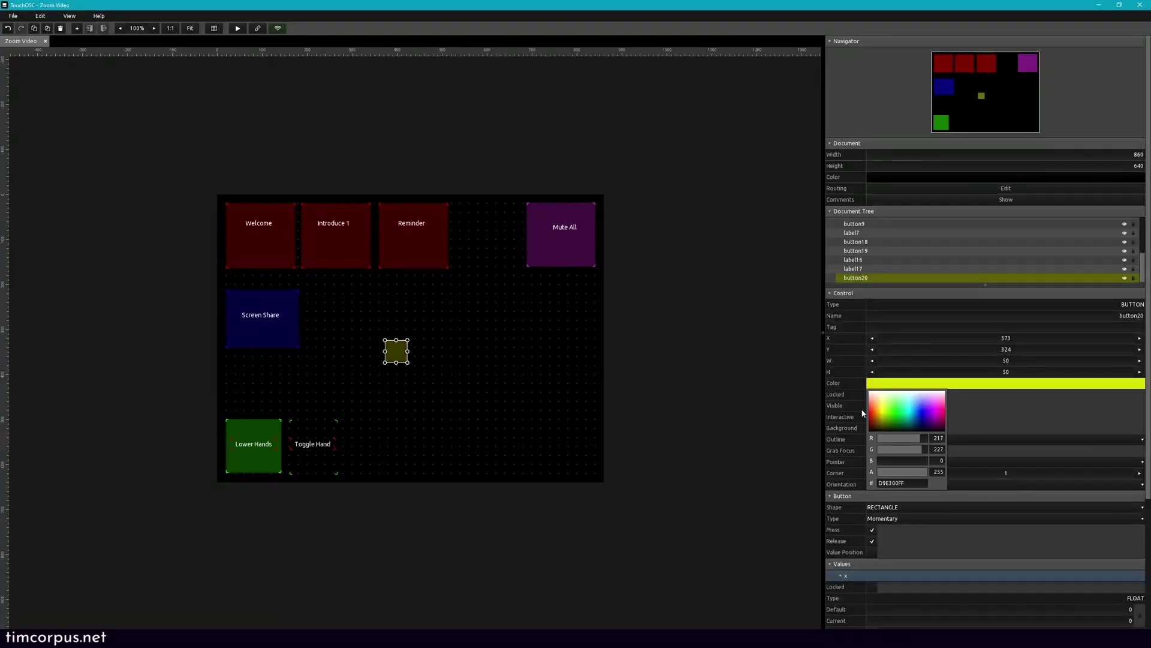
{"action": "left_click", "coordinate": [860, 428]}
{"action": "left_click", "coordinate": [872, 428]}
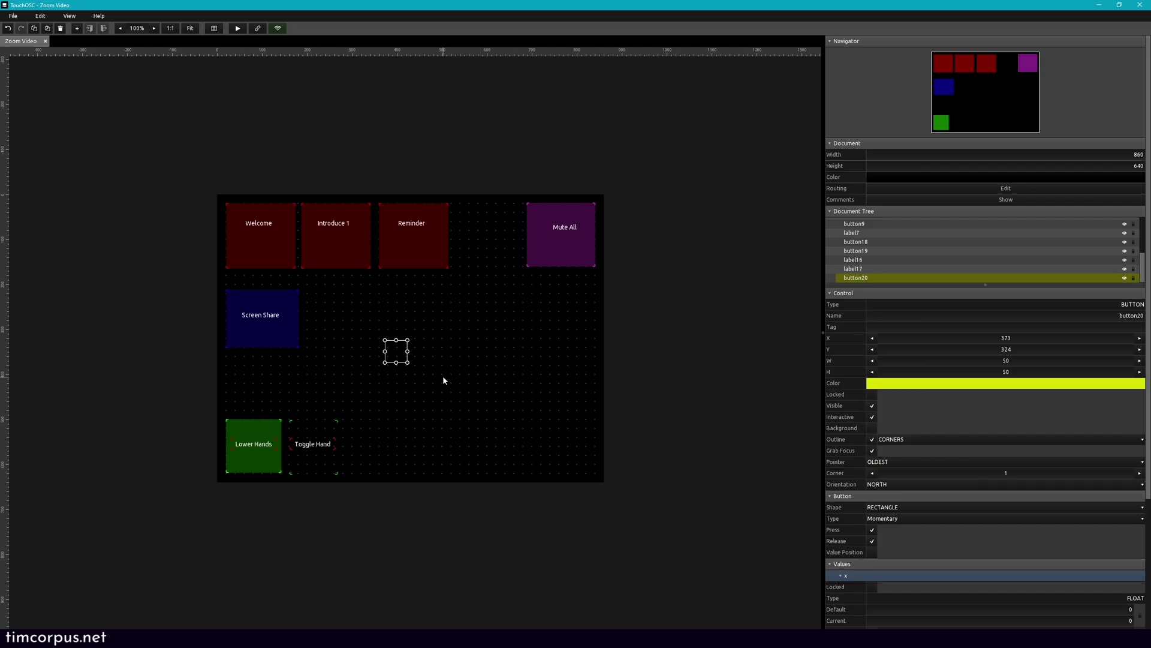
{"action": "left_click_drag", "start_coordinate": [407, 363], "coordinate": [494, 238]}
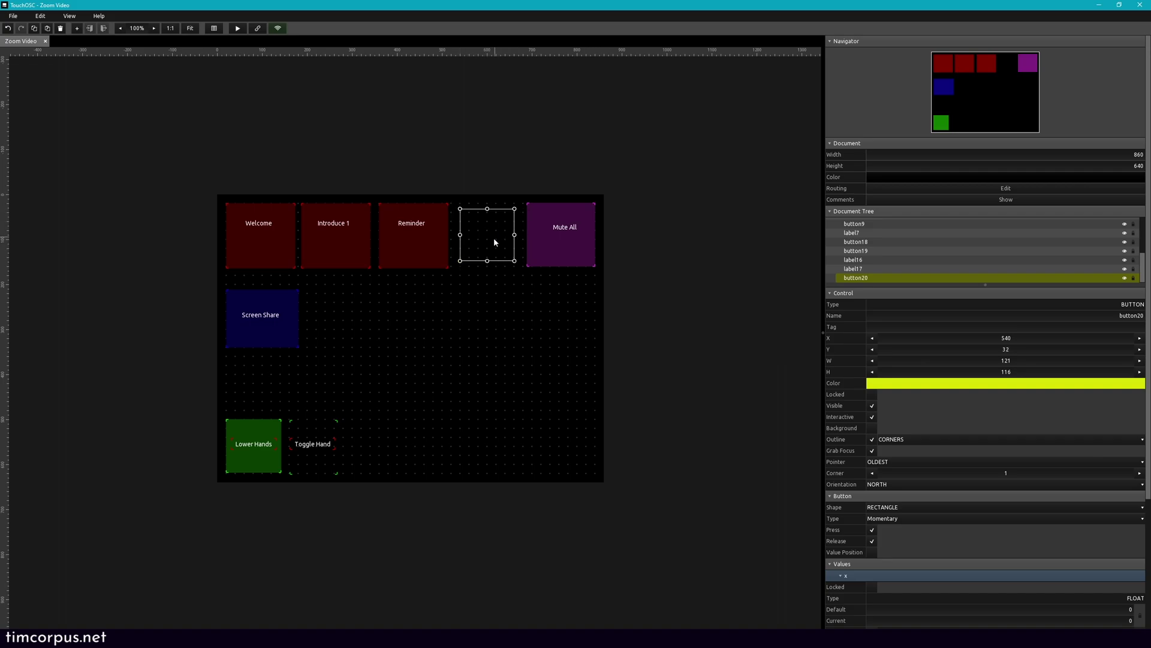
{"action": "left_click", "coordinate": [479, 292]}
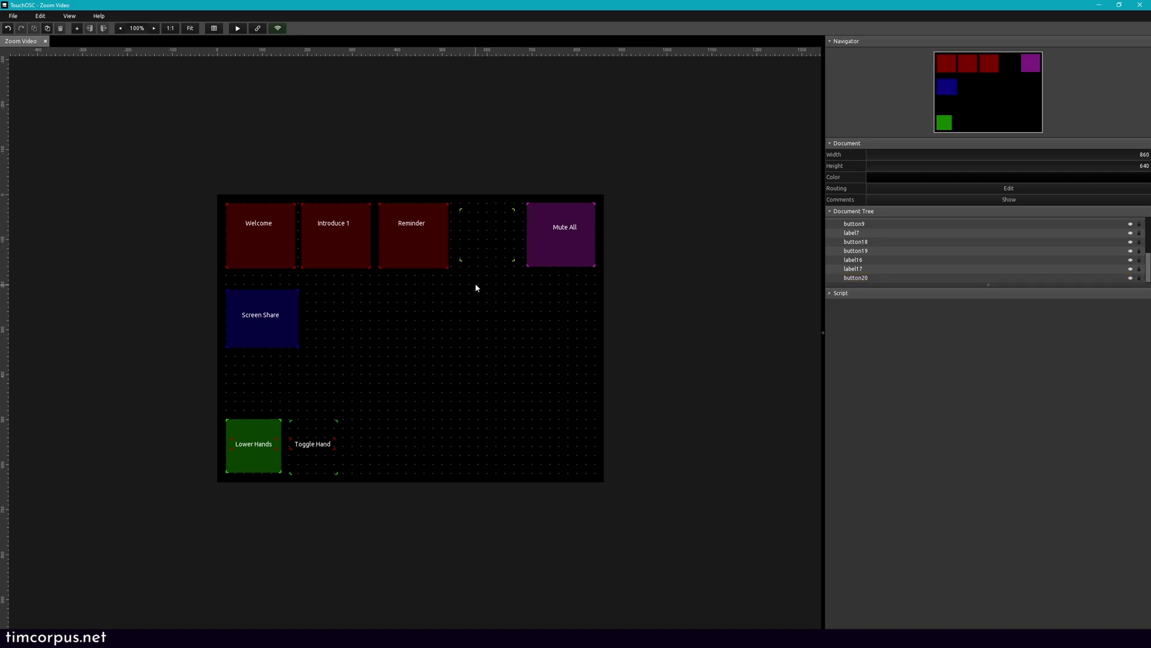
Step: Add a yellow, transparent label reading 'List Details' and place it inside the new button
{"action": "right_click", "coordinate": [475, 287]}
{"action": "left_click", "coordinate": [493, 311]}
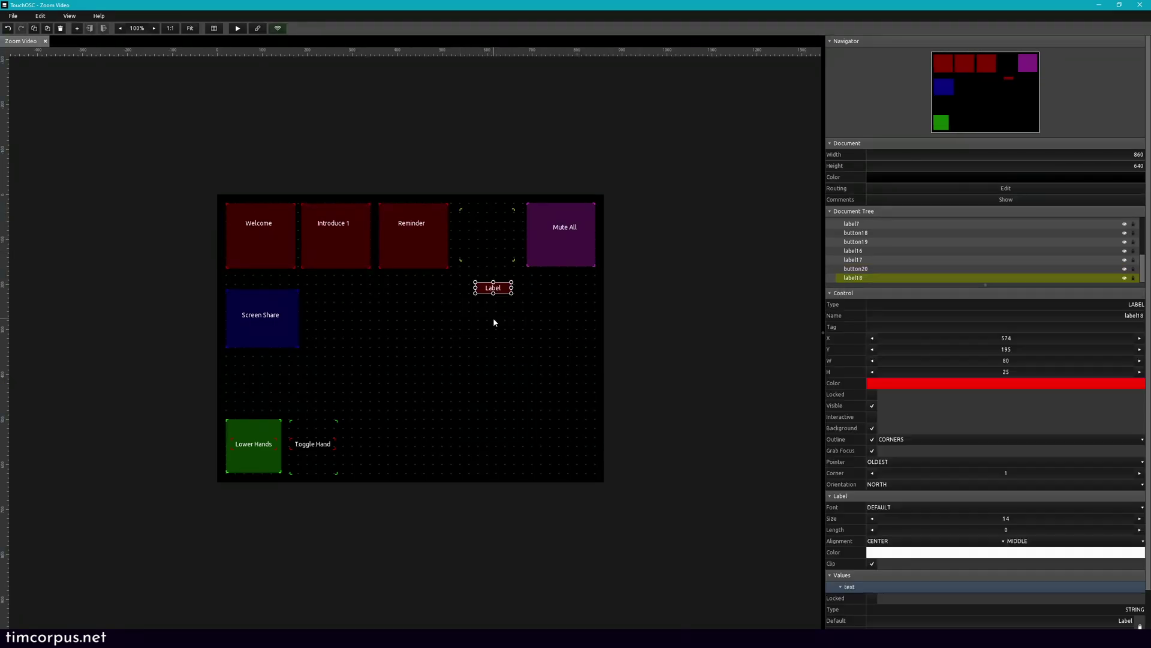
{"action": "left_click", "coordinate": [872, 429]}
{"action": "scroll", "coordinate": [872, 433], "scroll_direction": "down", "scroll_amount": 1}
{"action": "double_click", "coordinate": [1079, 578]}
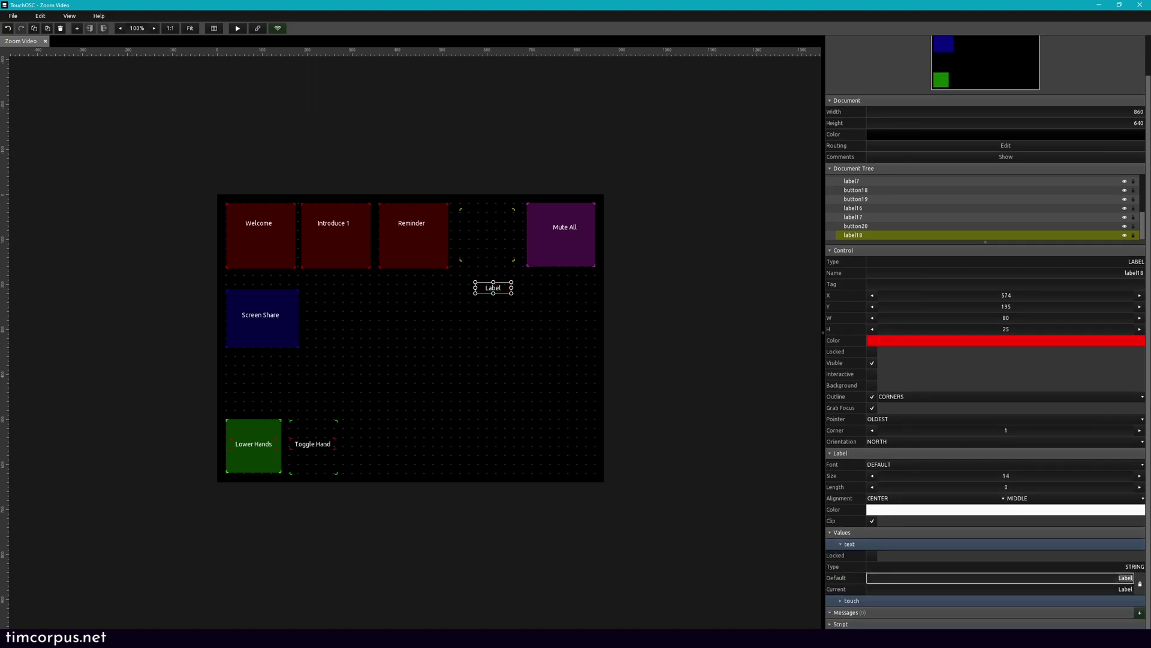
{"action": "type", "text": "List Details"}
{"action": "left_click", "coordinate": [883, 344]}
{"action": "left_click", "coordinate": [882, 367]}
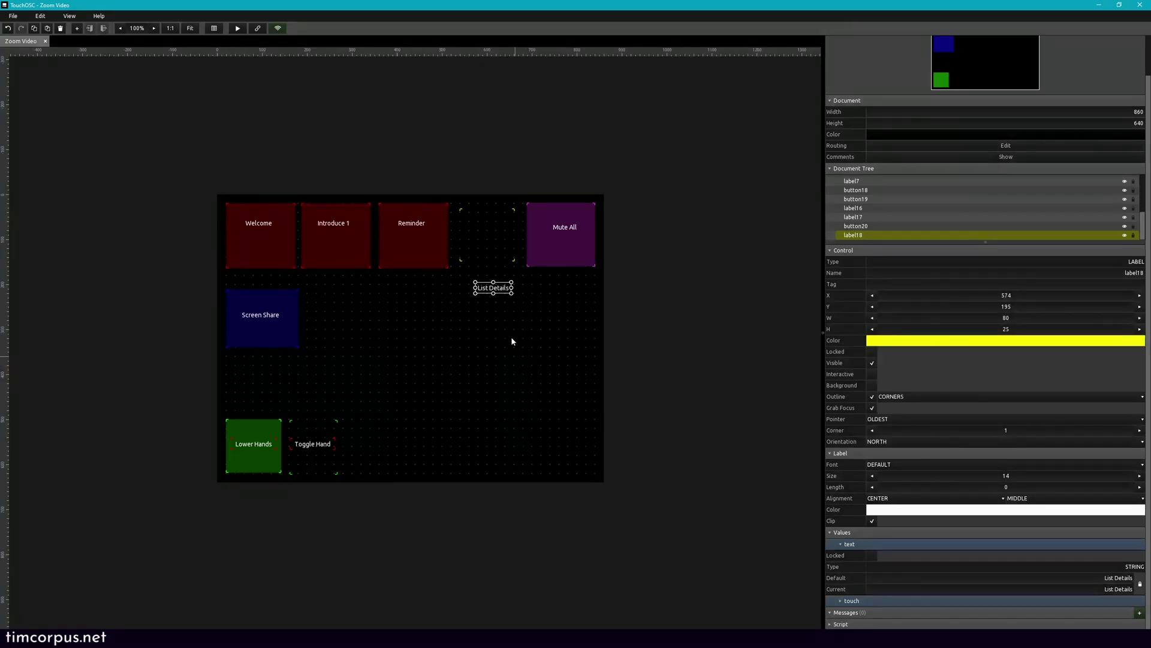
{"action": "left_click_drag", "start_coordinate": [497, 292], "coordinate": [490, 238]}
Step: Select the List Details button and delete its MIDI message
{"action": "left_click", "coordinate": [544, 343]}
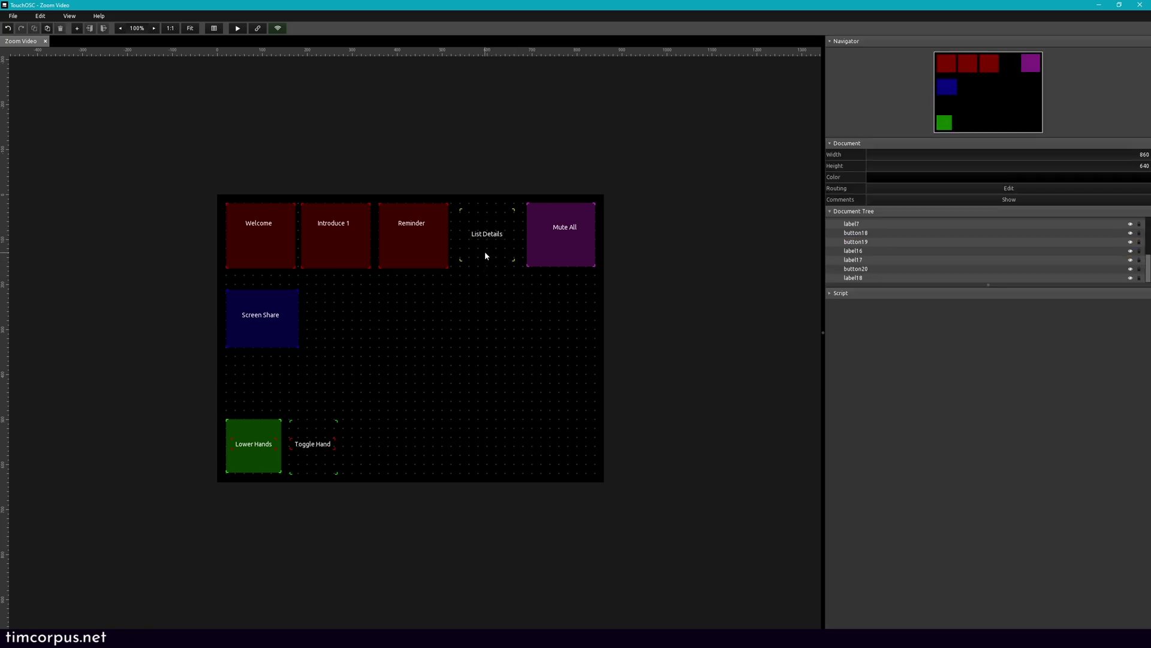
{"action": "left_click", "coordinate": [486, 255]}
{"action": "left_click", "coordinate": [491, 161]}
{"action": "left_click", "coordinate": [480, 218]}
{"action": "scroll", "coordinate": [1028, 599], "scroll_direction": "down", "scroll_amount": 5}
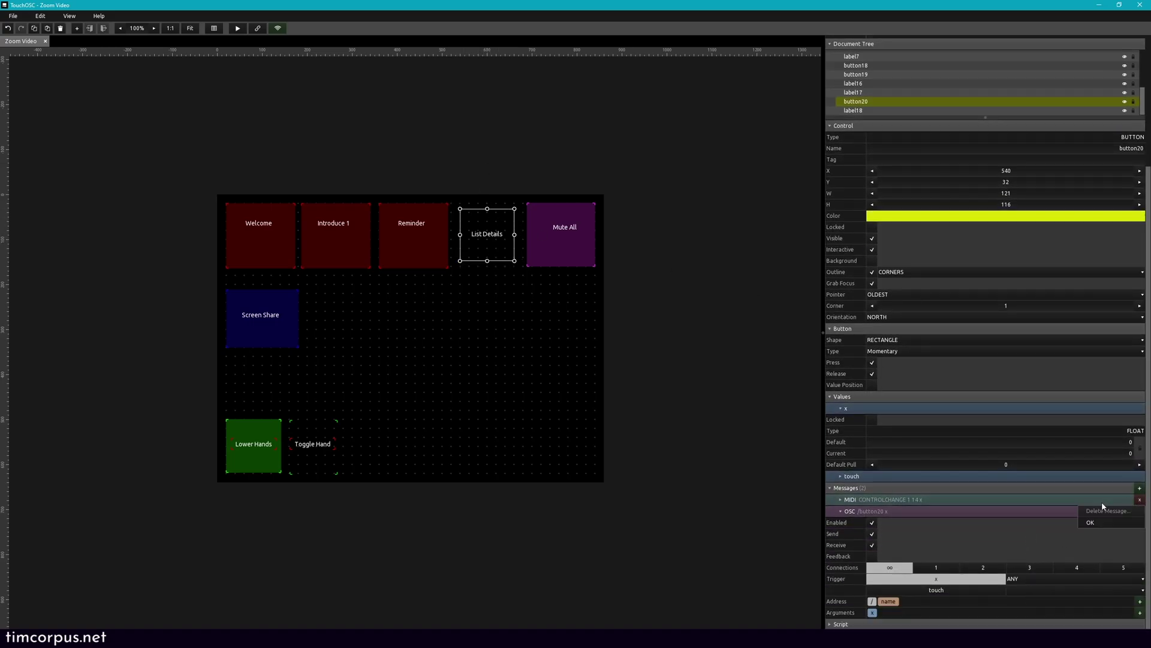
{"action": "left_click", "coordinate": [1140, 500]}
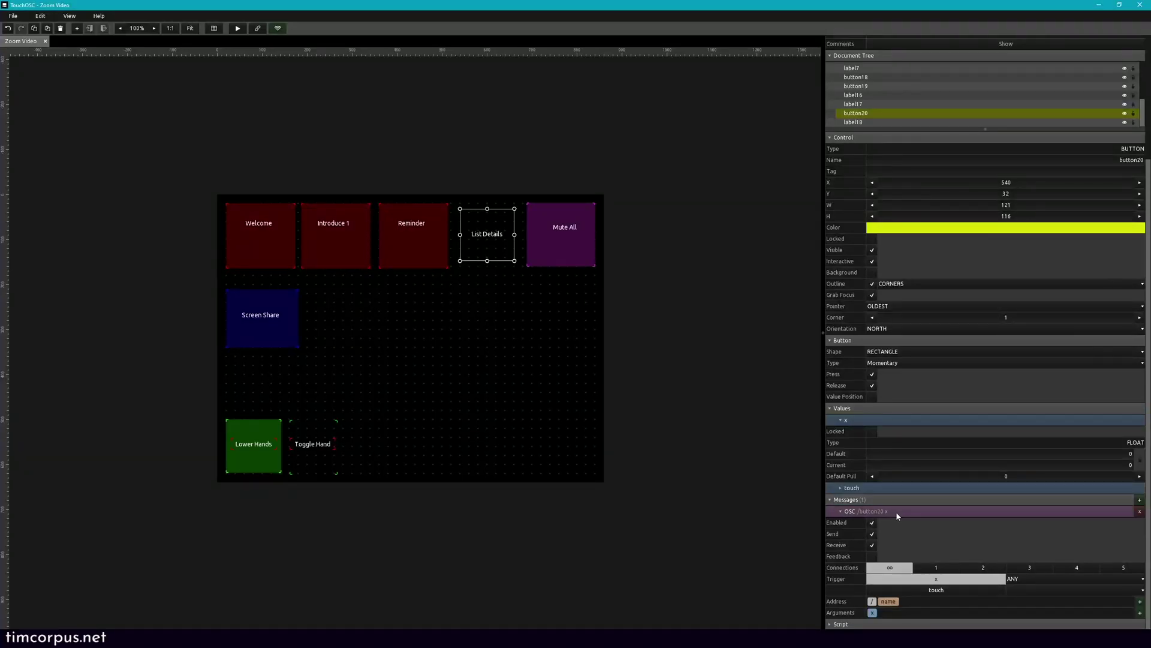
Step: Replace the OSC address's name part with the constant zoom/list
{"action": "left_click", "coordinate": [886, 601]}
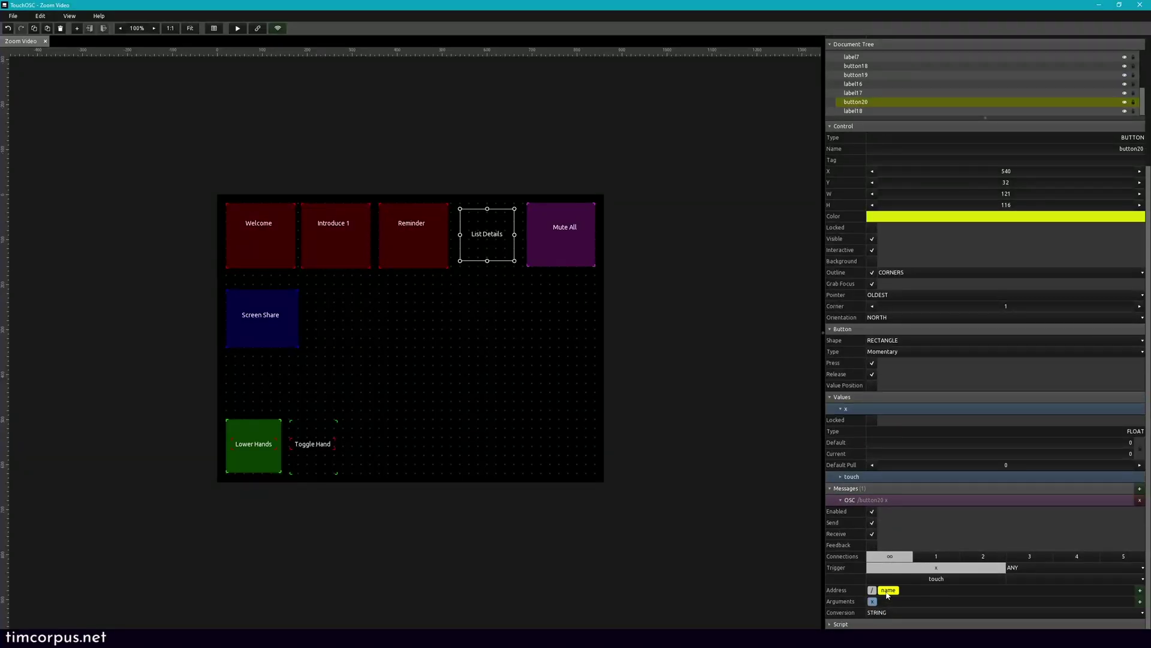
{"action": "key", "text": "Delete"}
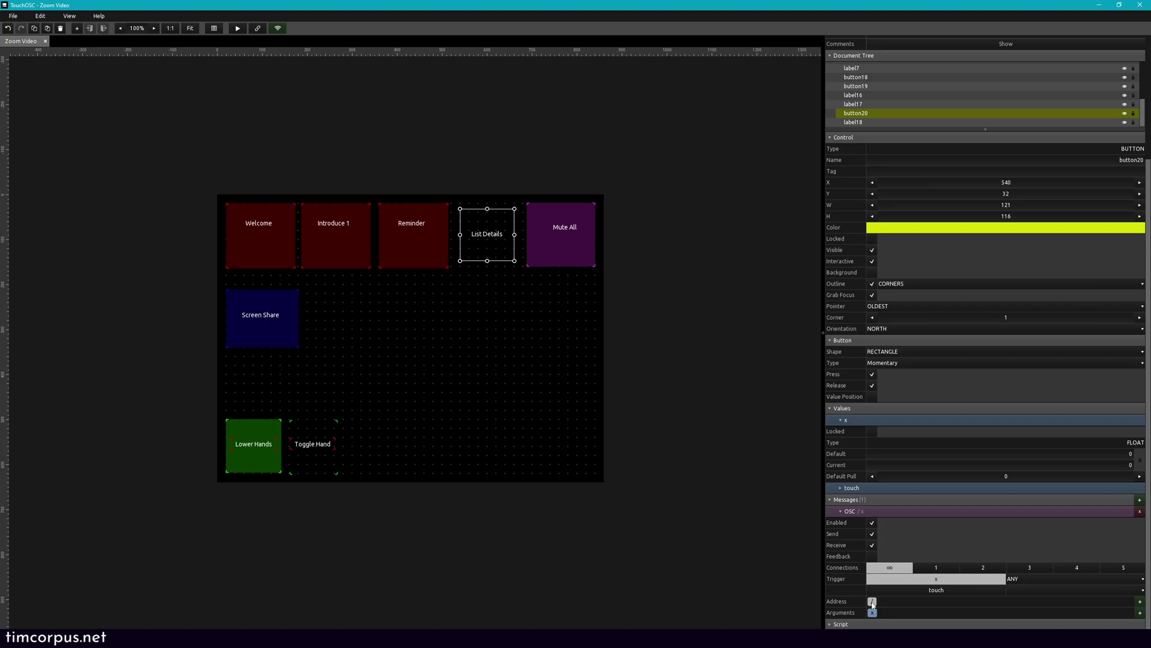
{"action": "left_click", "coordinate": [872, 602]}
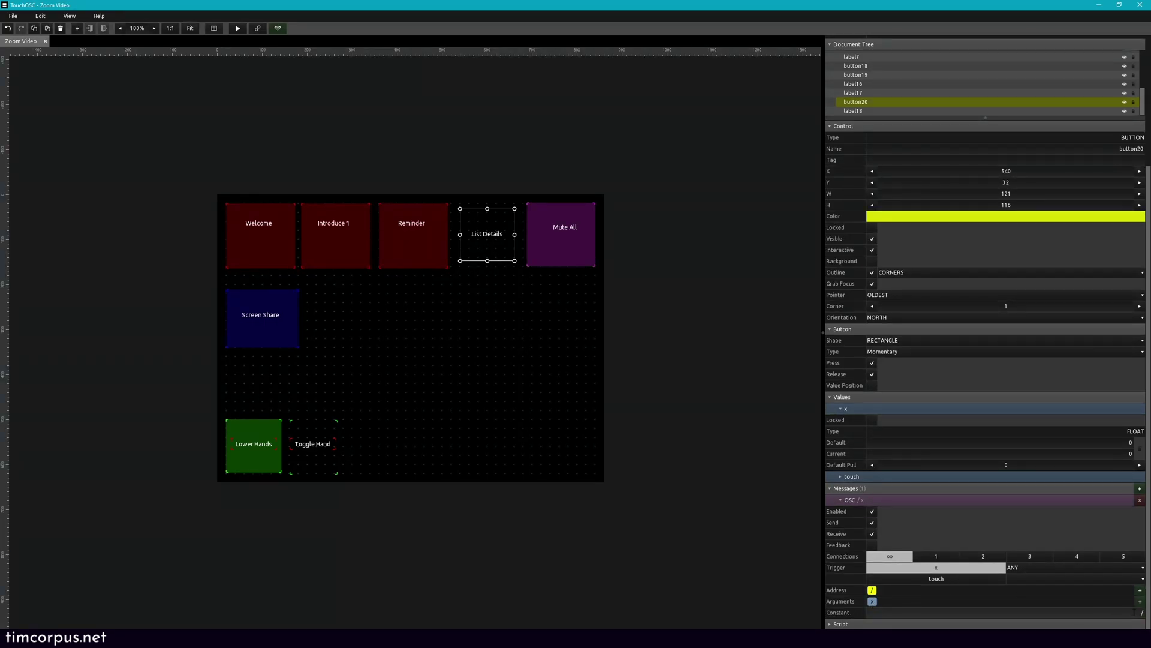
{"action": "left_click", "coordinate": [1145, 613]}
{"action": "type", "text": "zoom/list"}
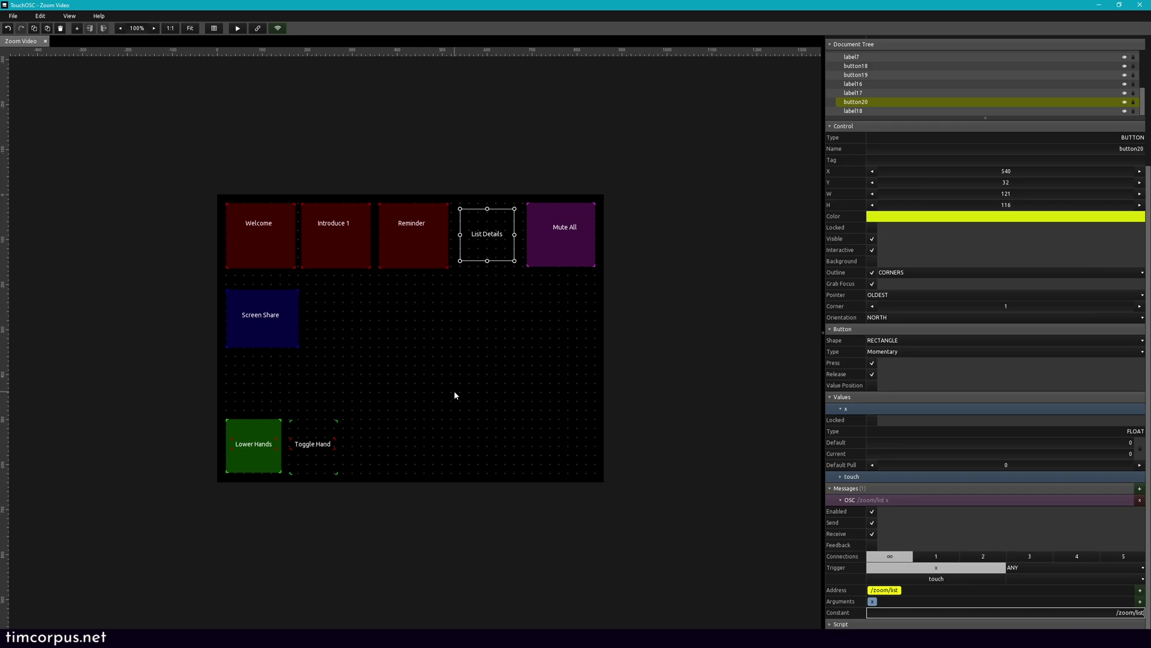
{"action": "left_click", "coordinate": [398, 324]}
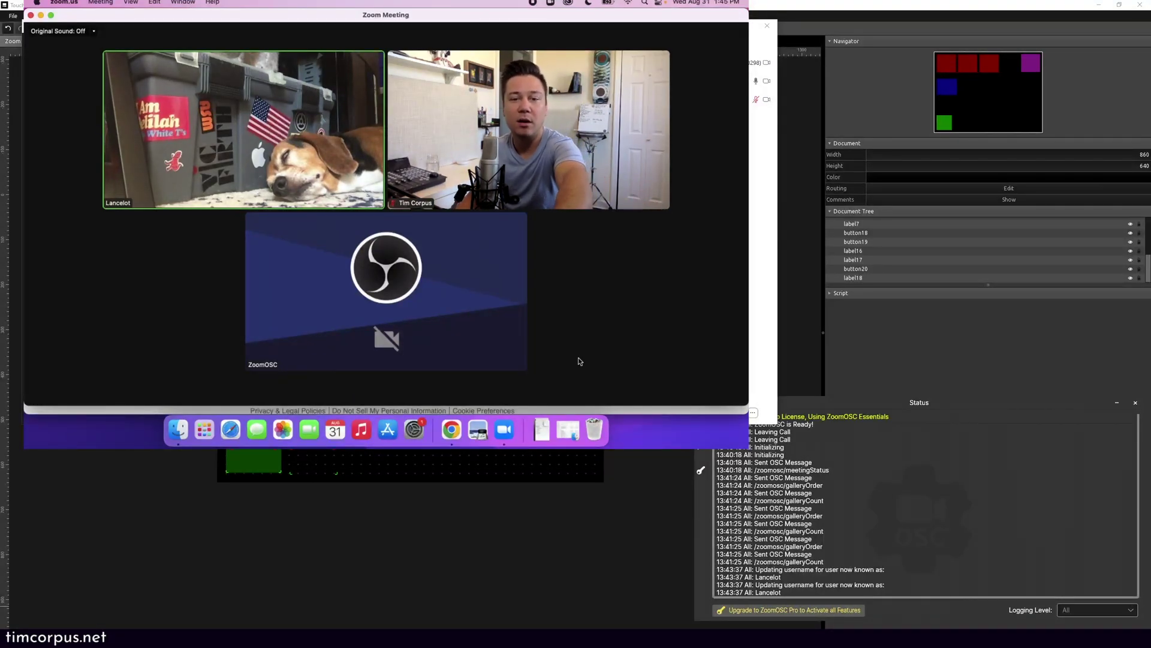
Step: Raise your hand in the Zoom meeting from the Reactions menu
{"action": "left_click", "coordinate": [486, 391]}
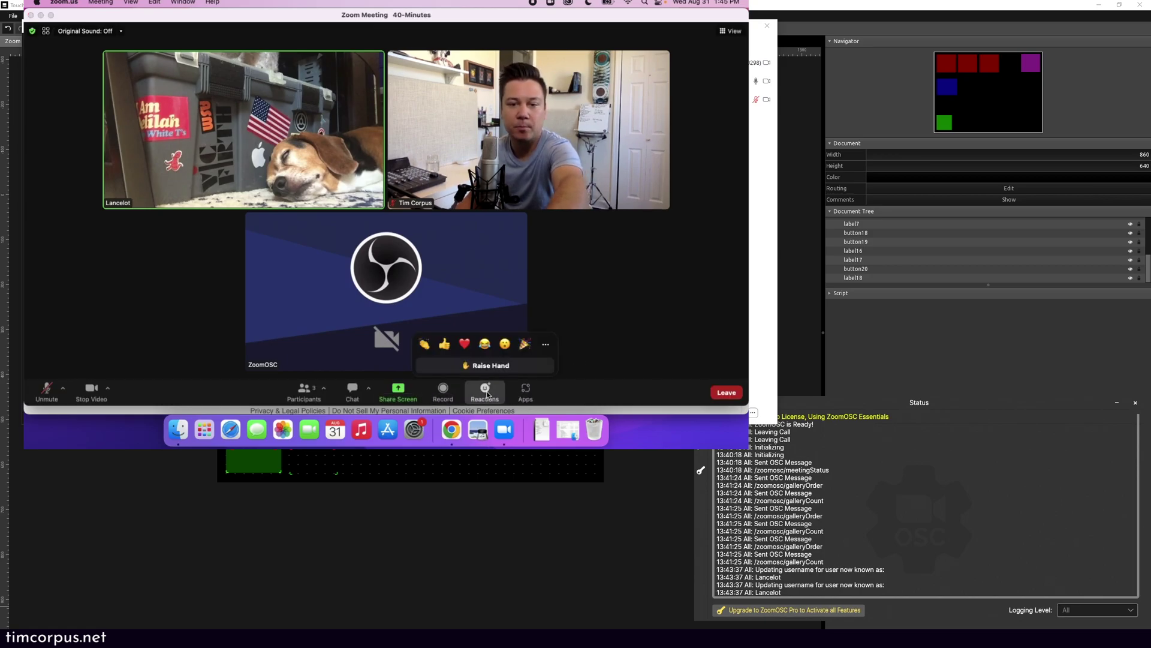
{"action": "left_click", "coordinate": [478, 365]}
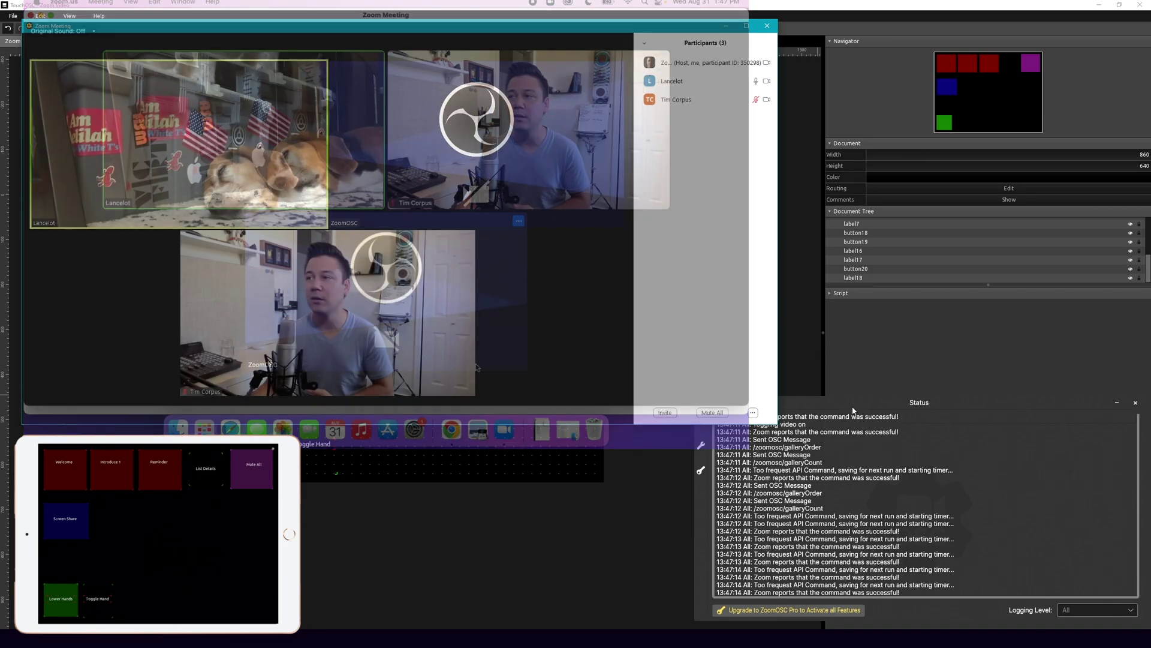
Step: Move the ZoomOSC status log aside and bring the TouchOSC editor to the front
{"action": "left_click_drag", "start_coordinate": [851, 409], "coordinate": [491, 267]}
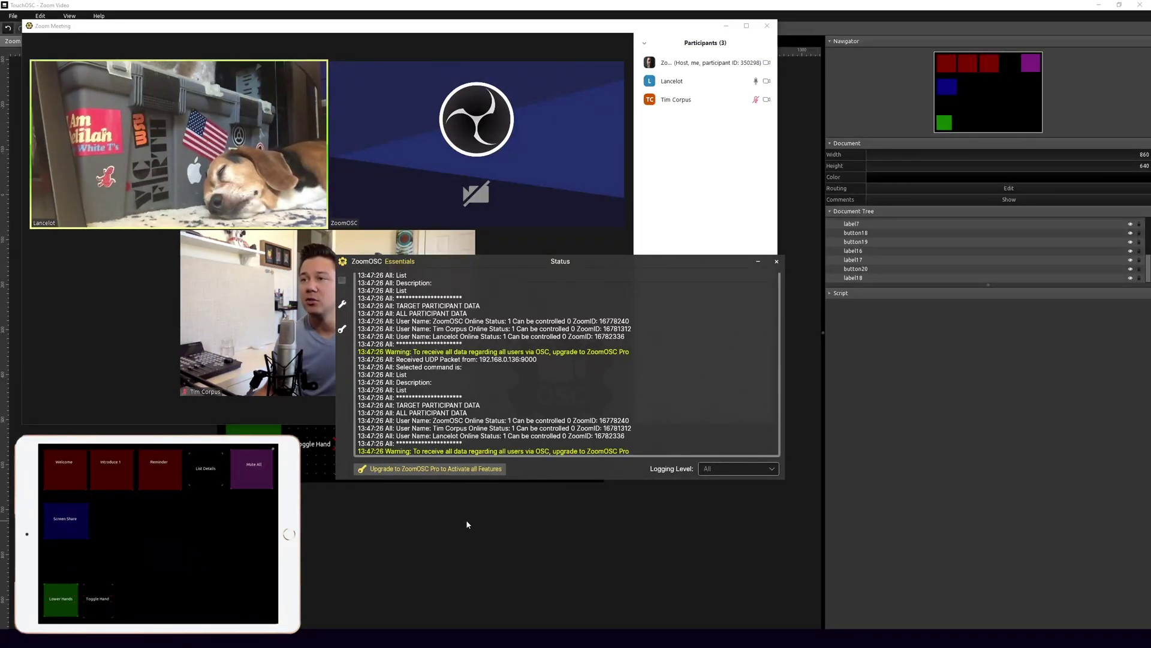
{"action": "left_click", "coordinate": [431, 509]}
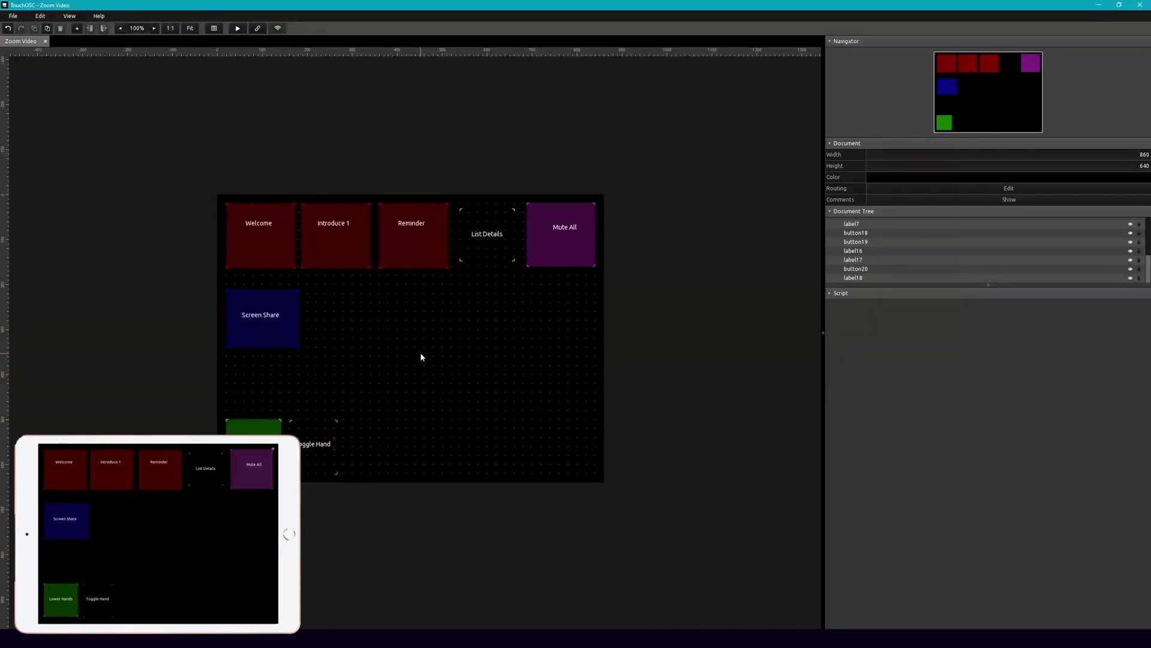
Step: Add a large square button and change its colour from red to dark purple
{"action": "right_click", "coordinate": [365, 312]}
{"action": "left_click", "coordinate": [387, 341]}
{"action": "left_click_drag", "start_coordinate": [388, 335], "coordinate": [433, 377]}
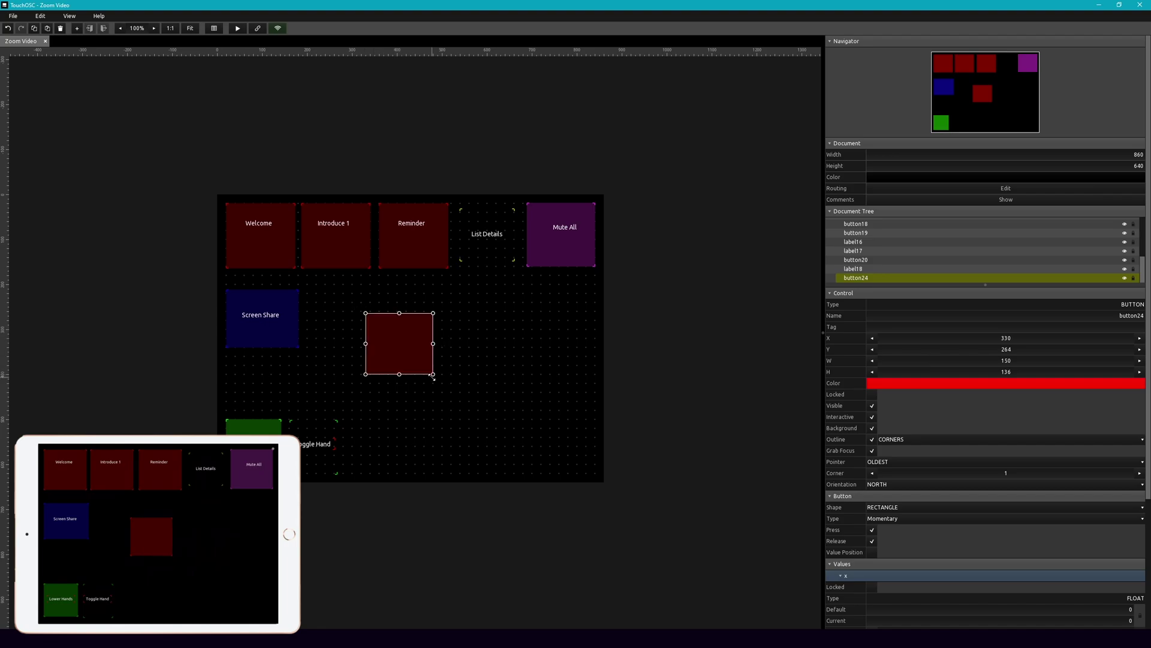
{"action": "left_click", "coordinate": [1003, 384]}
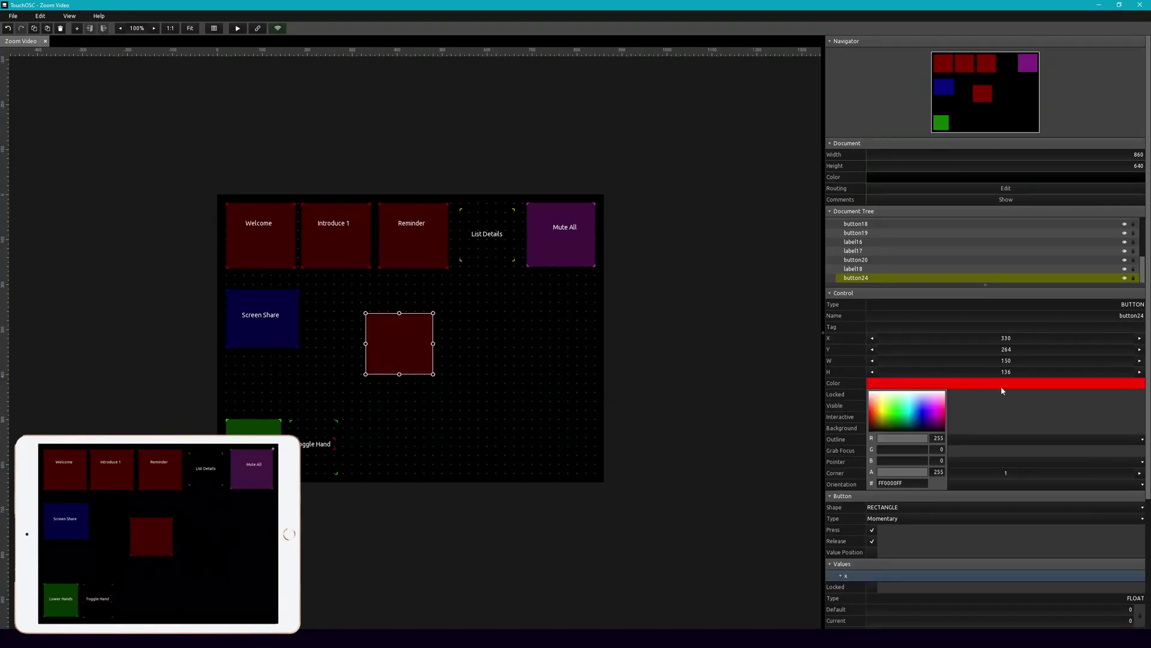
{"action": "mouse_move", "coordinate": [922, 415]}
{"action": "left_mouse_down"}
{"action": "mouse_move", "coordinate": [939, 410]}
{"action": "mouse_move", "coordinate": [932, 423]}
{"action": "left_mouse_up"}
{"action": "left_click", "coordinate": [398, 356]}
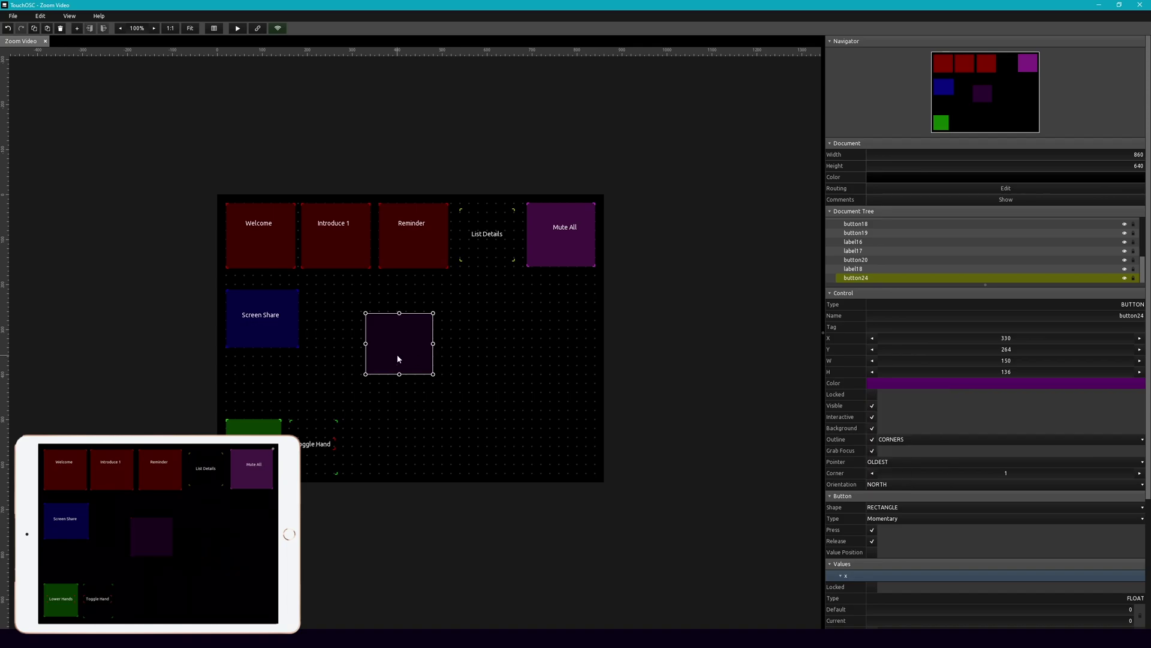
{"action": "left_click_drag", "start_coordinate": [407, 336], "coordinate": [414, 326]}
{"action": "left_click", "coordinate": [571, 309]}
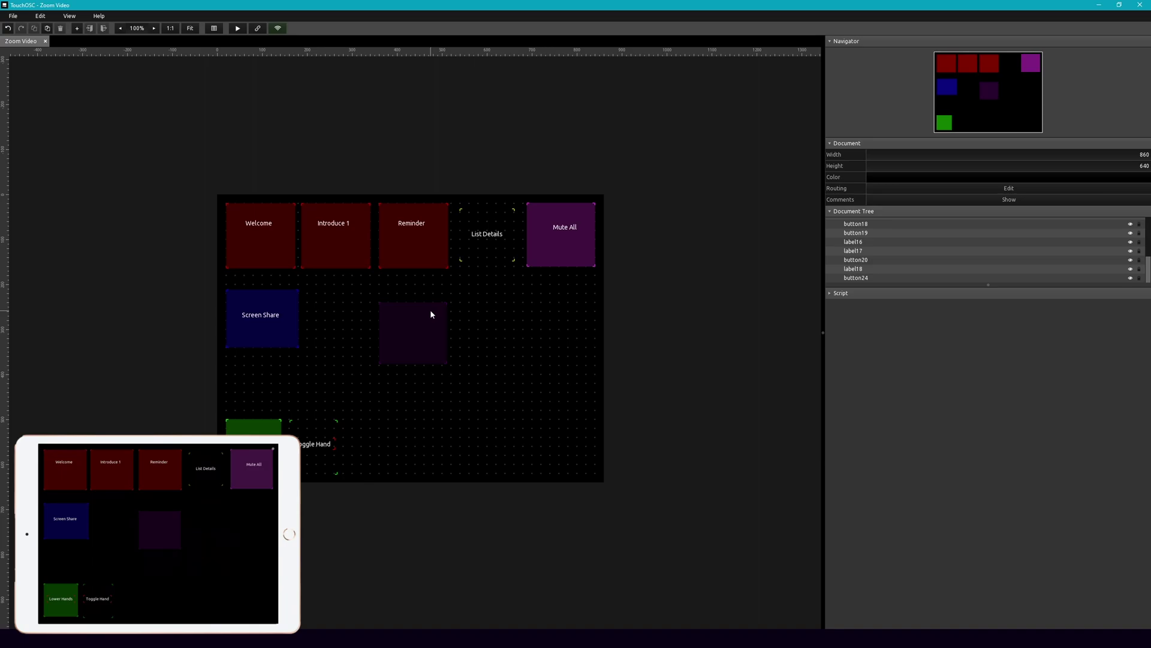
Step: Place a label without background or outline on the purple button, reading 'Spotlight Me'
{"action": "right_click", "coordinate": [406, 386]}
{"action": "left_click", "coordinate": [435, 423]}
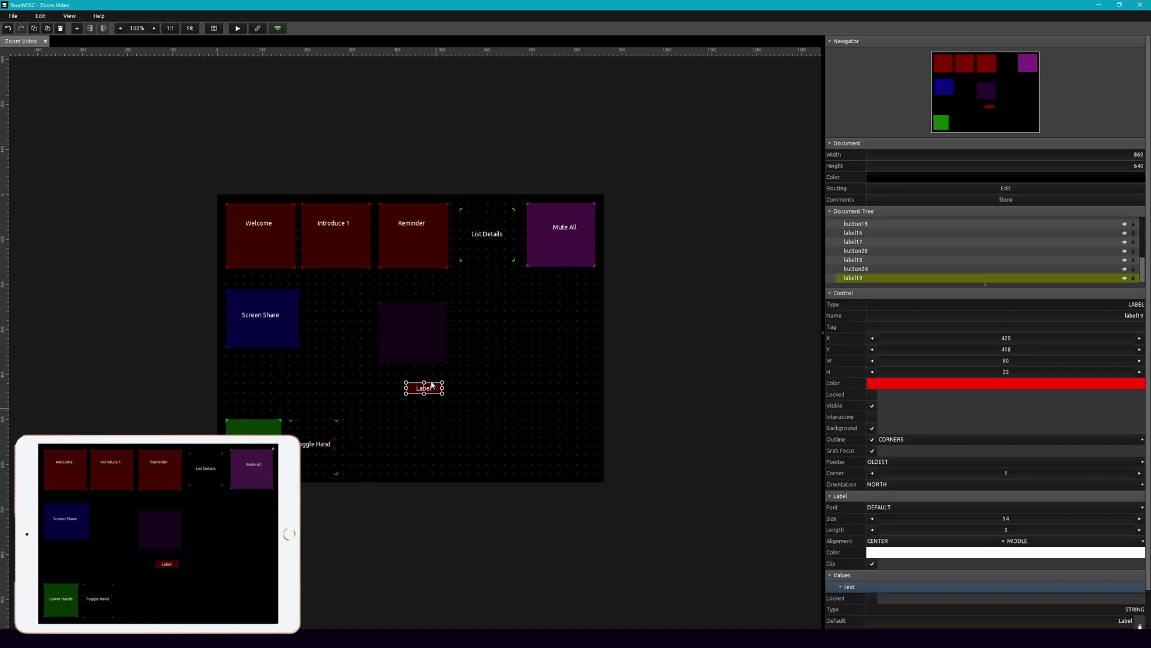
{"action": "left_click_drag", "start_coordinate": [430, 388], "coordinate": [432, 386]}
{"action": "left_click_drag", "start_coordinate": [415, 329], "coordinate": [415, 329]}
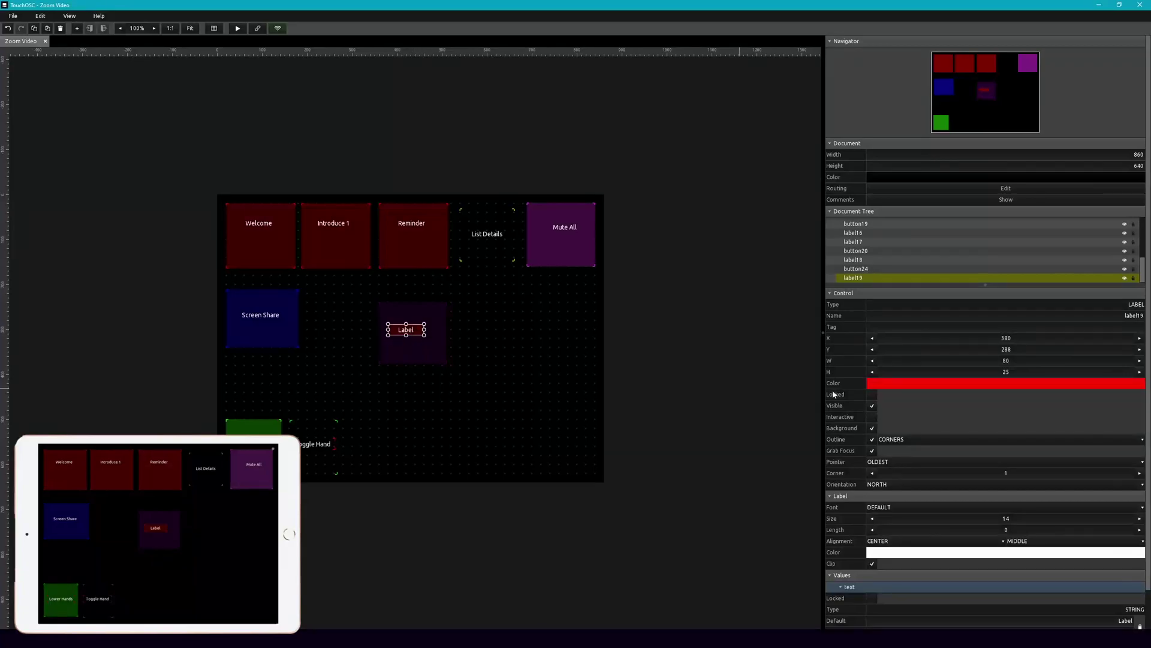
{"action": "left_click", "coordinate": [872, 428]}
{"action": "left_click", "coordinate": [872, 439]}
{"action": "left_click_drag", "start_coordinate": [425, 330], "coordinate": [437, 330]}
{"action": "scroll", "coordinate": [963, 567], "scroll_direction": "down", "scroll_amount": 3}
{"action": "double_click", "coordinate": [963, 578]}
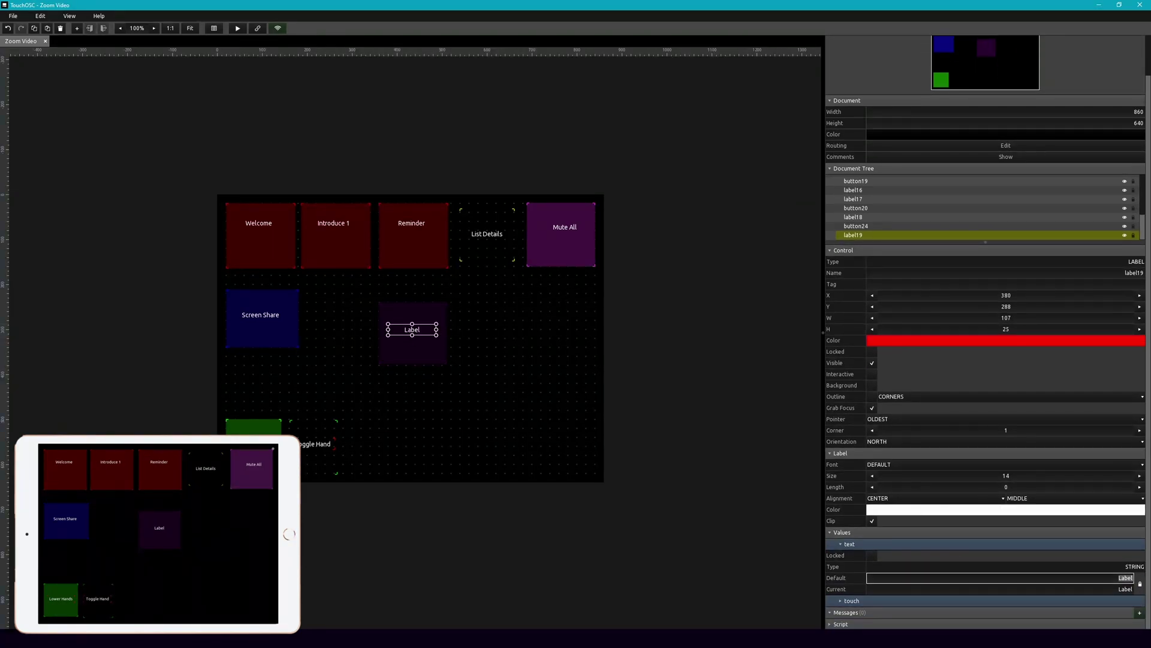
{"action": "type", "text": "Spotlight Me"}
{"action": "key", "text": "Return"}
Step: Duplicate the Spotlight Me button and its label to form a row of three
{"action": "left_click", "coordinate": [408, 375]}
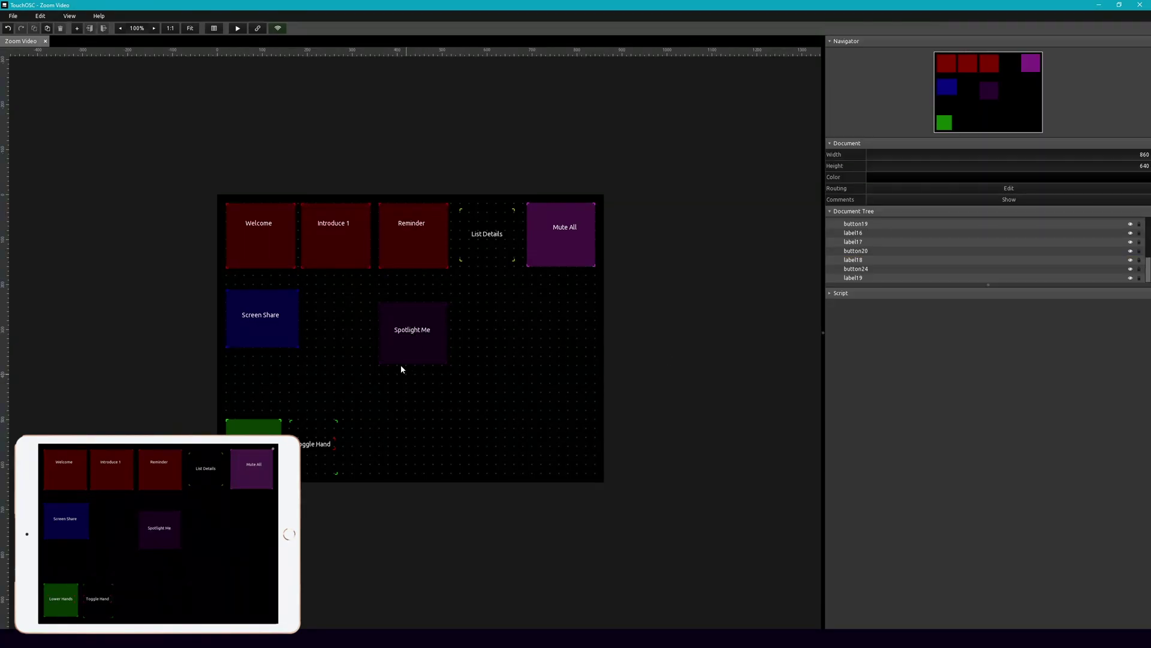
{"action": "left_click_drag", "start_coordinate": [393, 380], "coordinate": [563, 349]}
{"action": "key", "text": "ctrl+d"}
{"action": "key", "text": "ctrl+d"}
{"action": "left_click", "coordinate": [516, 366]}
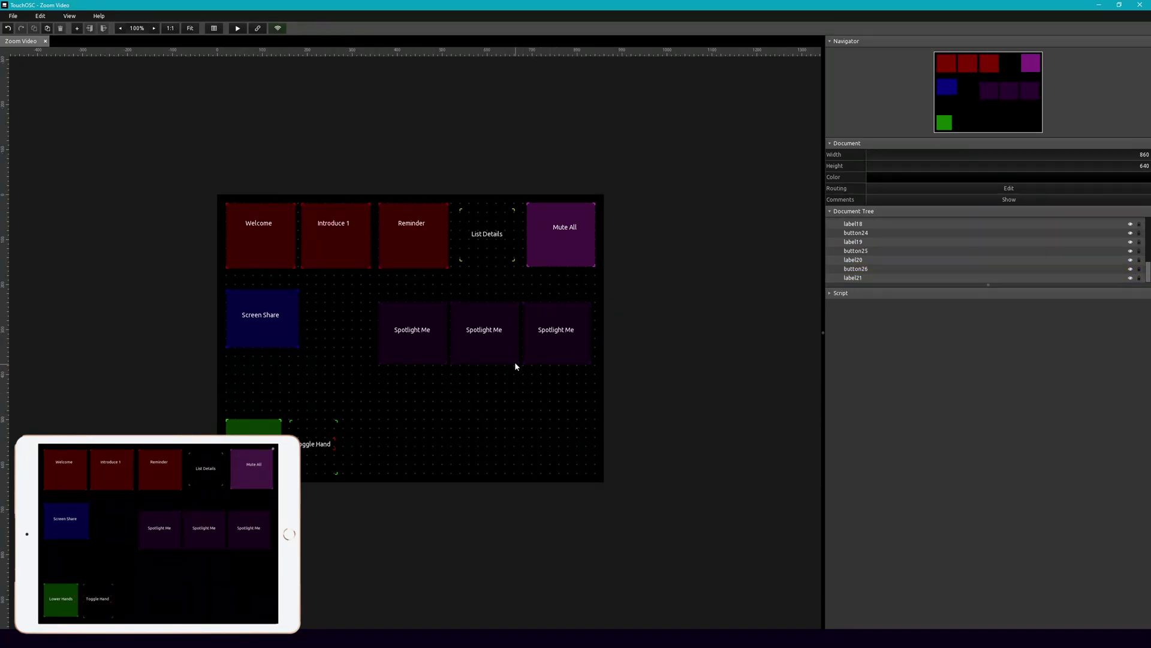
Step: Relabel the middle and right copies with the two participants' names
{"action": "left_click", "coordinate": [486, 330]}
{"action": "scroll", "coordinate": [996, 540], "scroll_direction": "down", "scroll_amount": 2}
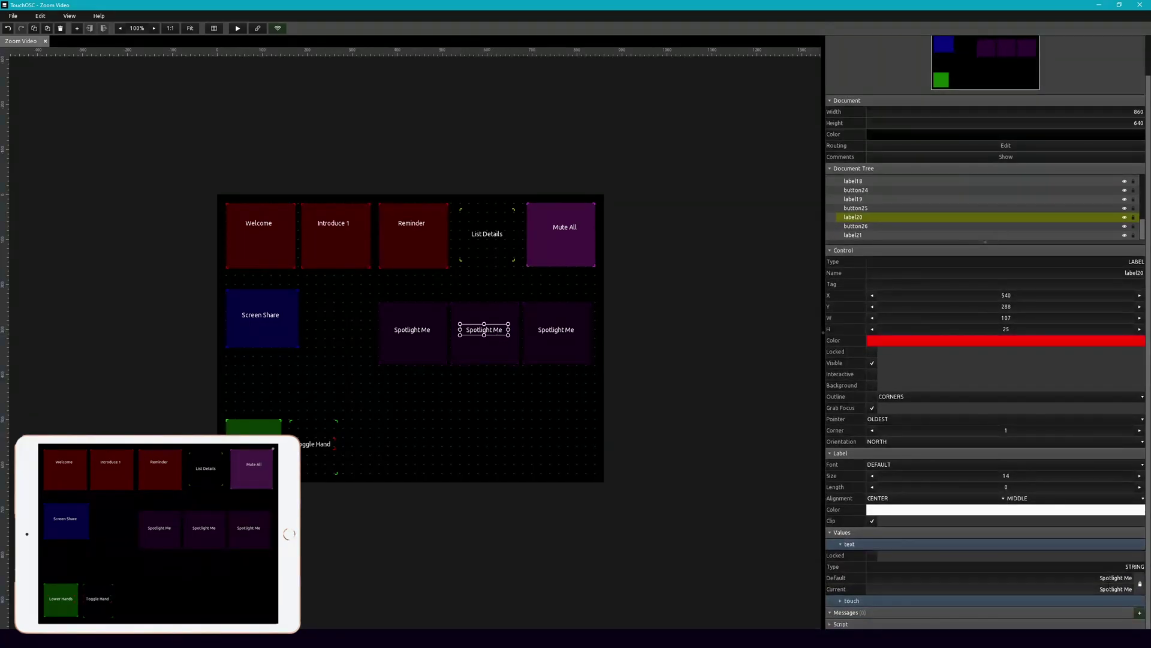
{"action": "double_click", "coordinate": [1111, 577]}
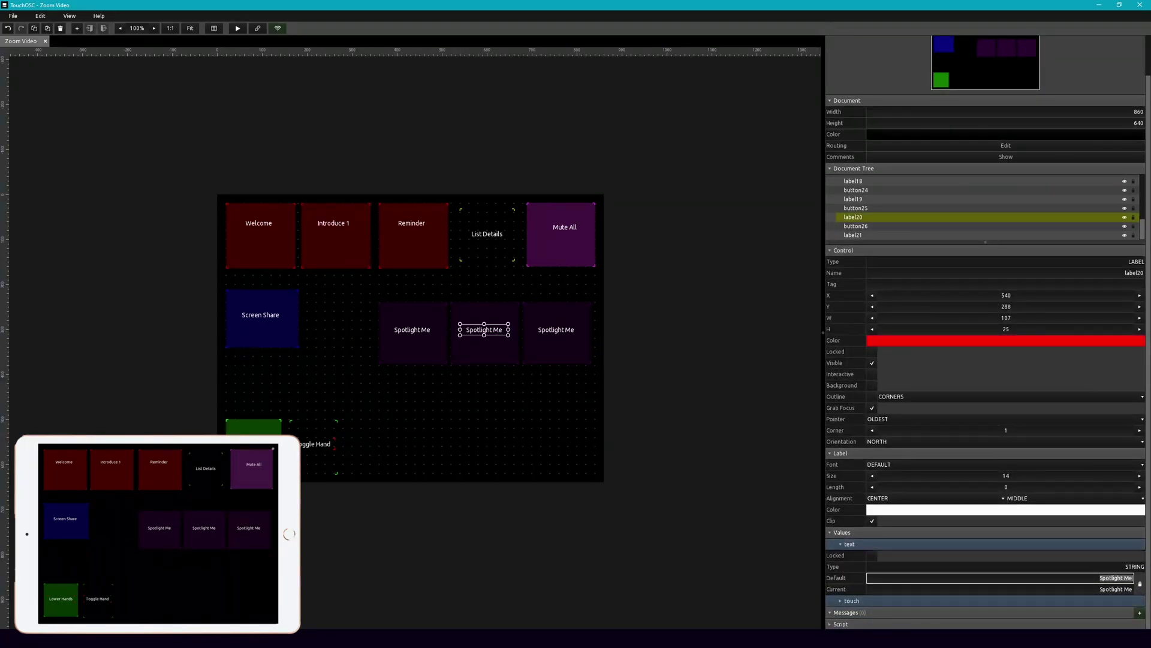
{"action": "type", "text": "Lac"}
{"action": "type", "text": "celot"}
{"action": "key", "text": "Return"}
{"action": "left_click", "coordinate": [551, 335]}
{"action": "double_click", "coordinate": [1114, 577]}
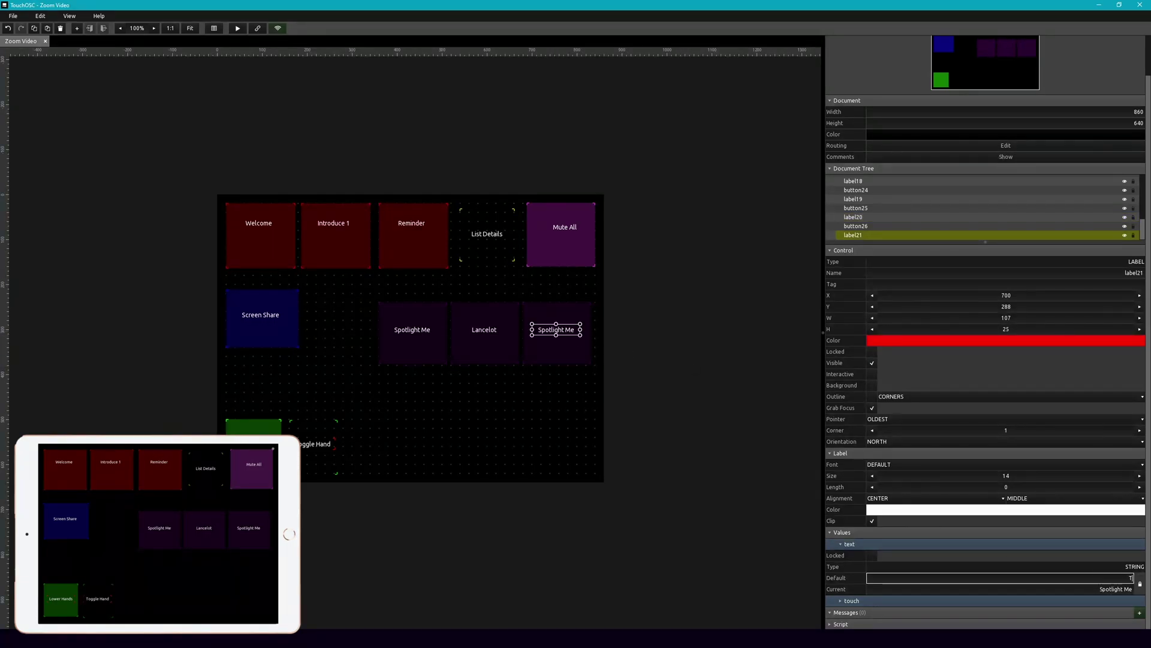
{"action": "key", "text": "Return"}
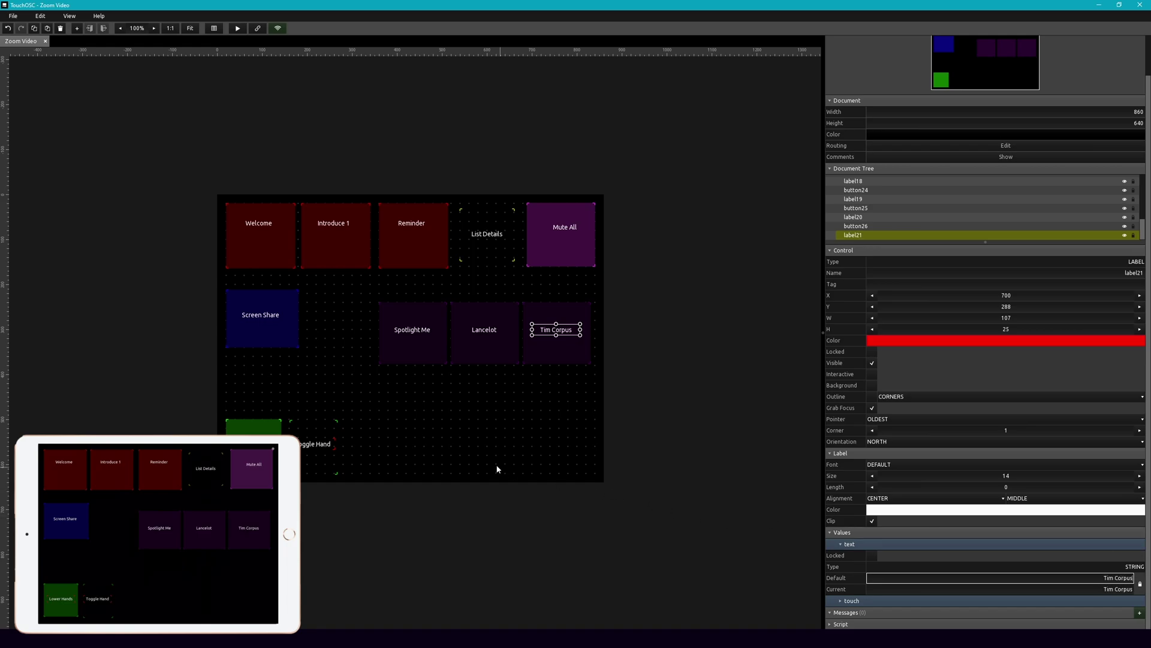
{"action": "left_click", "coordinate": [497, 470]}
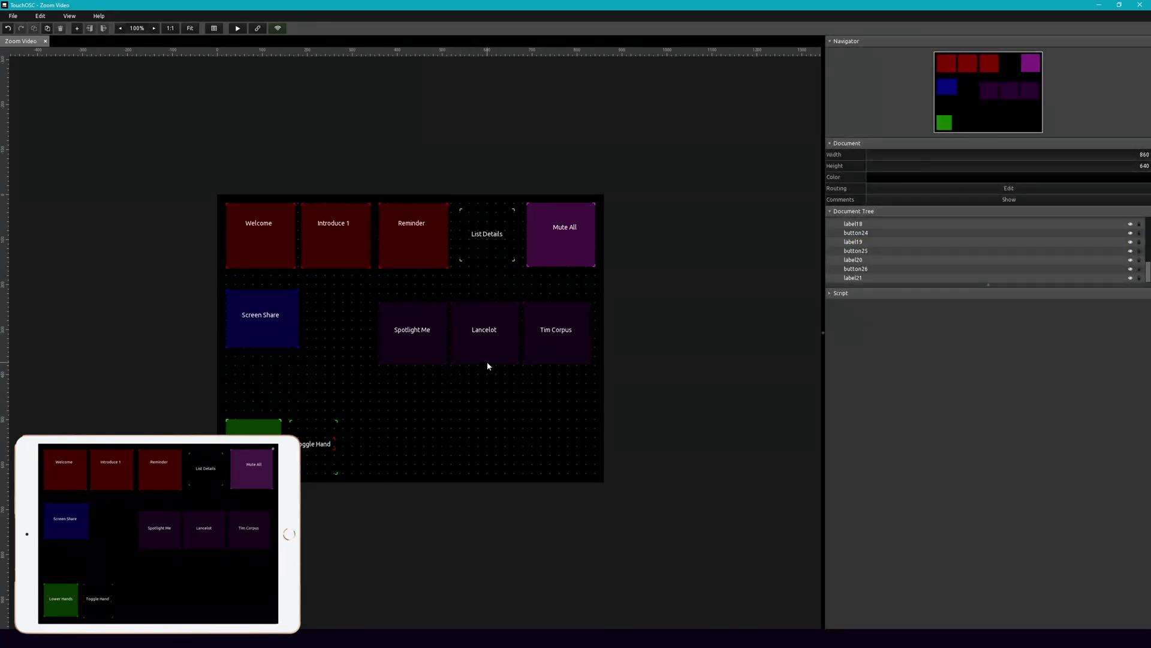
Step: Colour the middle participant button teal and the right one brown
{"action": "left_click", "coordinate": [487, 362]}
{"action": "left_click", "coordinate": [881, 384]}
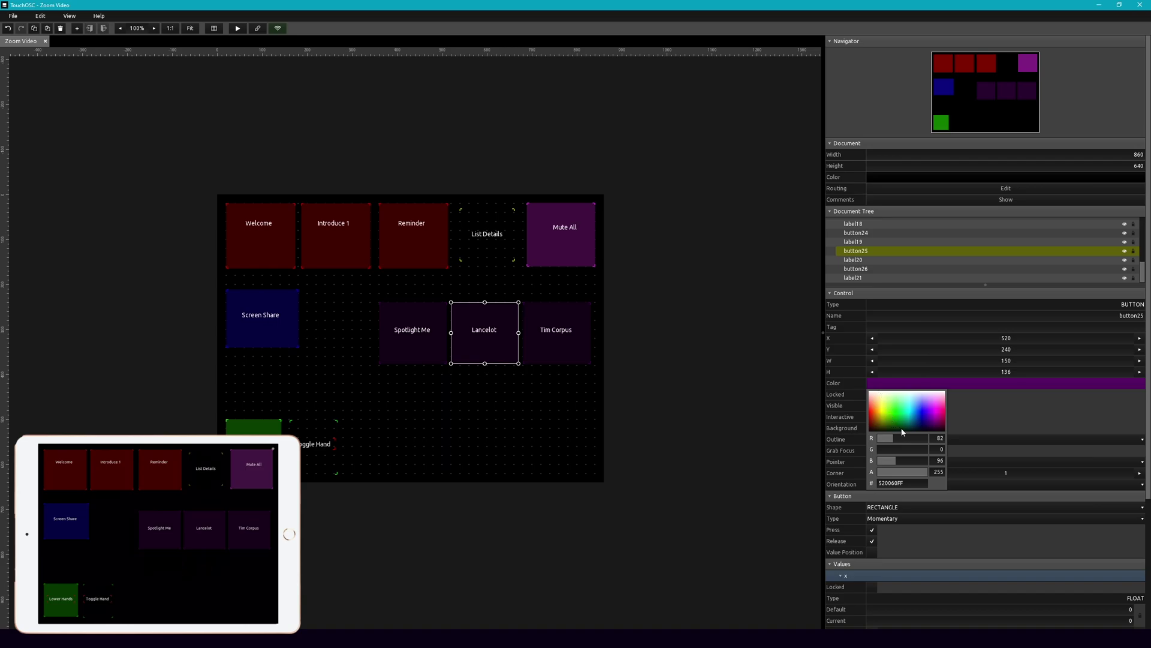
{"action": "left_click", "coordinate": [911, 425]}
{"action": "left_click", "coordinate": [579, 358]}
{"action": "left_click", "coordinate": [880, 383]}
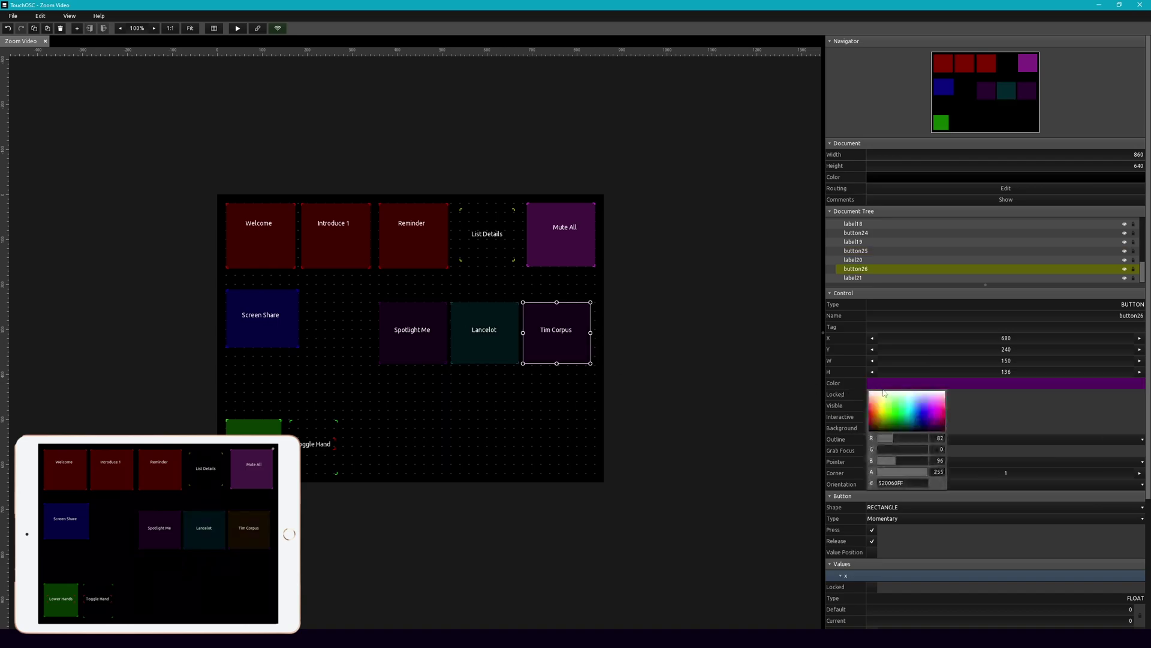
{"action": "left_click", "coordinate": [877, 423]}
{"action": "left_click", "coordinate": [517, 418]}
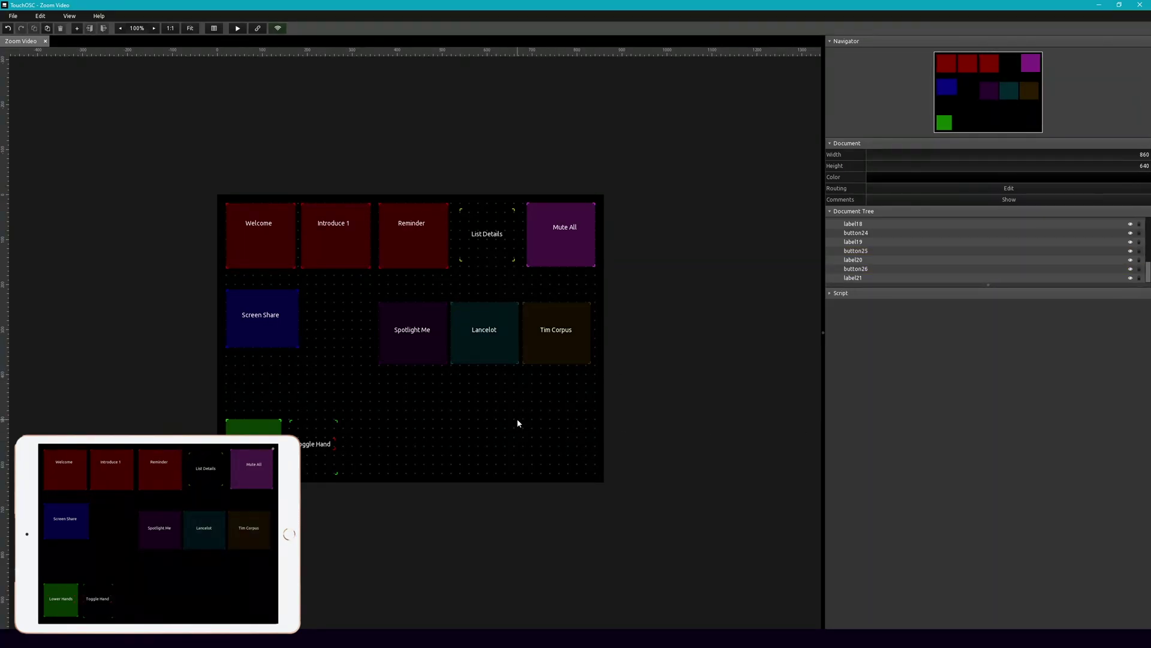
Step: Remove the existing messages from all three selected buttons
{"action": "left_click_drag", "start_coordinate": [403, 401], "coordinate": [563, 344]}
{"action": "right_click", "coordinate": [564, 331]}
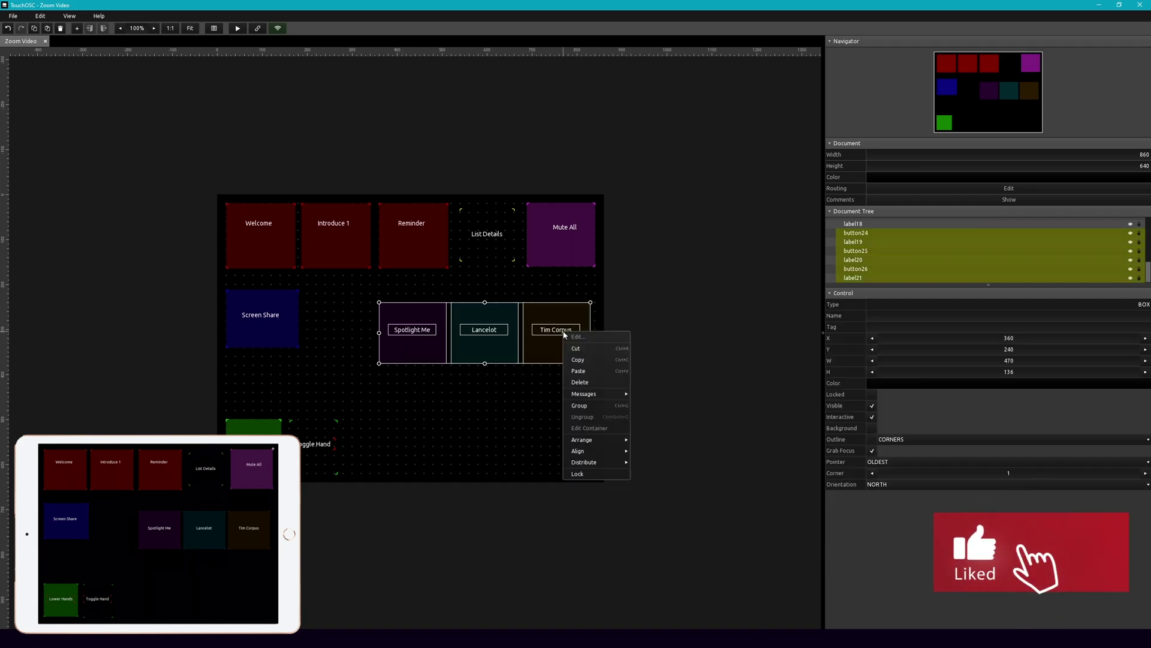
{"action": "mouse_move", "coordinate": [599, 393]}
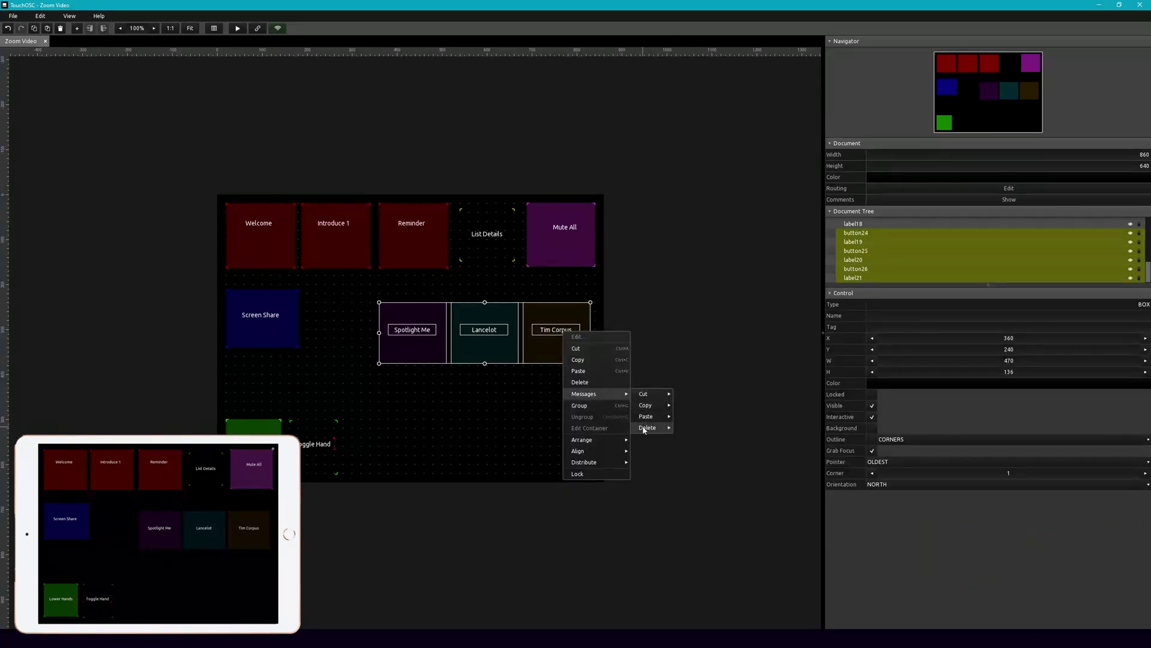
{"action": "left_click", "coordinate": [684, 426]}
{"action": "left_click", "coordinate": [507, 426]}
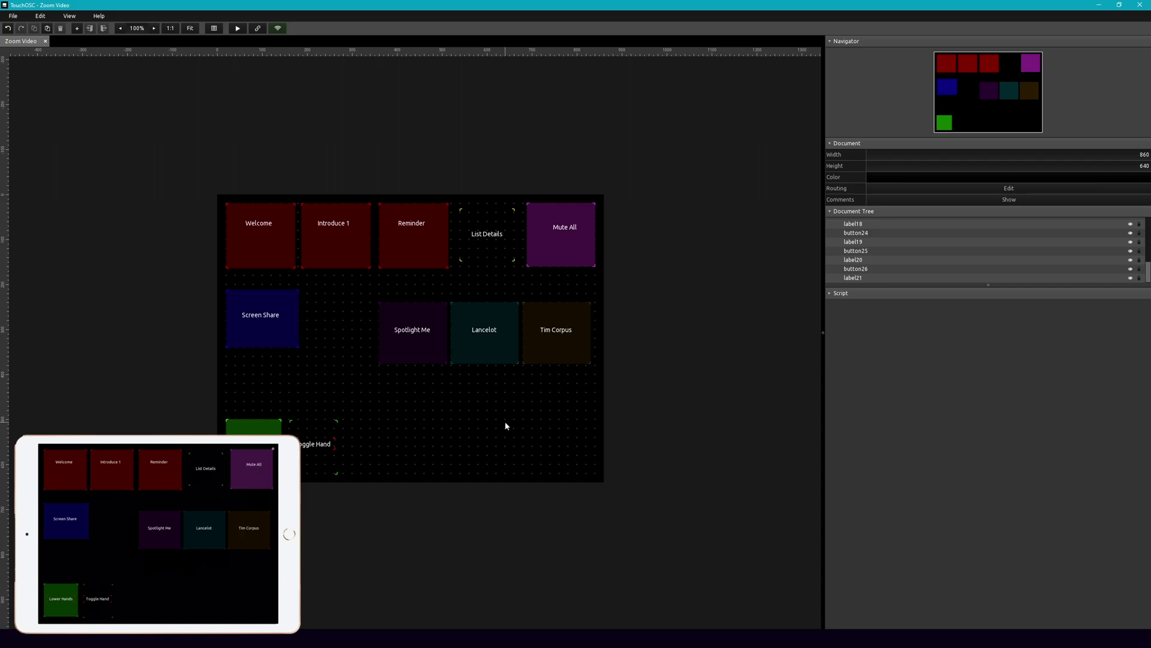
Step: Add an OSC message to Spotlight Me with the constant address /zoom/me/spot
{"action": "left_click", "coordinate": [409, 362]}
{"action": "scroll", "coordinate": [900, 520], "scroll_direction": "down", "scroll_amount": 1}
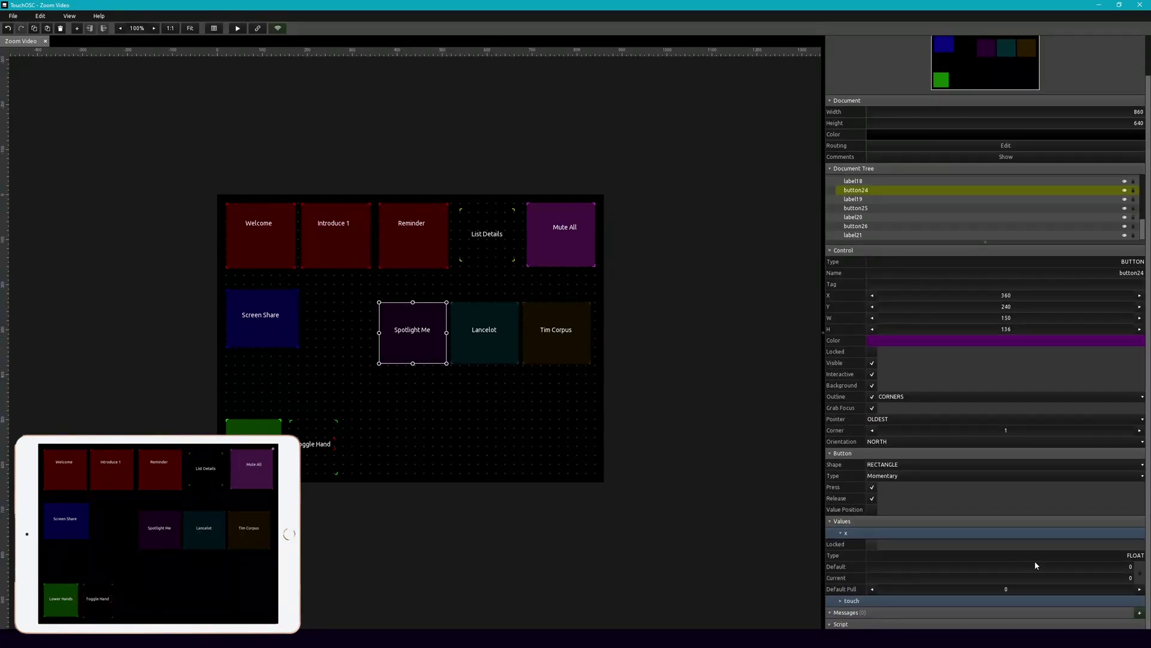
{"action": "left_click", "coordinate": [1139, 612]}
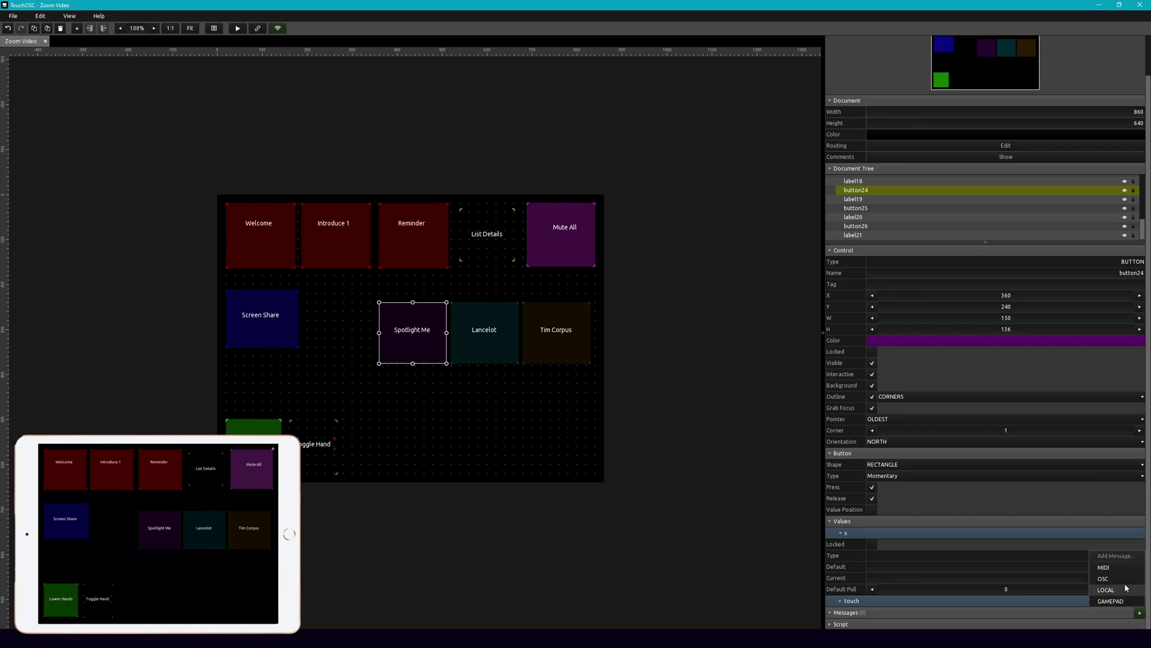
{"action": "left_click", "coordinate": [1127, 584]}
{"action": "scroll", "coordinate": [1064, 593], "scroll_direction": "down", "scroll_amount": 2}
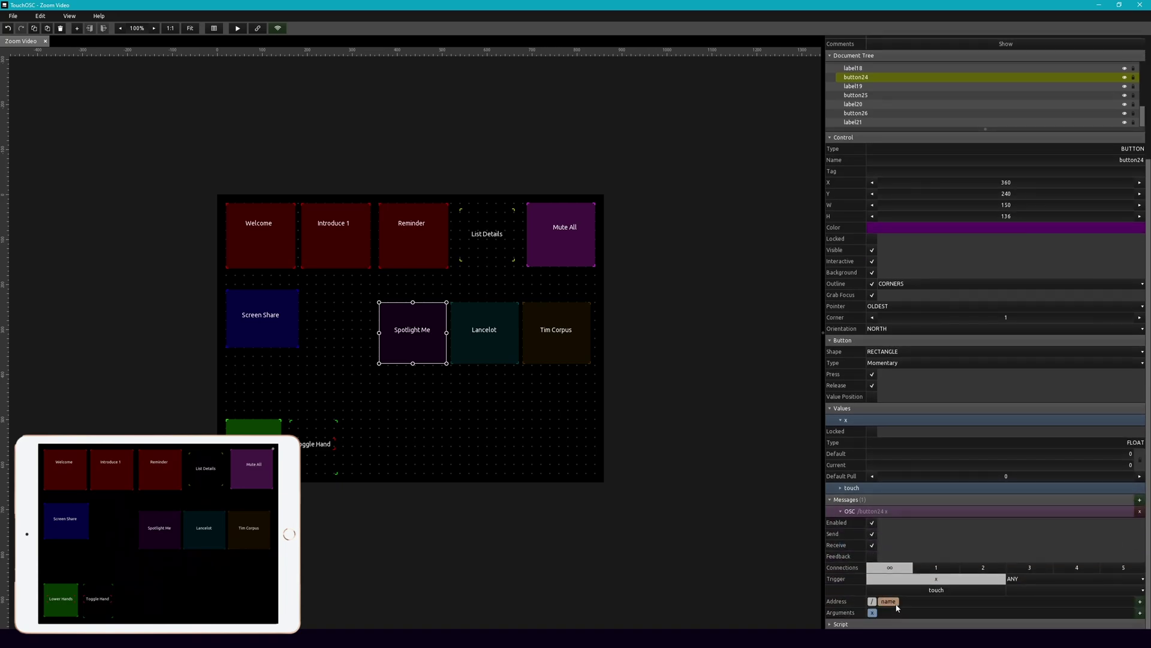
{"action": "left_click", "coordinate": [894, 602]}
{"action": "key", "text": "Delete"}
{"action": "left_click", "coordinate": [1142, 612]}
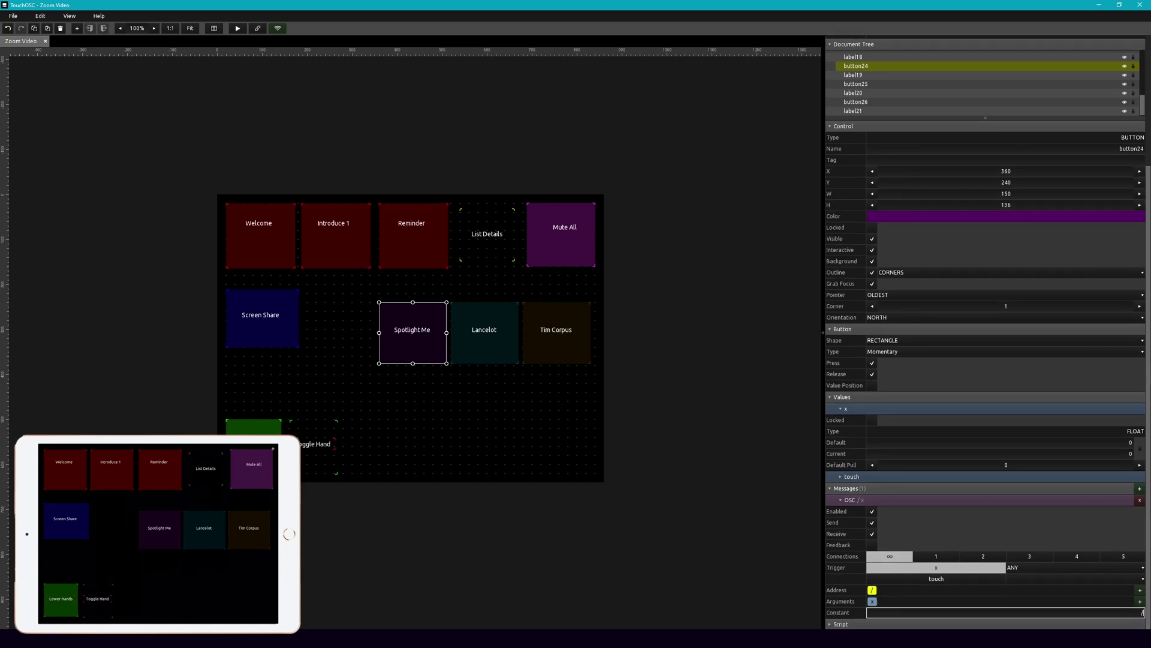
{"action": "type", "text": "zoom/"}
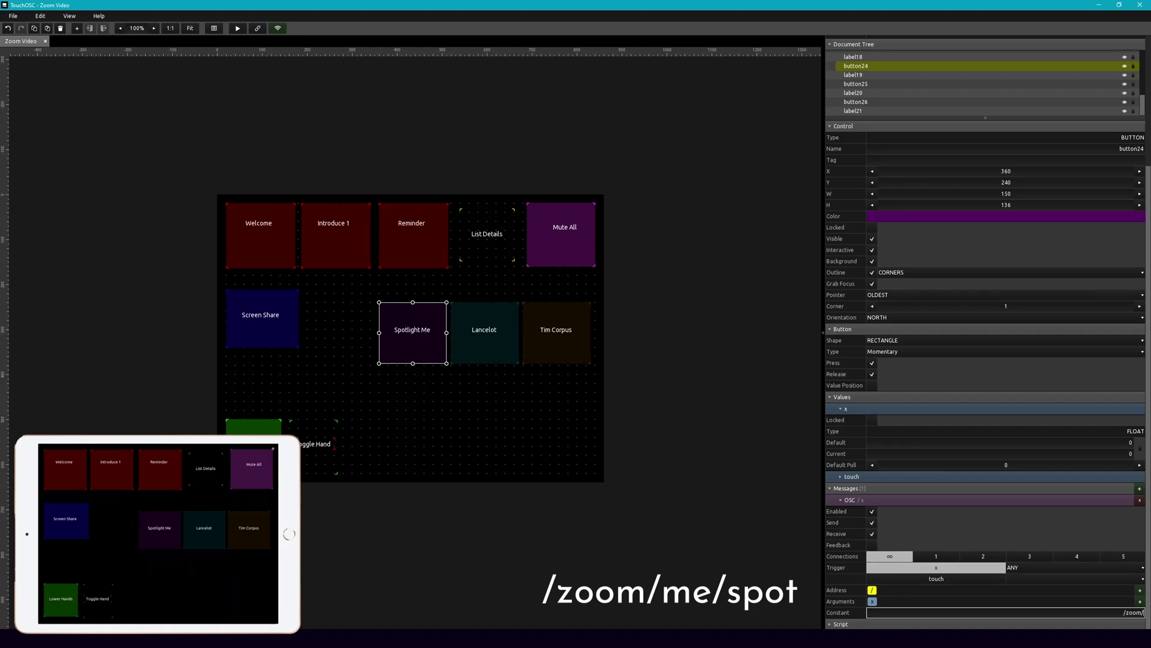
{"action": "type", "text": "me/"}
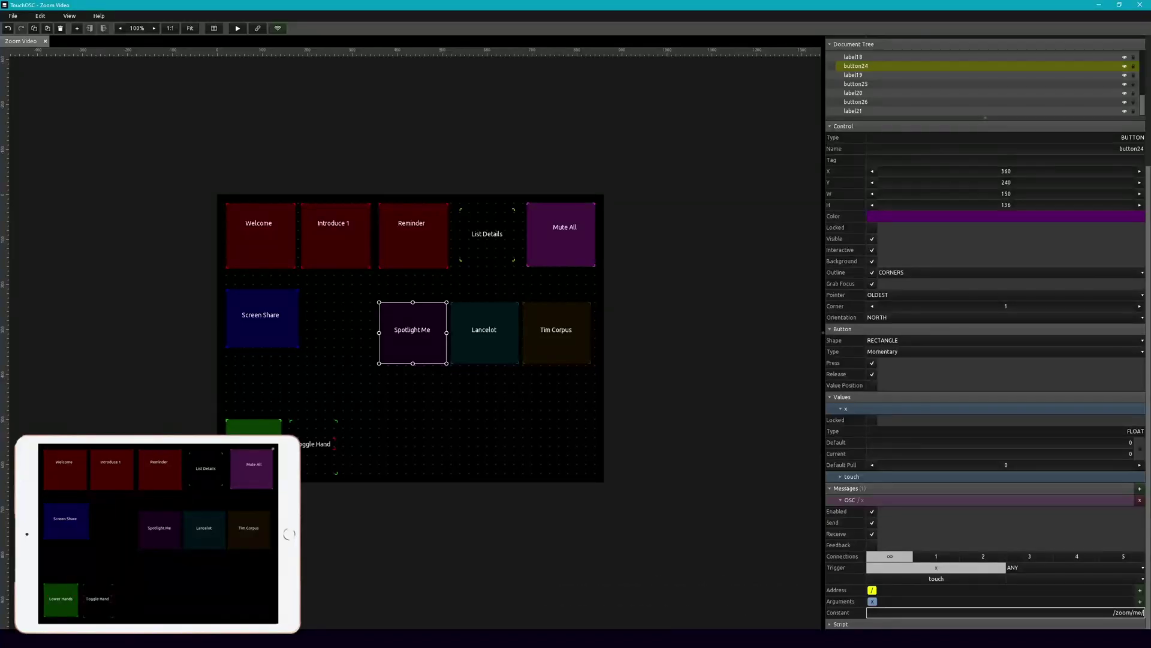
{"action": "type", "text": "spot"}
{"action": "key", "text": "Return"}
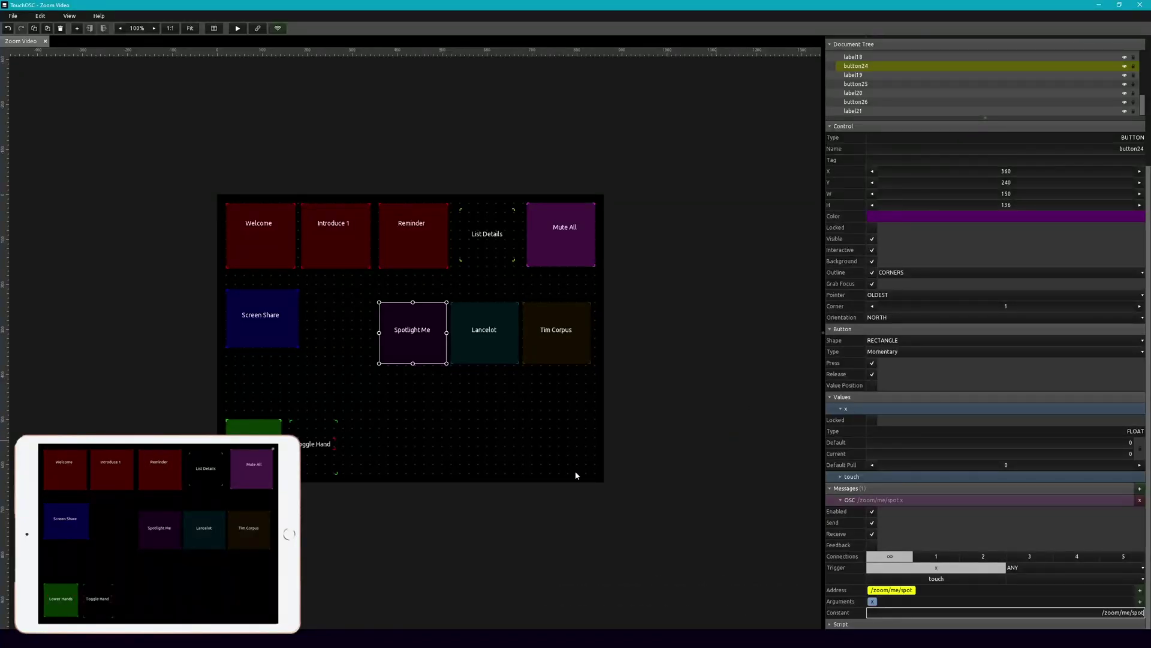
{"action": "left_click", "coordinate": [624, 463]}
{"action": "left_click", "coordinate": [423, 341]}
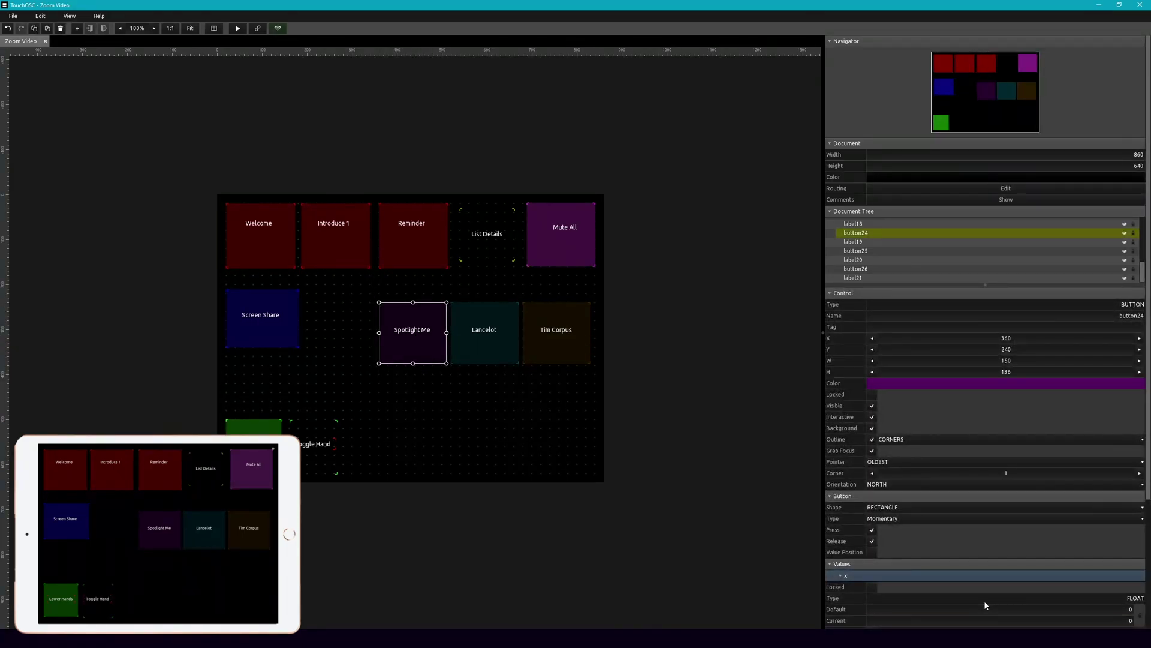
{"action": "scroll", "coordinate": [984, 599], "scroll_direction": "down", "scroll_amount": 5}
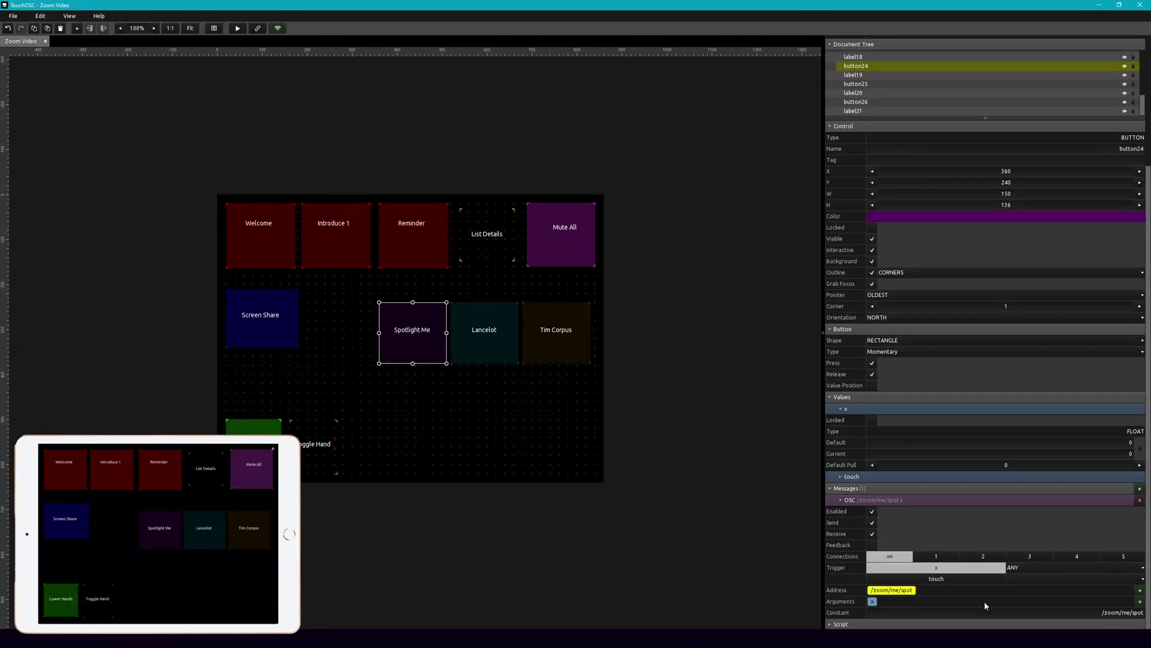
Step: Add an OSC message to the teal button addressed /zoom/userName/spot
{"action": "left_click", "coordinate": [521, 407]}
{"action": "left_click", "coordinate": [501, 354]}
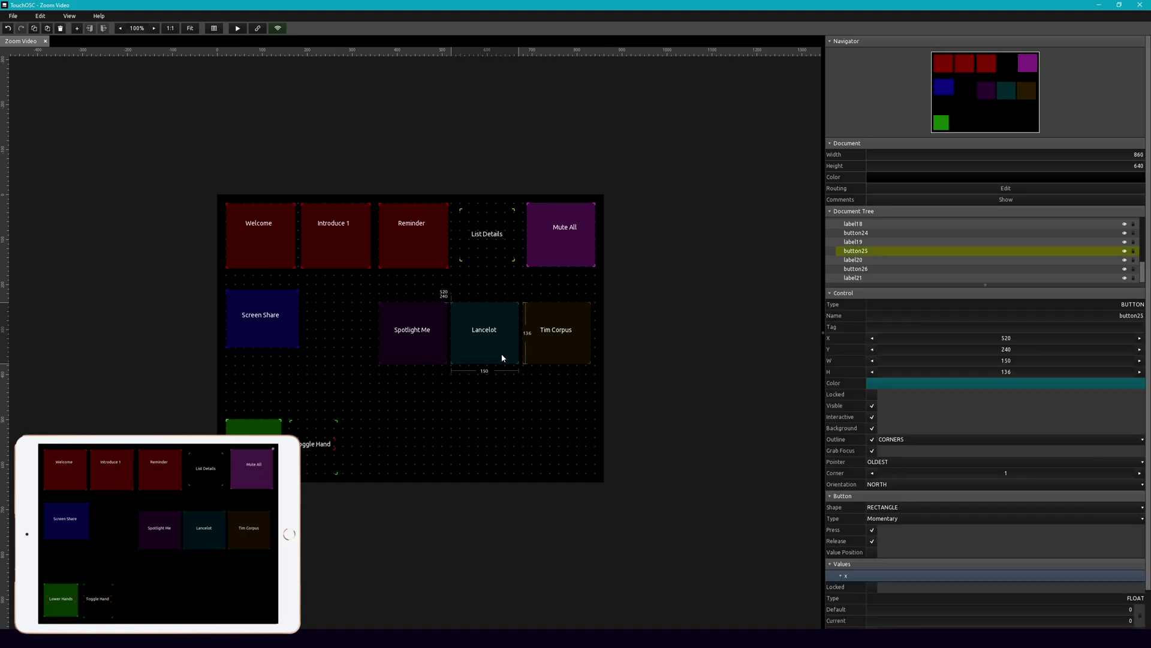
{"action": "scroll", "coordinate": [1024, 563], "scroll_direction": "down", "scroll_amount": 1}
{"action": "left_click", "coordinate": [1140, 613]}
{"action": "left_click", "coordinate": [1113, 578]}
{"action": "scroll", "coordinate": [1107, 576], "scroll_direction": "down", "scroll_amount": 3}
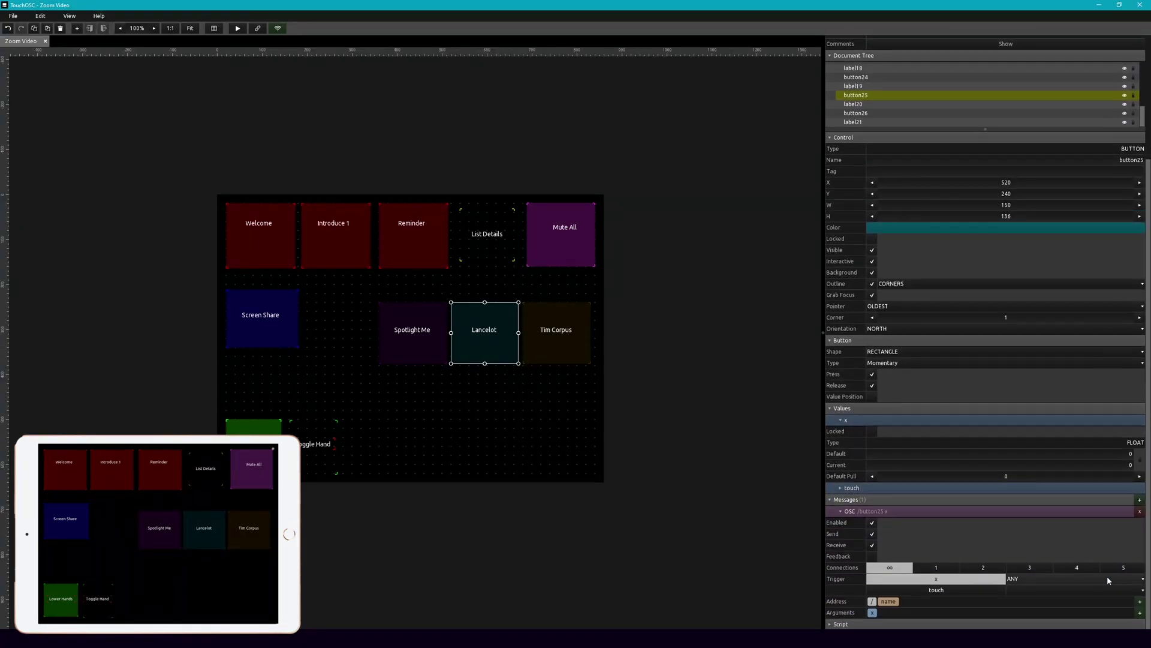
{"action": "left_click", "coordinate": [896, 602]}
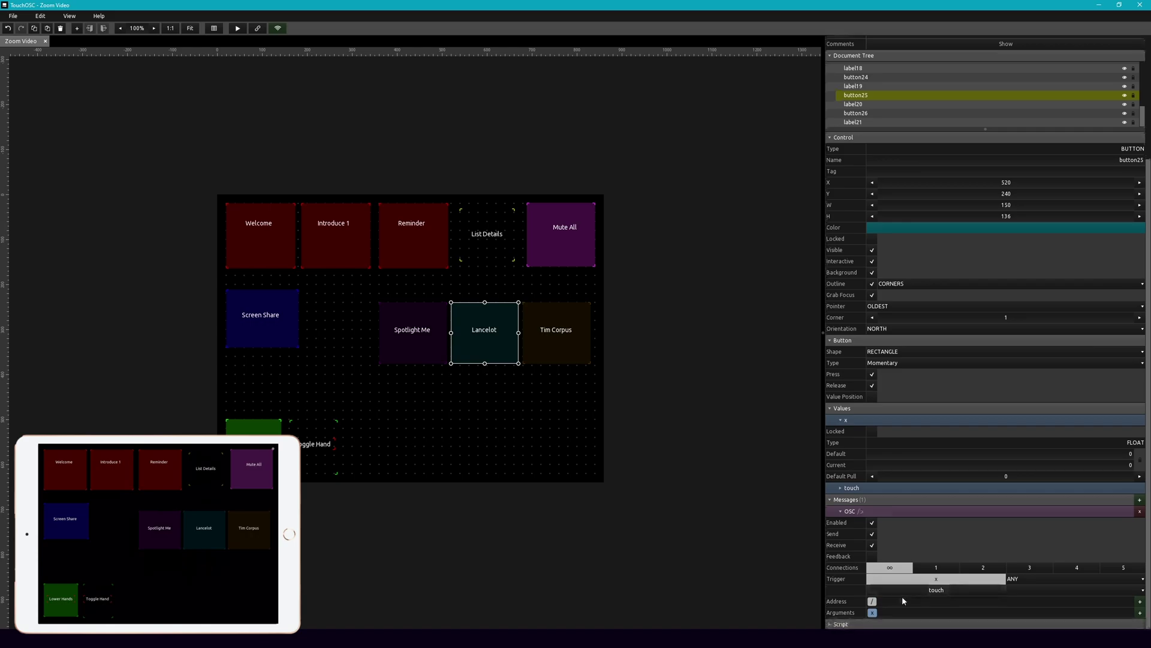
{"action": "left_click", "coordinate": [873, 602]}
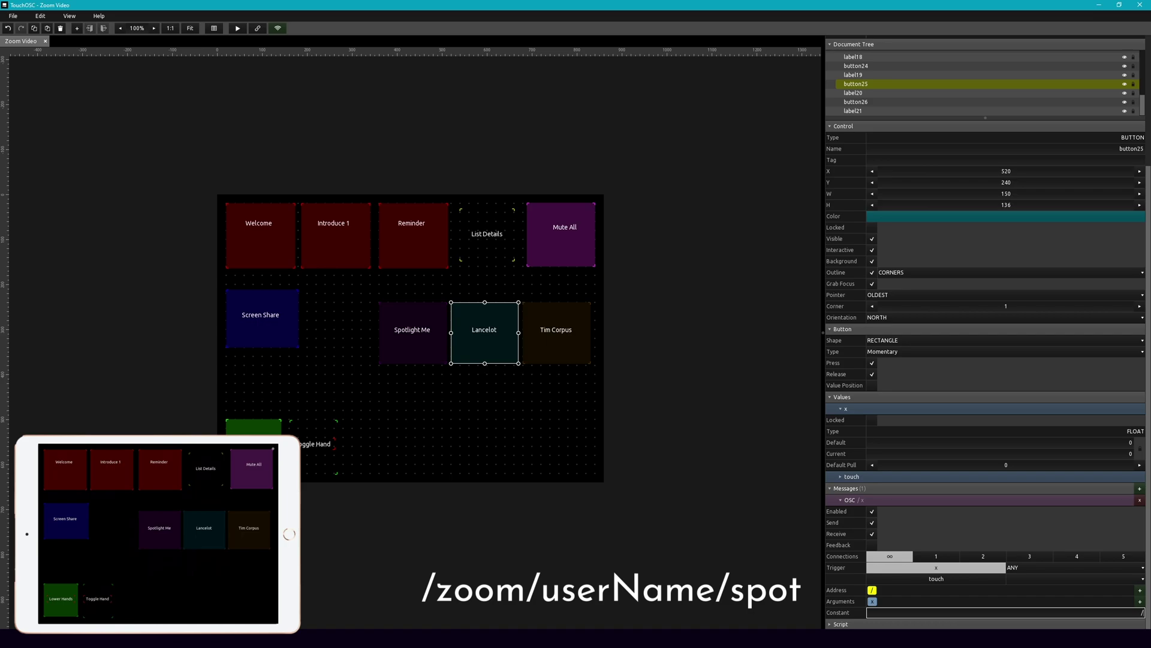
{"action": "type", "text": "/zoom/userName/spot"}
{"action": "key", "text": "Return"}
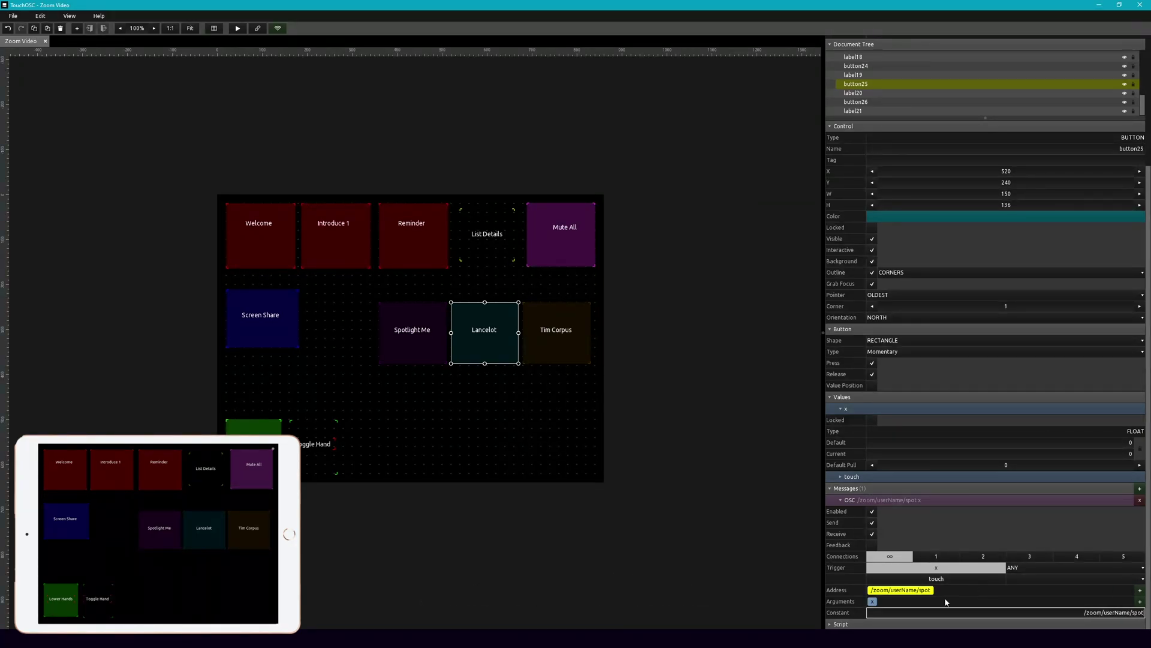
Step: Replace the default x argument with a constant argument holding the first participant's name
{"action": "left_click", "coordinate": [872, 602]}
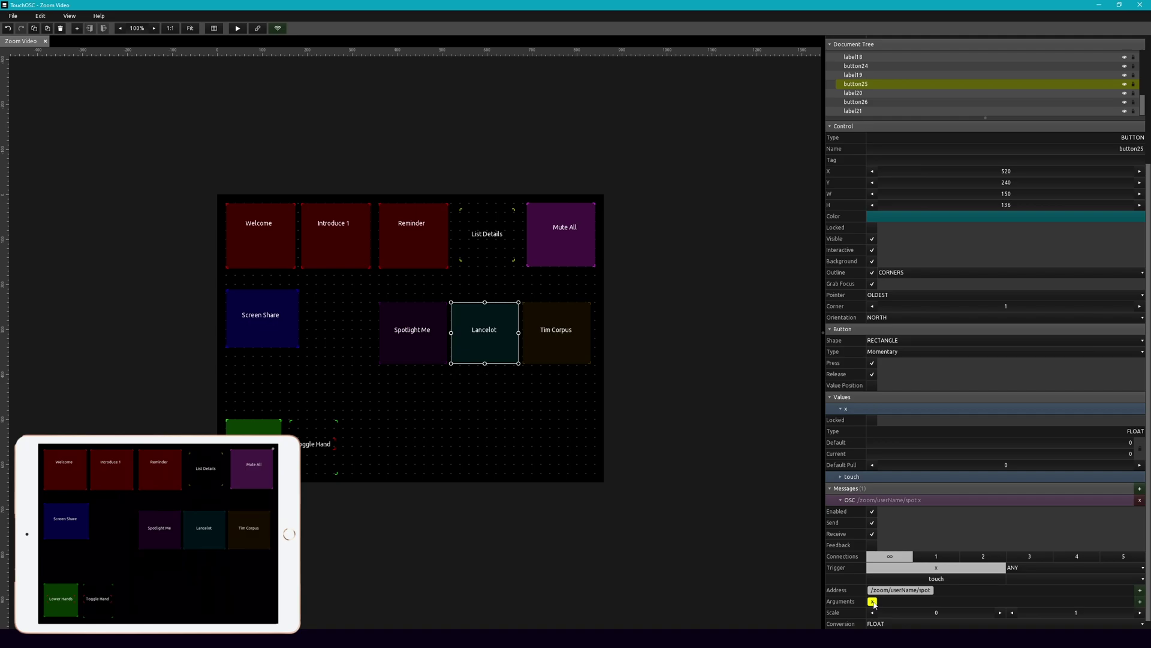
{"action": "key", "text": "Delete"}
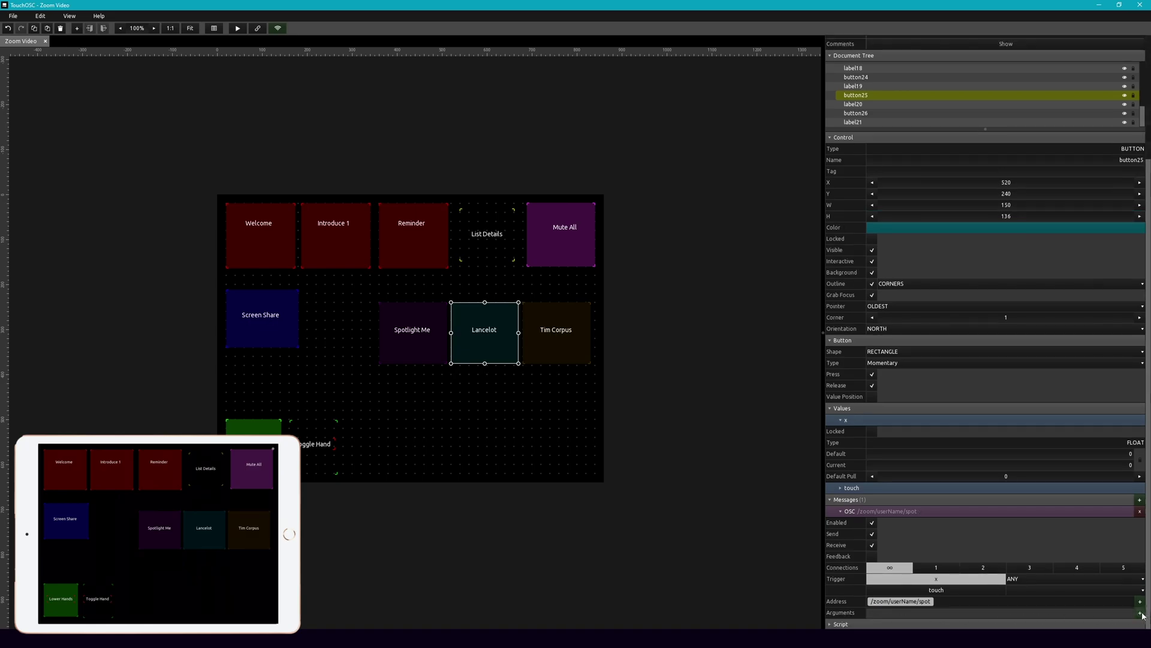
{"action": "left_click", "coordinate": [1139, 612]}
{"action": "left_click", "coordinate": [1115, 556]}
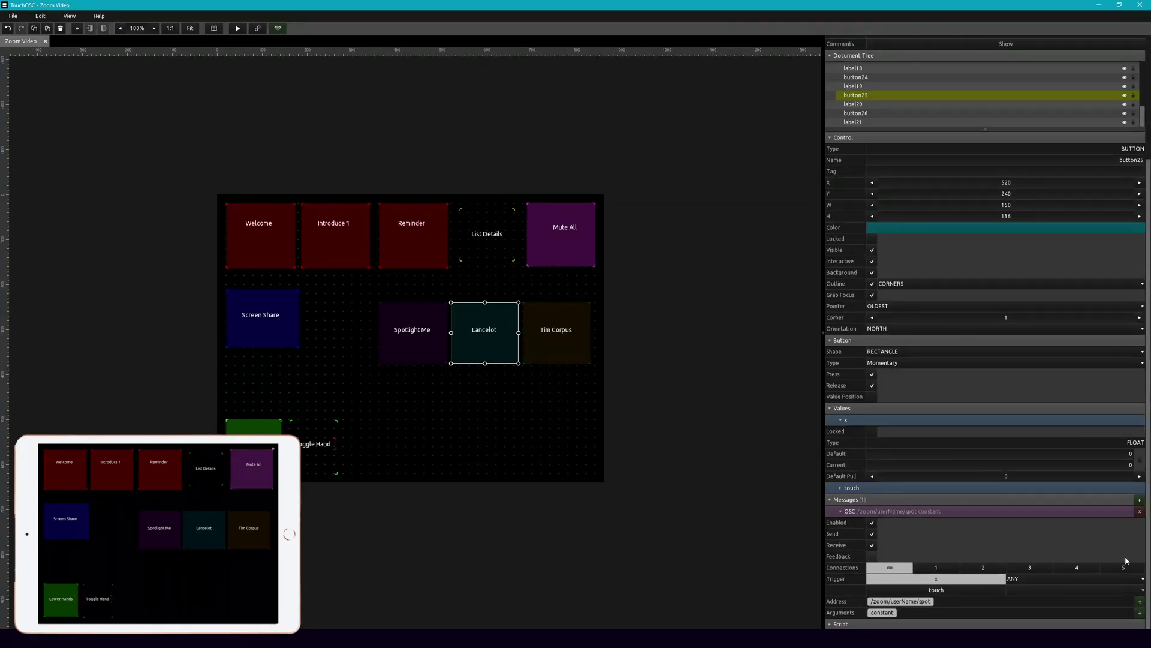
{"action": "left_click", "coordinate": [887, 612]}
{"action": "double_click", "coordinate": [887, 624]}
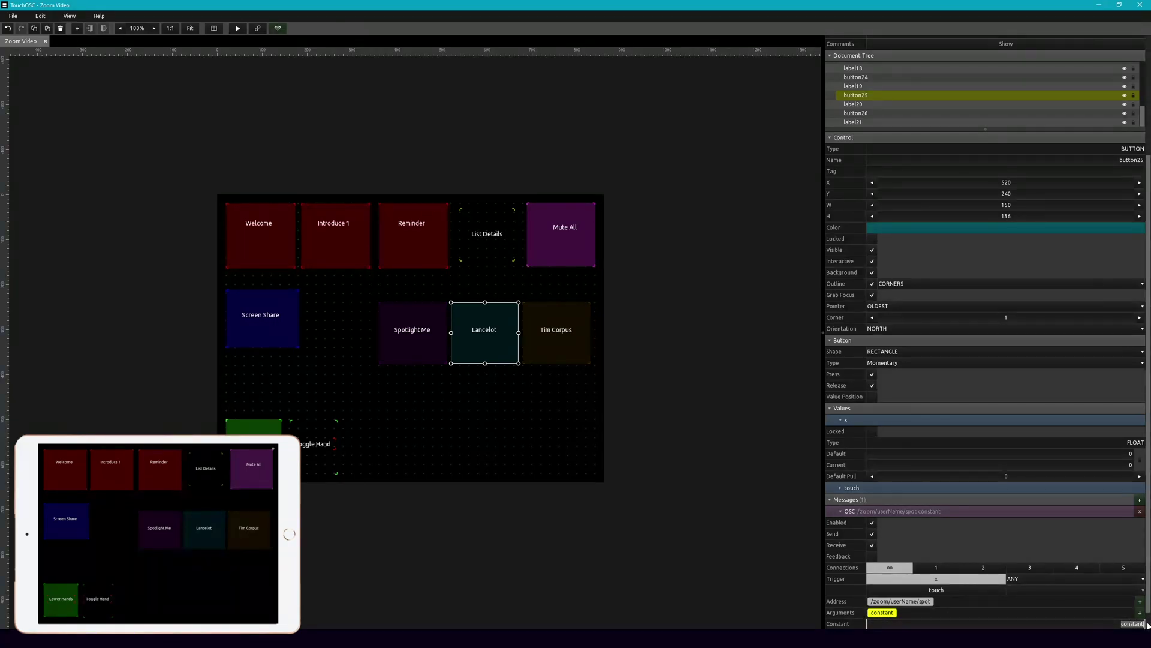
{"action": "type", "text": "Lancelot"}
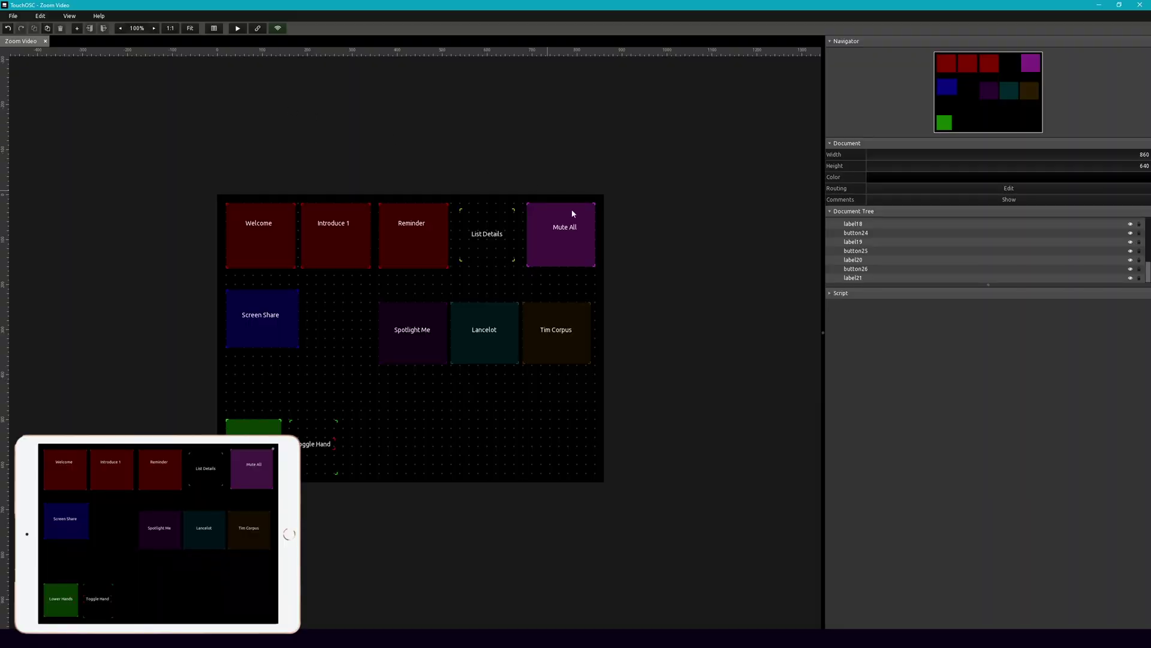
Step: Add an OSC message to the brown button addressed /zoom/userName/spot
{"action": "left_click", "coordinate": [547, 308]}
{"action": "scroll", "coordinate": [927, 525], "scroll_direction": "down", "scroll_amount": 1}
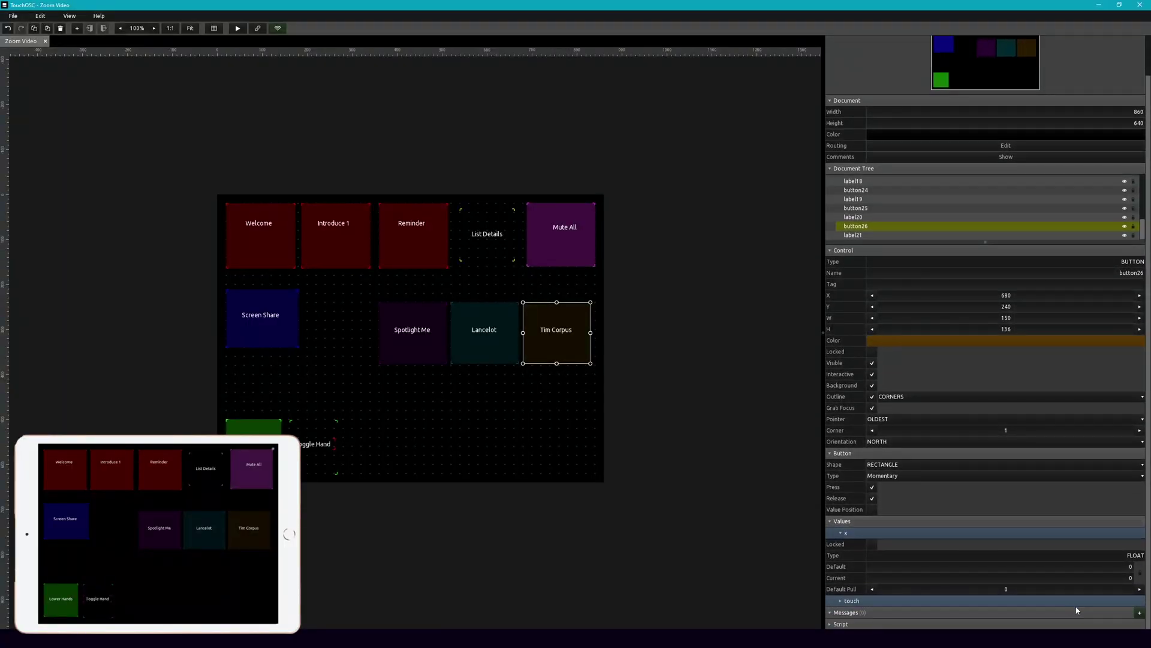
{"action": "left_click", "coordinate": [1139, 613]}
{"action": "left_click", "coordinate": [1100, 586]}
{"action": "scroll", "coordinate": [1100, 586], "scroll_direction": "down", "scroll_amount": 3}
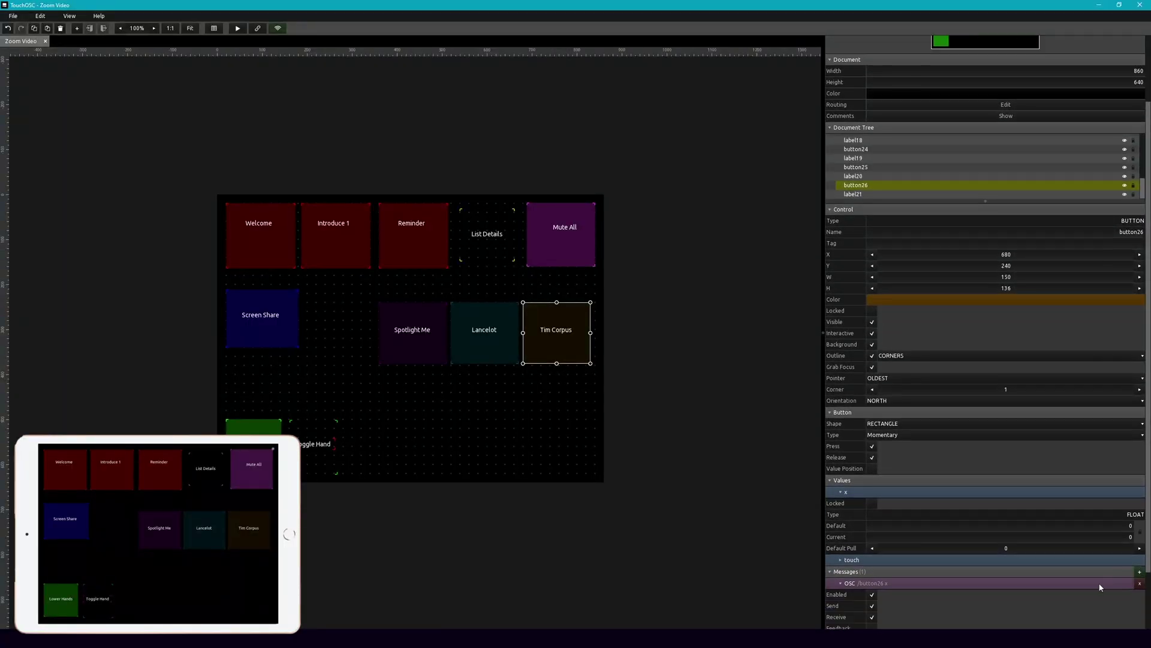
{"action": "left_click", "coordinate": [888, 600]}
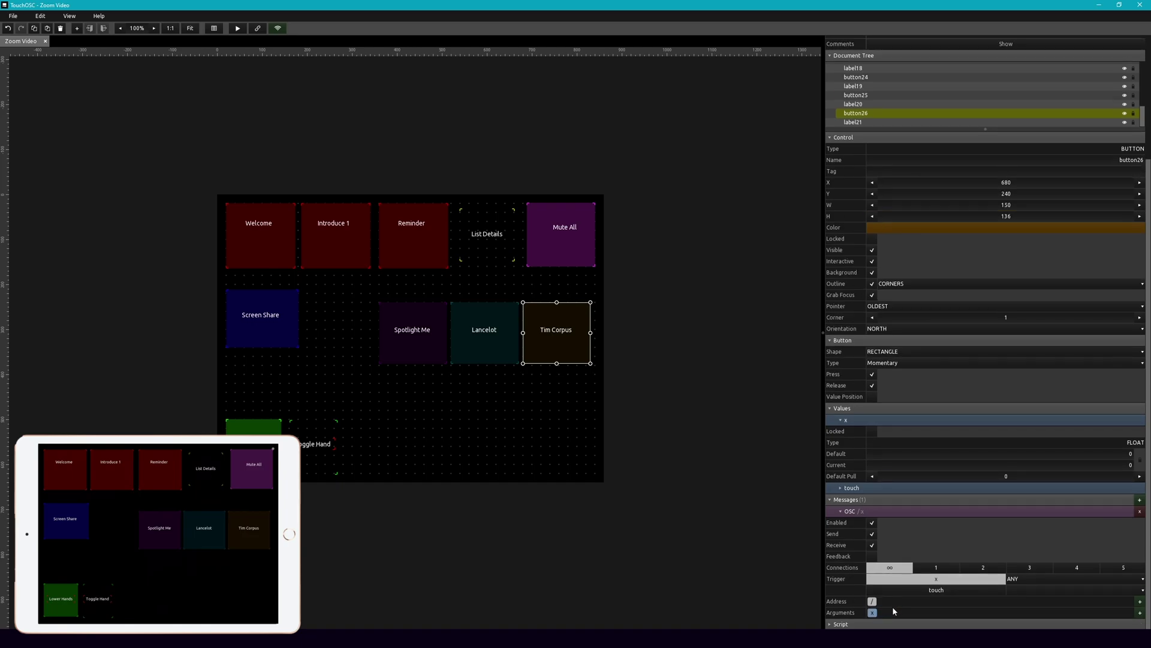
{"action": "left_click", "coordinate": [872, 601]}
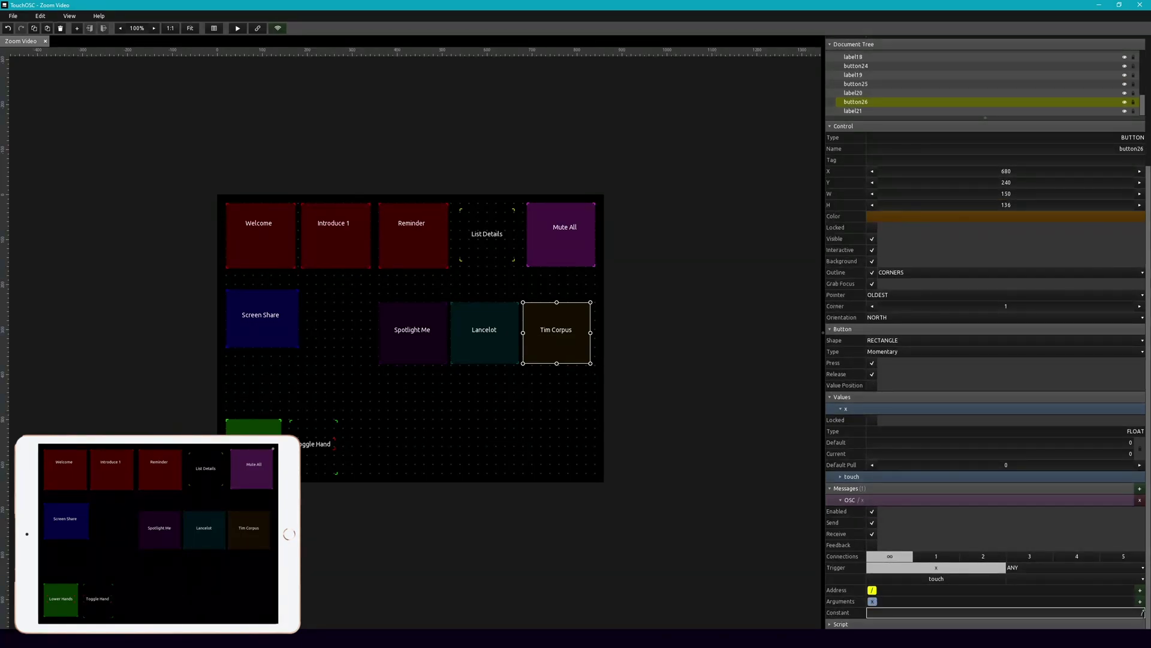
{"action": "type", "text": "/zoom"}
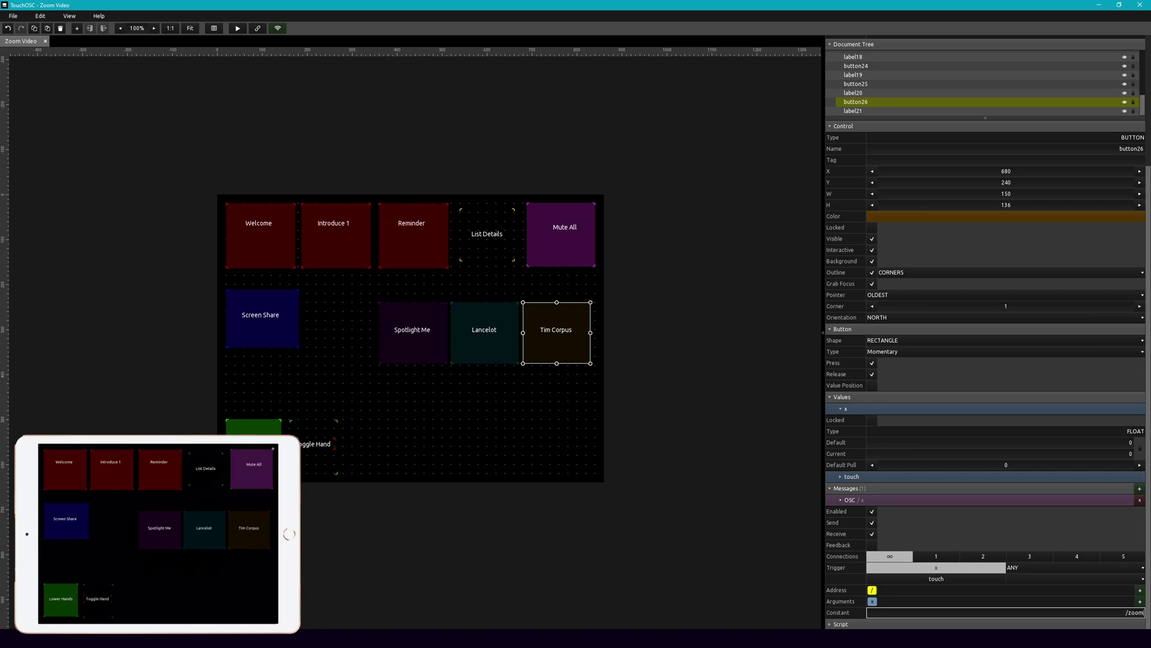
{"action": "type", "text": "/userName/spot"}
{"action": "key", "text": "Return"}
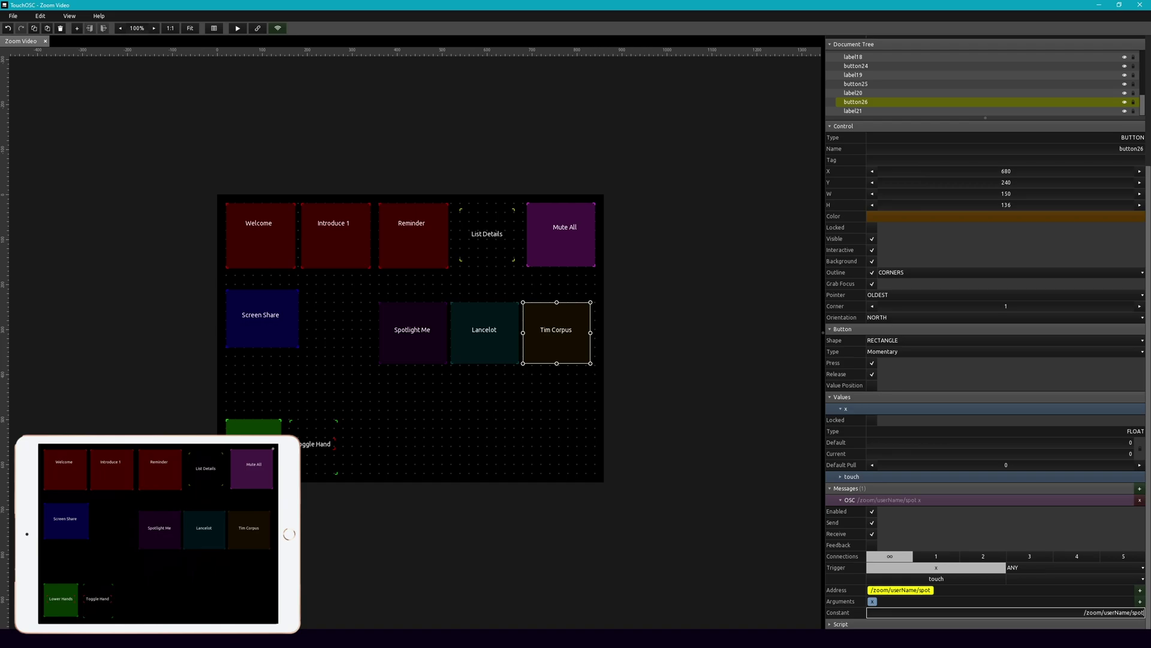
Step: Replace the x argument with a constant argument holding the second participant's name
{"action": "left_click", "coordinate": [872, 601]}
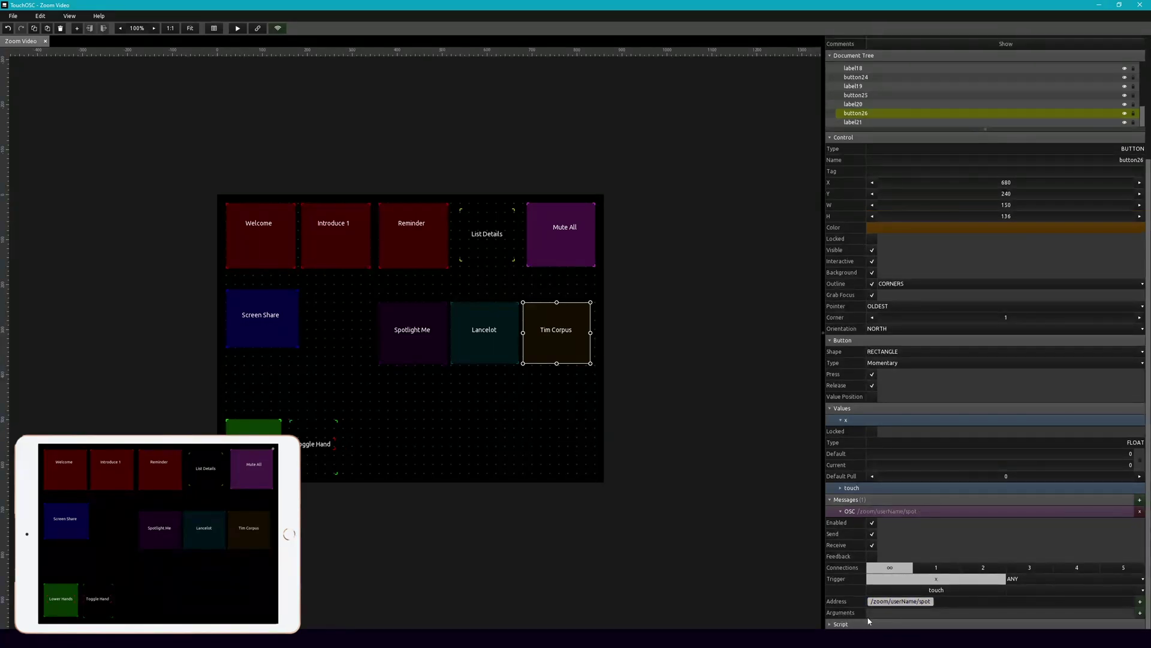
{"action": "left_click", "coordinate": [1140, 612]}
{"action": "left_click", "coordinate": [1118, 558]}
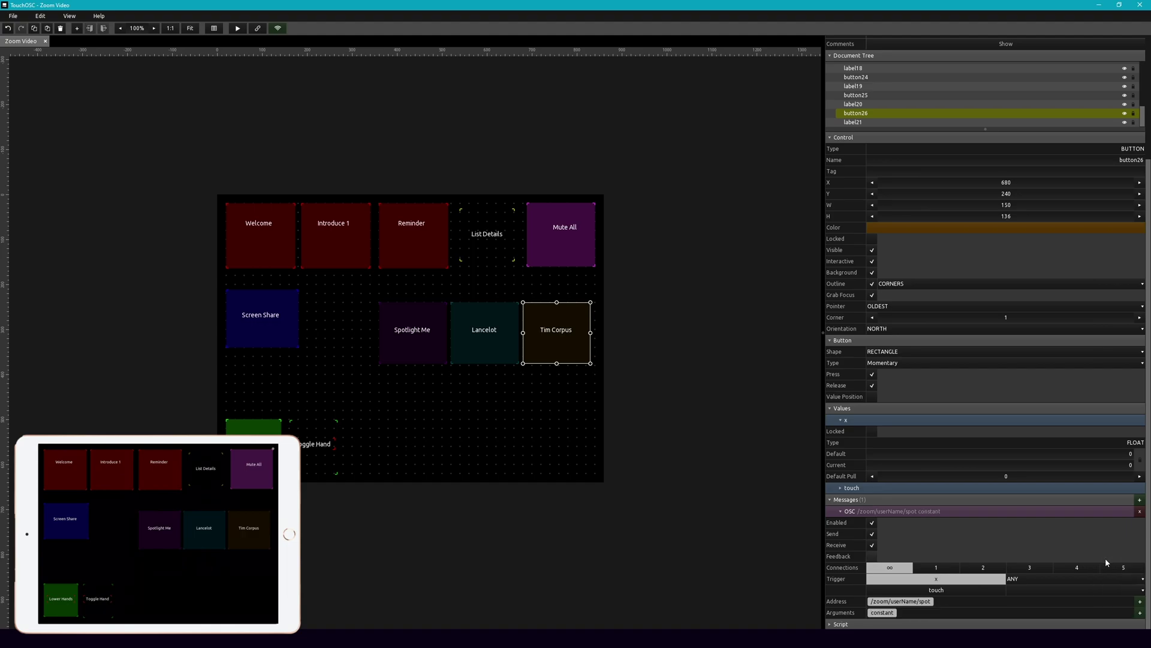
{"action": "left_click", "coordinate": [882, 613]}
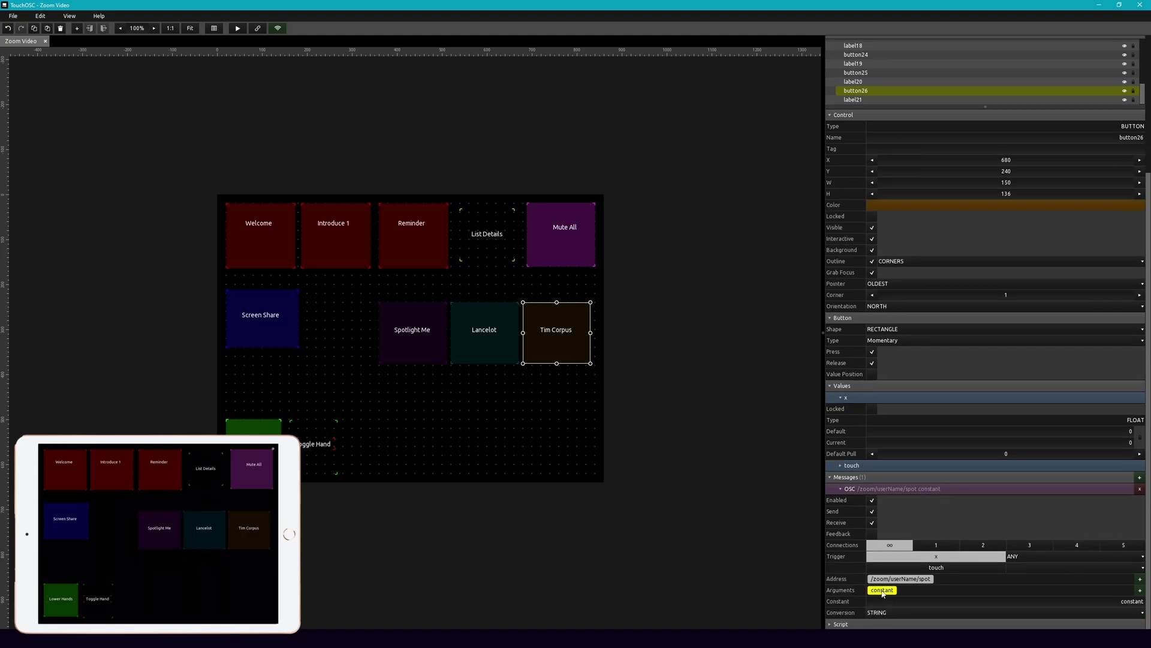
{"action": "left_click", "coordinate": [1131, 601]}
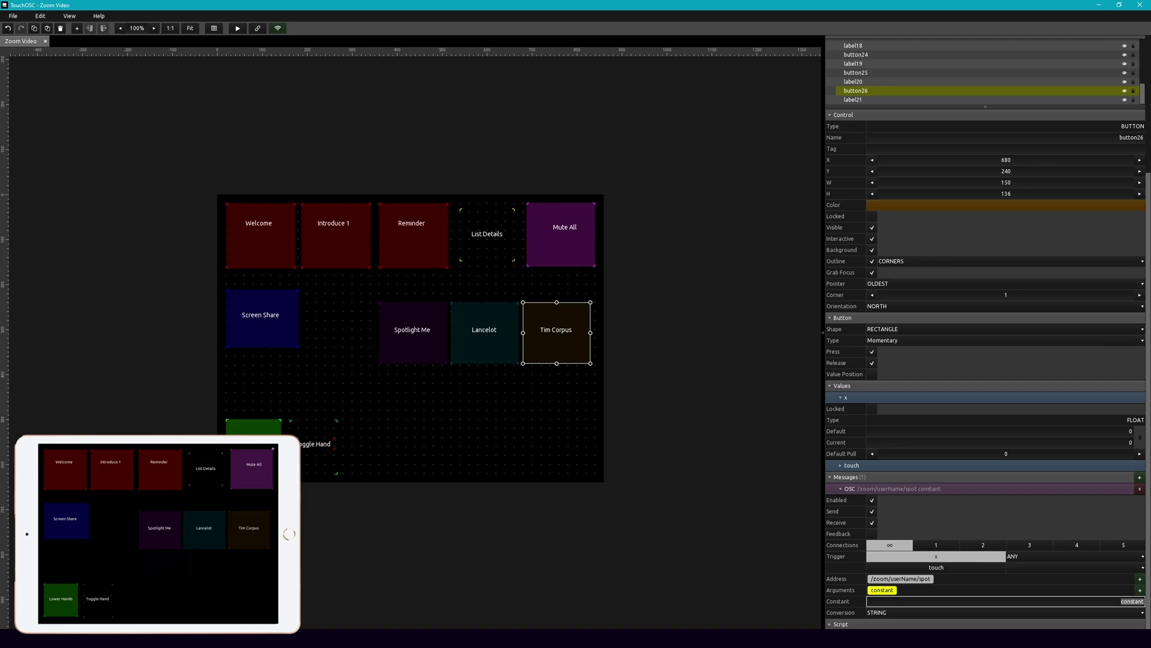
{"action": "key", "text": "Return"}
{"action": "left_click", "coordinate": [744, 505]}
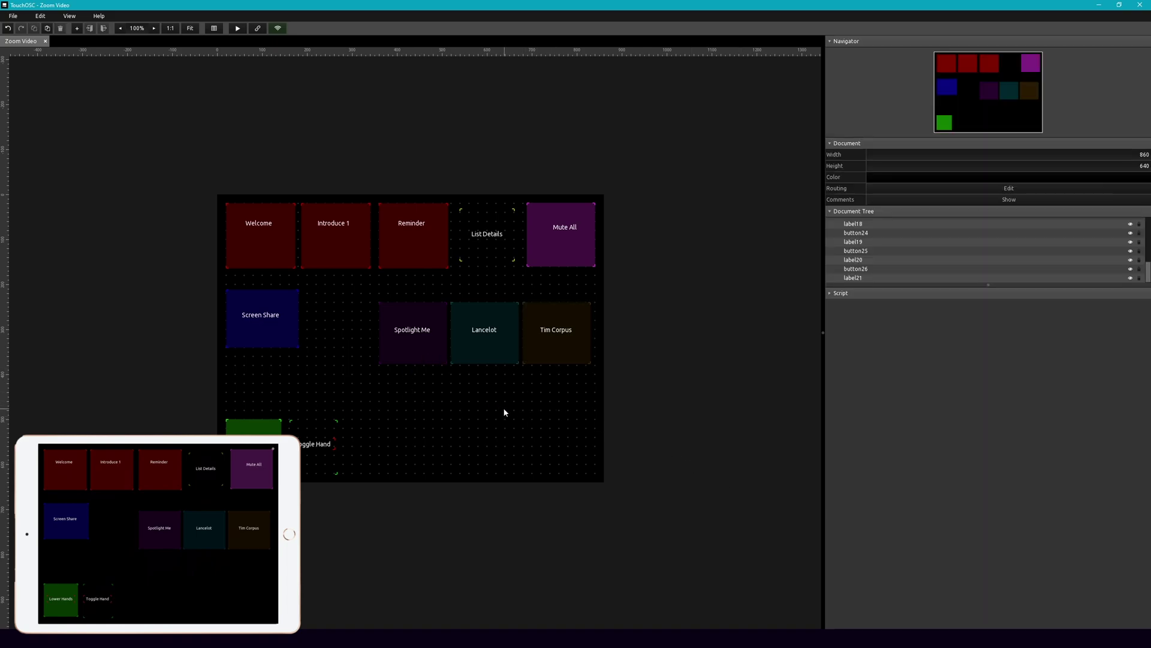
Step: Create a background-less outlined button of 142 by 114 below the middle row
{"action": "right_click", "coordinate": [414, 384]}
{"action": "left_click", "coordinate": [442, 406]}
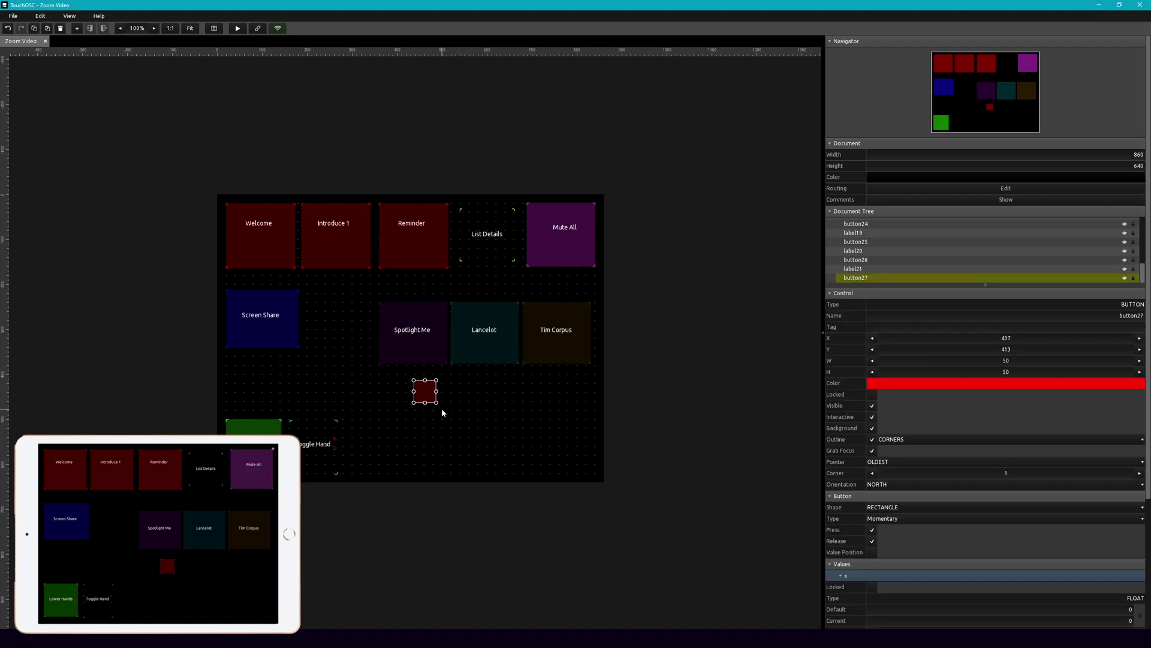
{"action": "left_click", "coordinate": [872, 428]}
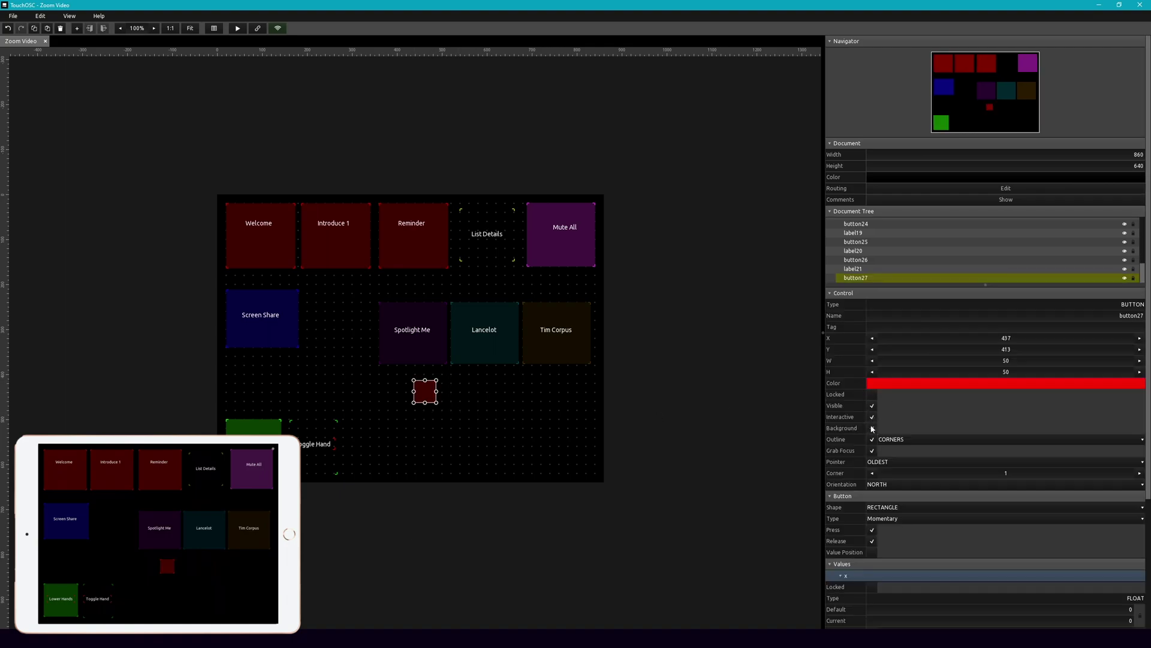
{"action": "left_click_drag", "start_coordinate": [437, 403], "coordinate": [475, 433]}
Step: Place a label on the outlined button reading 'Unpotlight'
{"action": "right_click", "coordinate": [503, 408]}
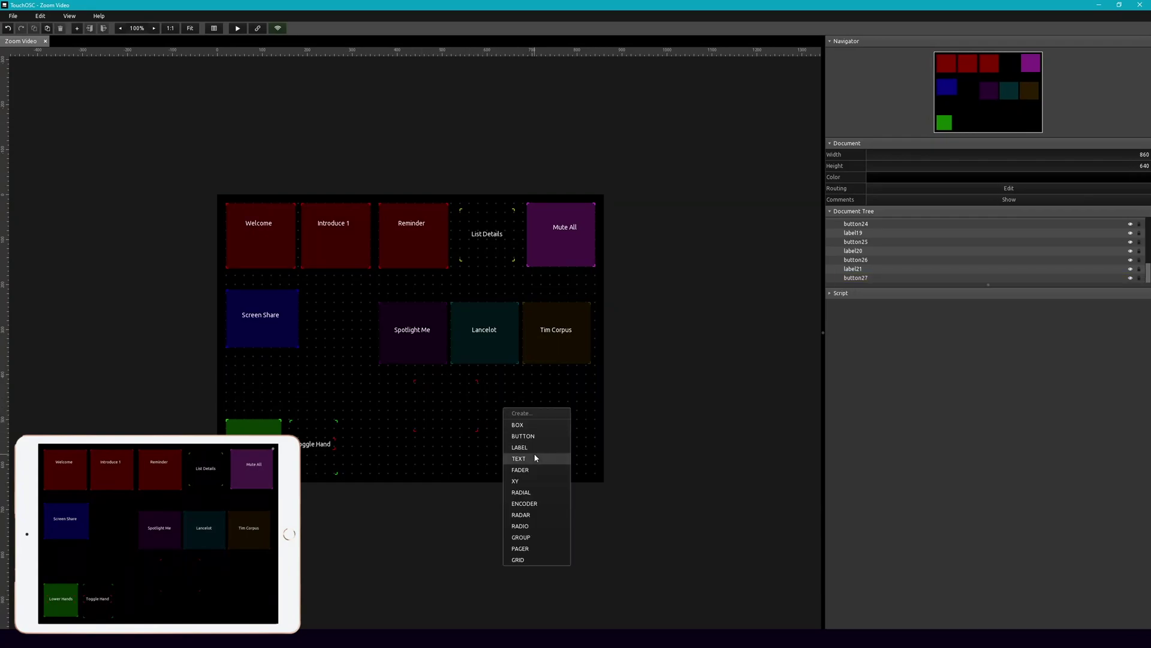
{"action": "left_click", "coordinate": [524, 446]}
{"action": "left_click_drag", "start_coordinate": [524, 416], "coordinate": [480, 408]}
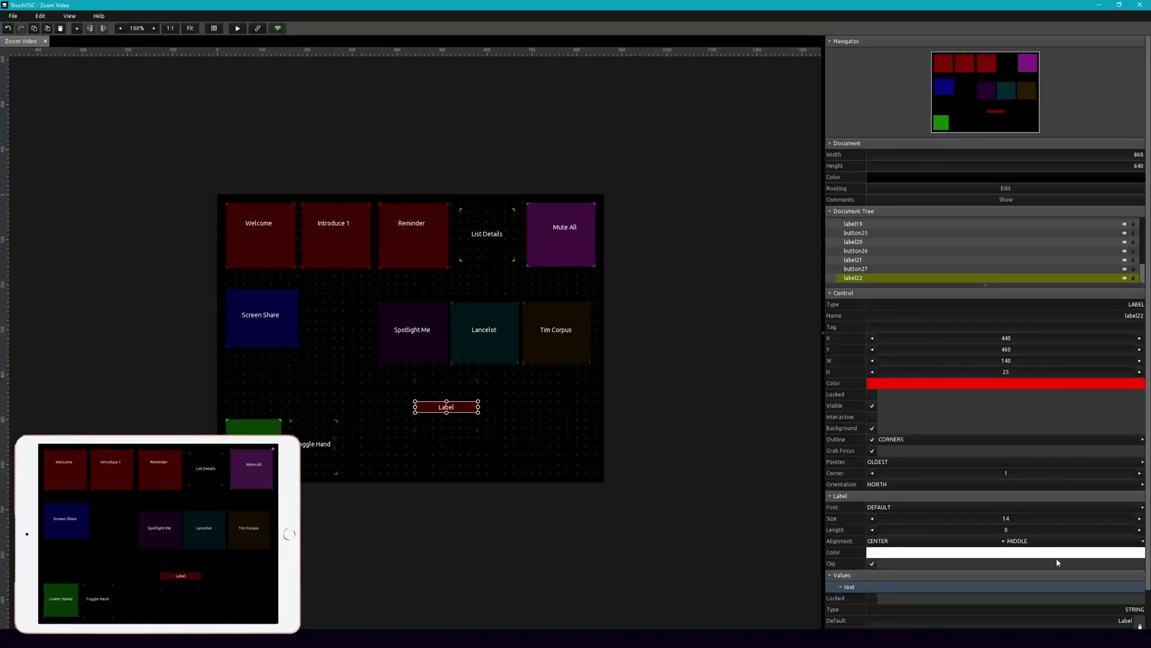
{"action": "scroll", "coordinate": [1053, 561], "scroll_direction": "down", "scroll_amount": 2}
{"action": "left_click", "coordinate": [1096, 579]}
{"action": "left_click_drag", "start_coordinate": [1096, 579], "coordinate": [1149, 585]}
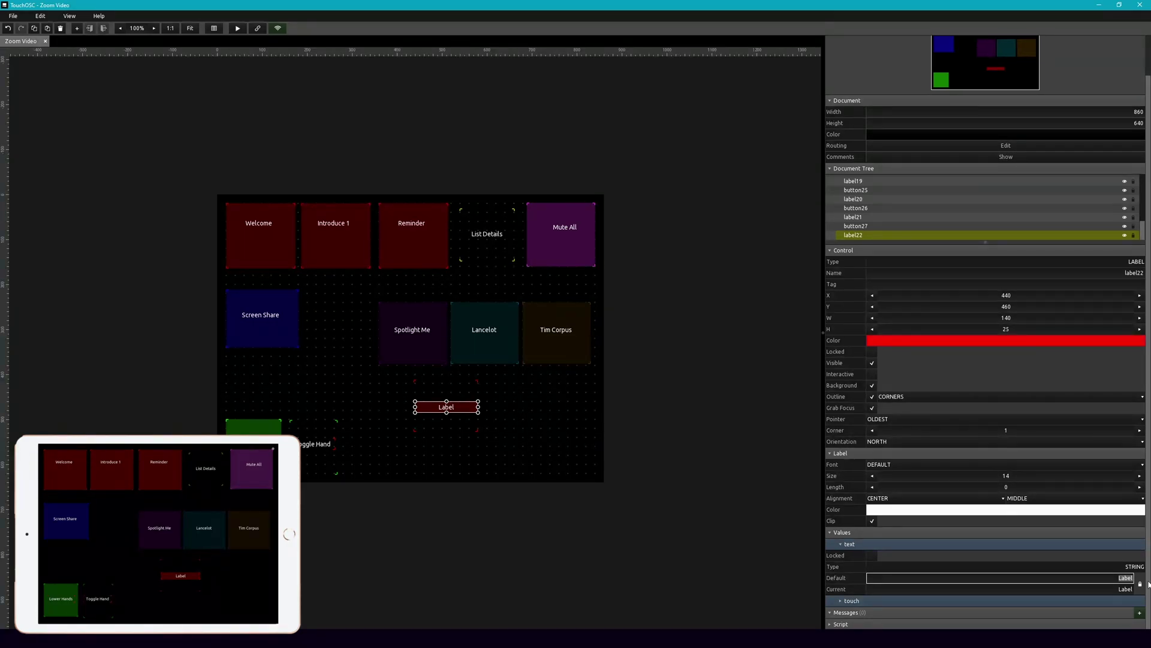
{"action": "type", "text": "Unpotlight"}
{"action": "key", "text": "Return"}
{"action": "left_click", "coordinate": [495, 394]}
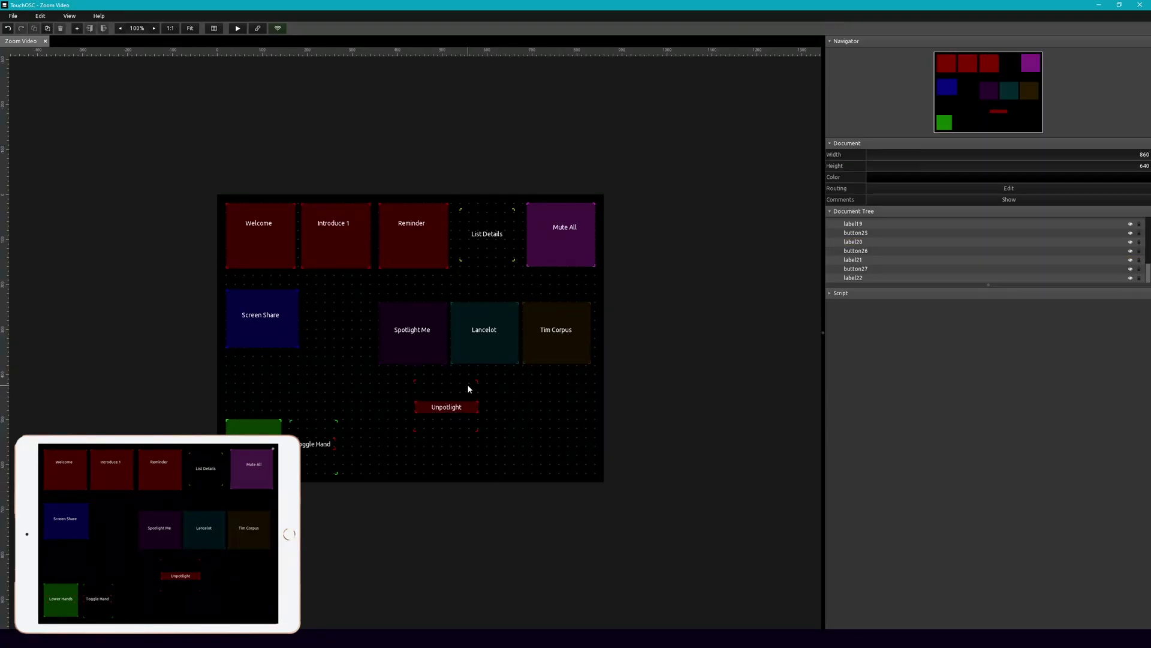
{"action": "left_click", "coordinate": [473, 391]}
{"action": "scroll", "coordinate": [952, 547], "scroll_direction": "down", "scroll_amount": 3}
Step: Delete the extra message, set the OSC address to /zoom/me/unSpot, and clear the label background
{"action": "left_click", "coordinate": [1140, 511]}
{"action": "left_click", "coordinate": [1117, 522]}
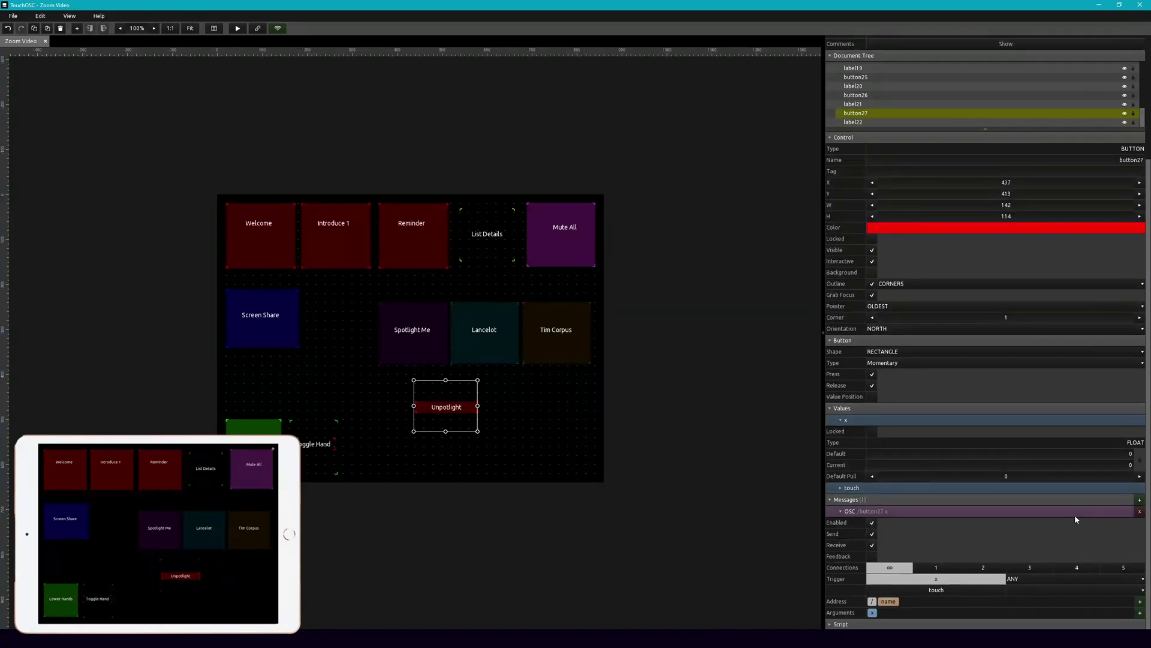
{"action": "left_click", "coordinate": [1075, 514]}
{"action": "left_click", "coordinate": [929, 614]}
{"action": "left_click", "coordinate": [888, 590]}
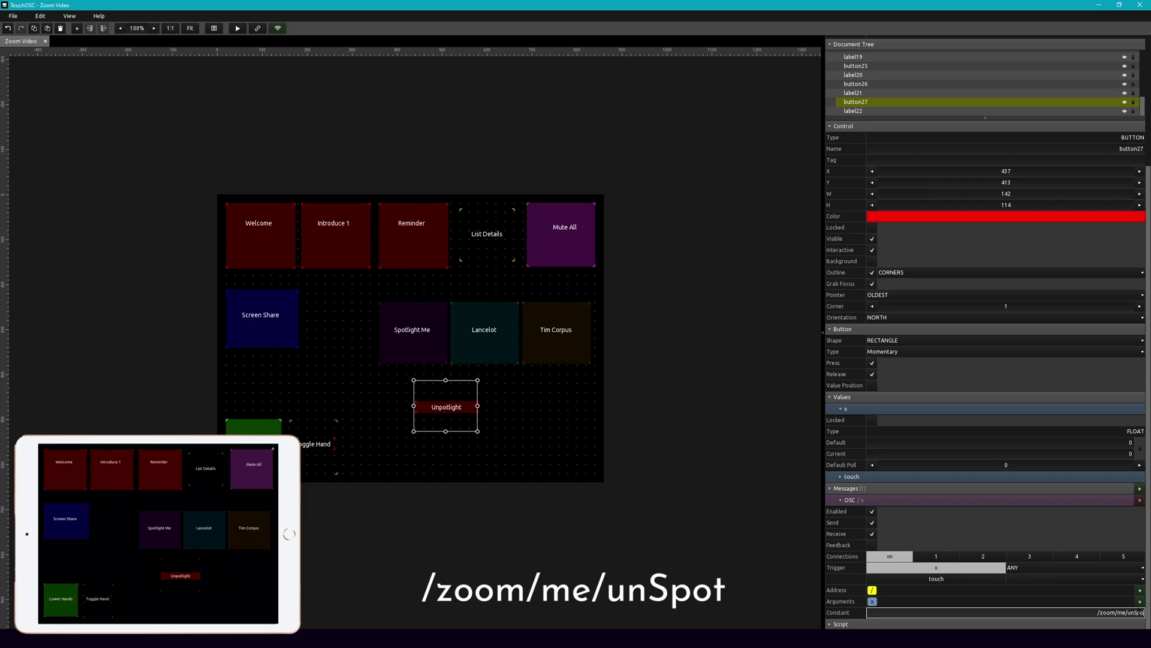
{"action": "type", "text": "t"}
{"action": "key", "text": "Return"}
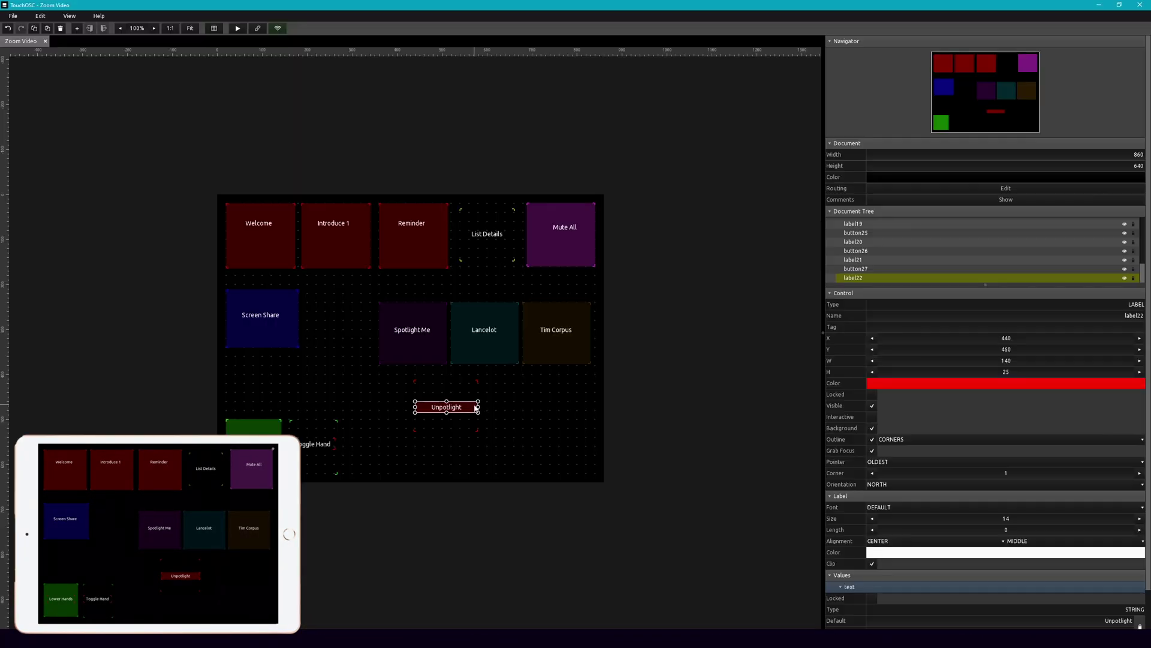
{"action": "left_click", "coordinate": [873, 427]}
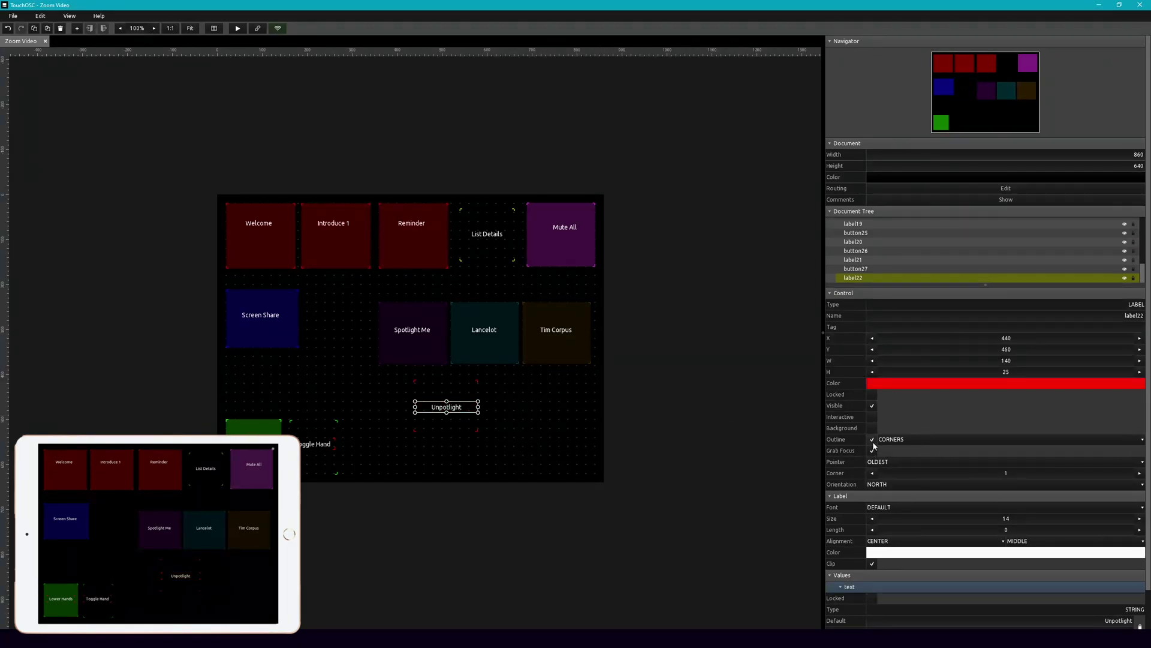
{"action": "left_click", "coordinate": [499, 406]}
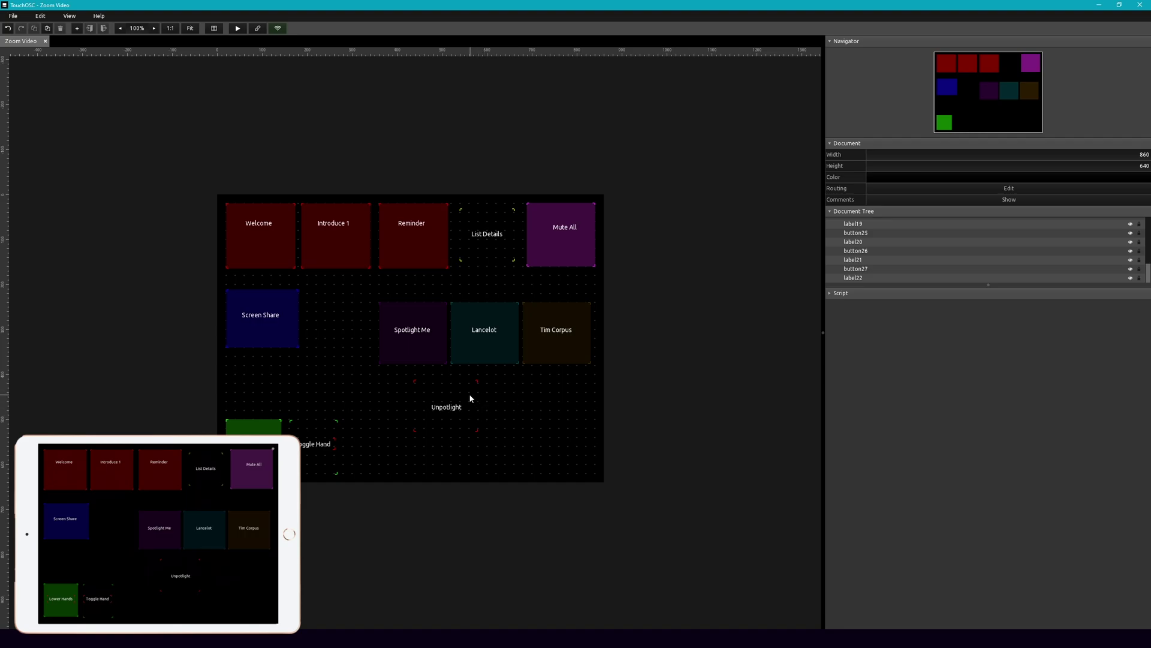
Step: Add a new pink button to the right of Unpotlight
{"action": "right_click", "coordinate": [513, 390]}
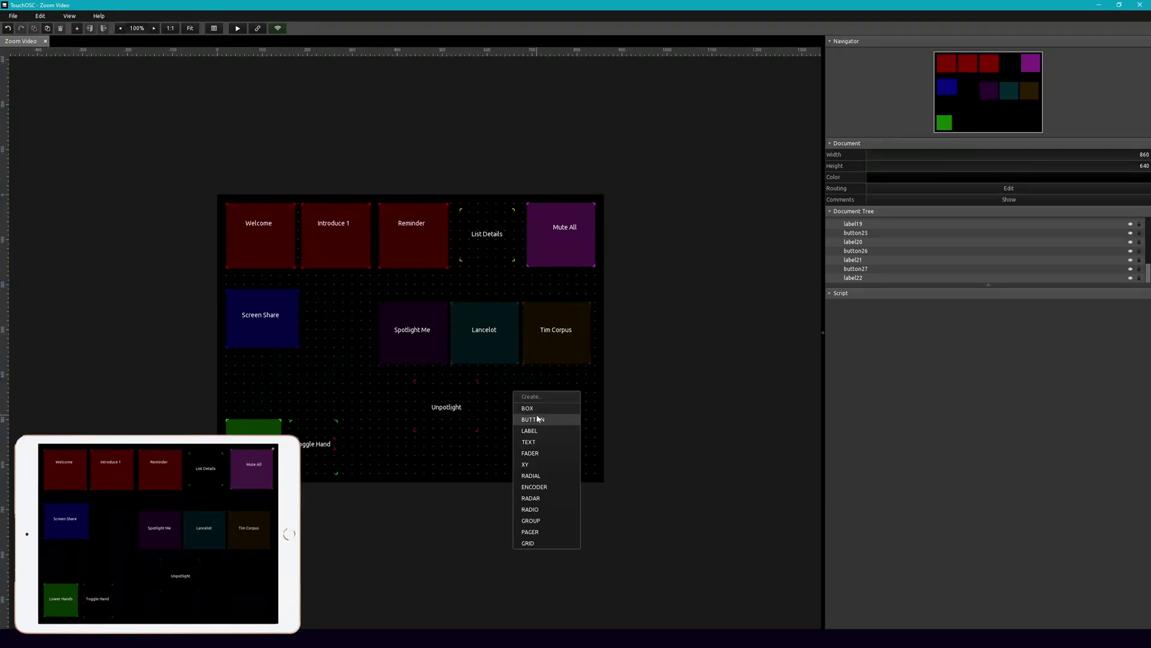
{"action": "left_click", "coordinate": [536, 420]}
{"action": "mouse_move", "coordinate": [535, 413]}
{"action": "left_mouse_down"}
{"action": "mouse_move", "coordinate": [585, 445]}
{"action": "mouse_move", "coordinate": [542, 415]}
{"action": "left_mouse_up"}
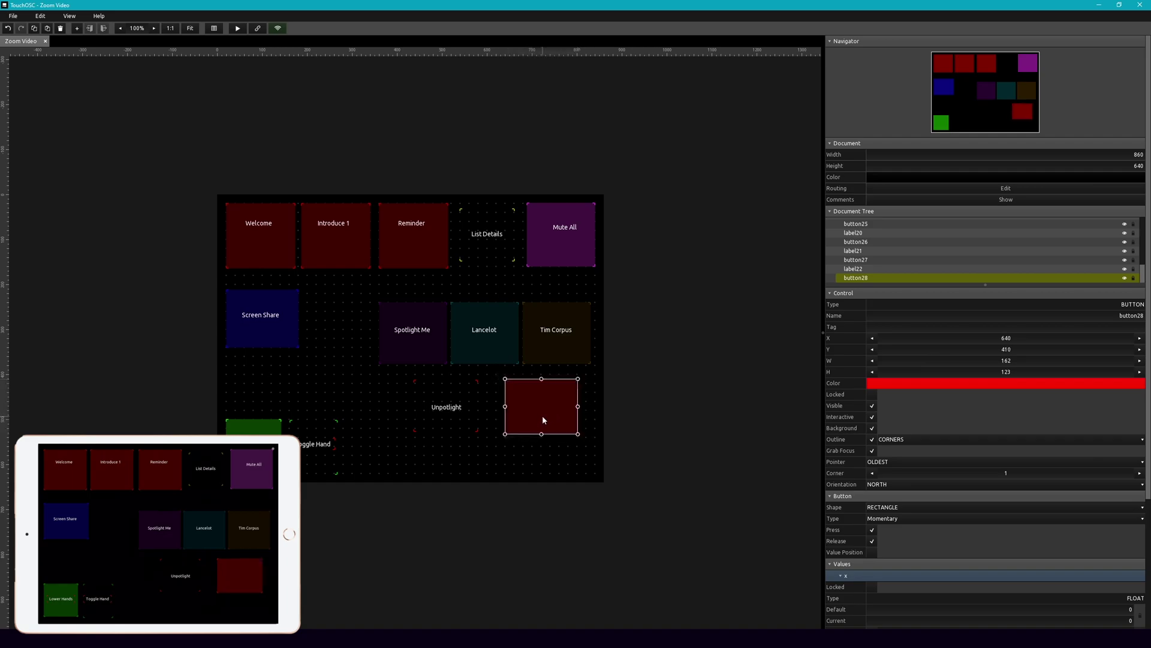
{"action": "left_click", "coordinate": [903, 382]}
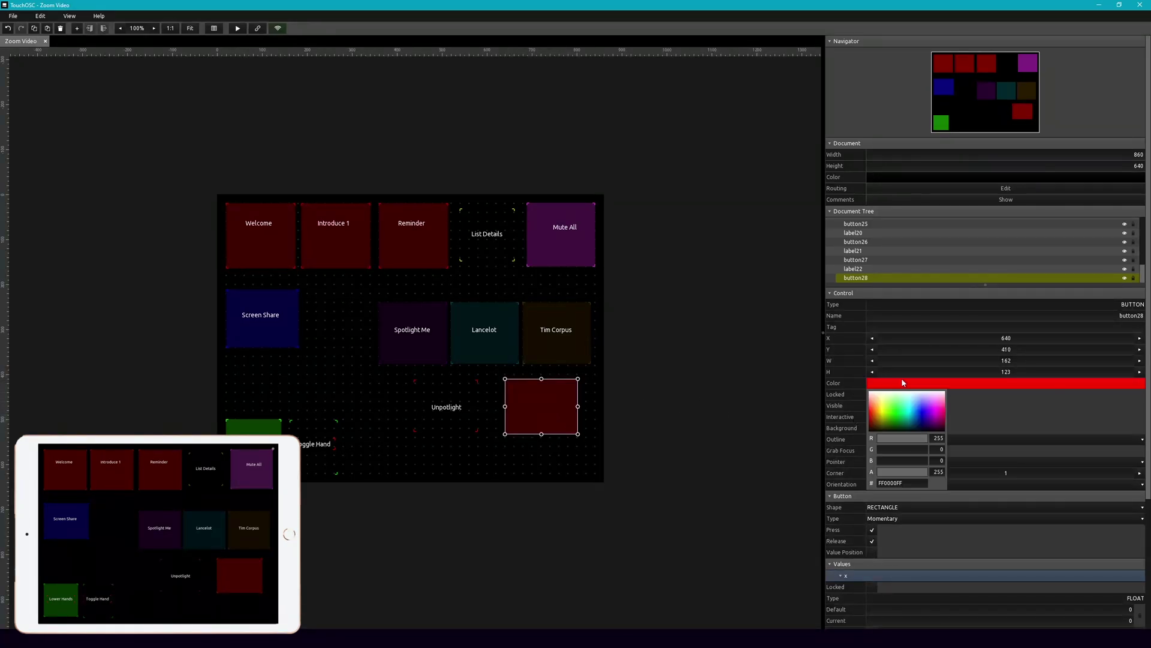
{"action": "left_click_drag", "start_coordinate": [921, 408], "coordinate": [936, 396]}
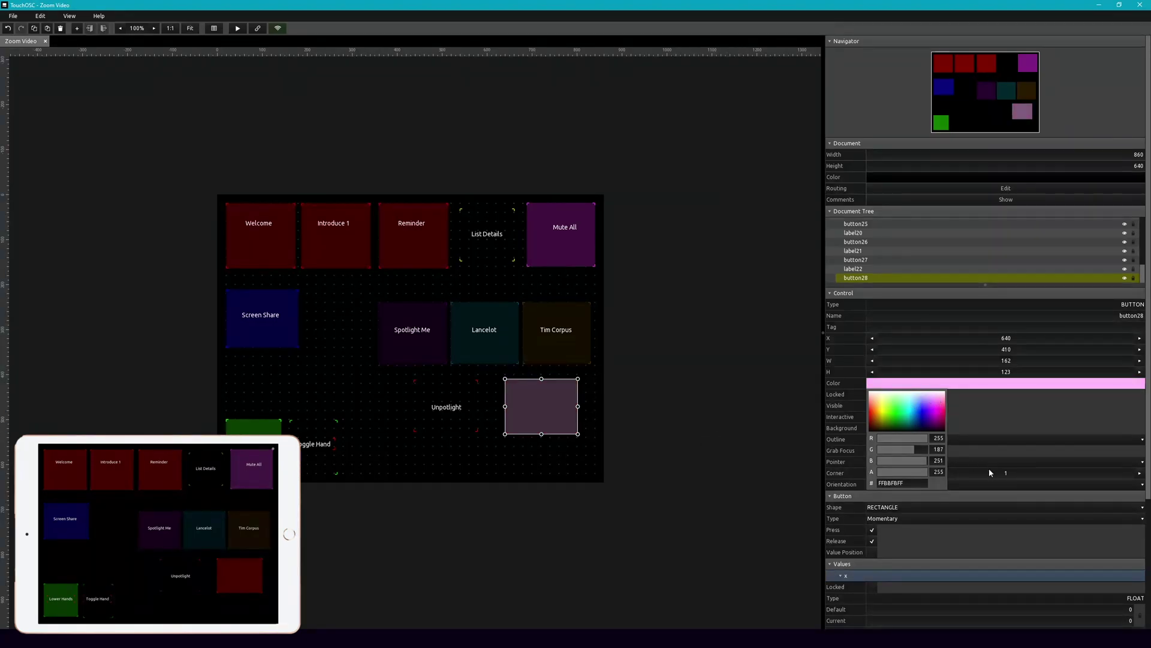
{"action": "left_click", "coordinate": [669, 455]}
{"action": "left_click", "coordinate": [509, 457]}
Step: Place a transparent label reading 'Gallery View' inside the pink button
{"action": "right_click", "coordinate": [513, 456]}
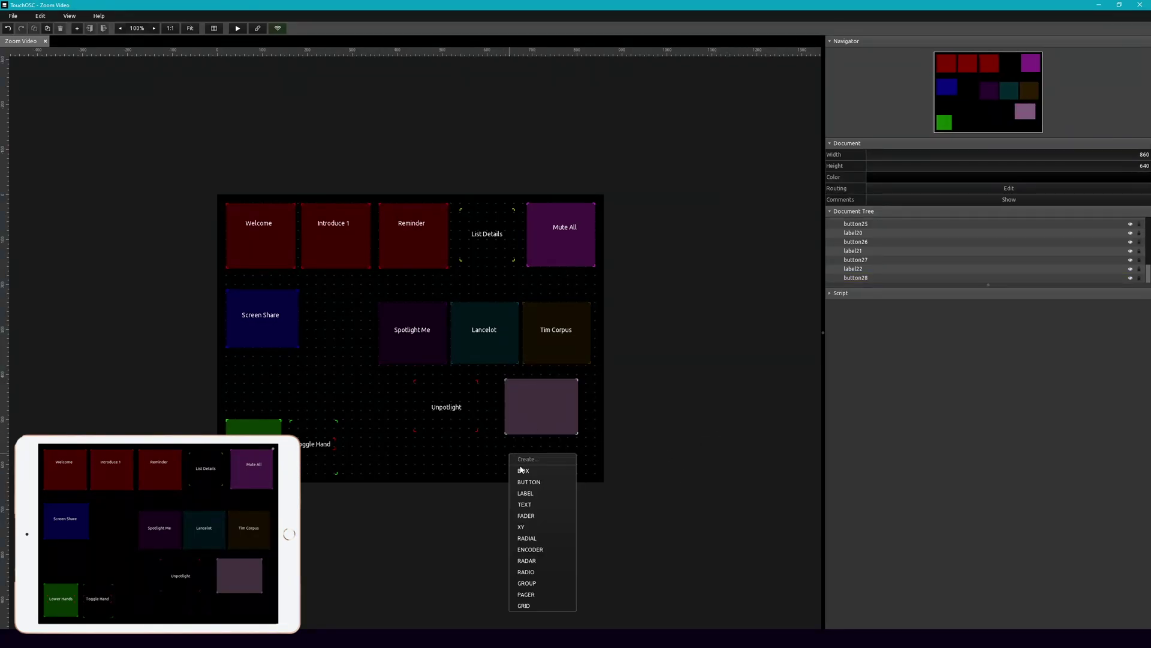
{"action": "left_click", "coordinate": [525, 493]}
{"action": "left_click_drag", "start_coordinate": [528, 459], "coordinate": [572, 407]}
{"action": "left_click", "coordinate": [872, 428]}
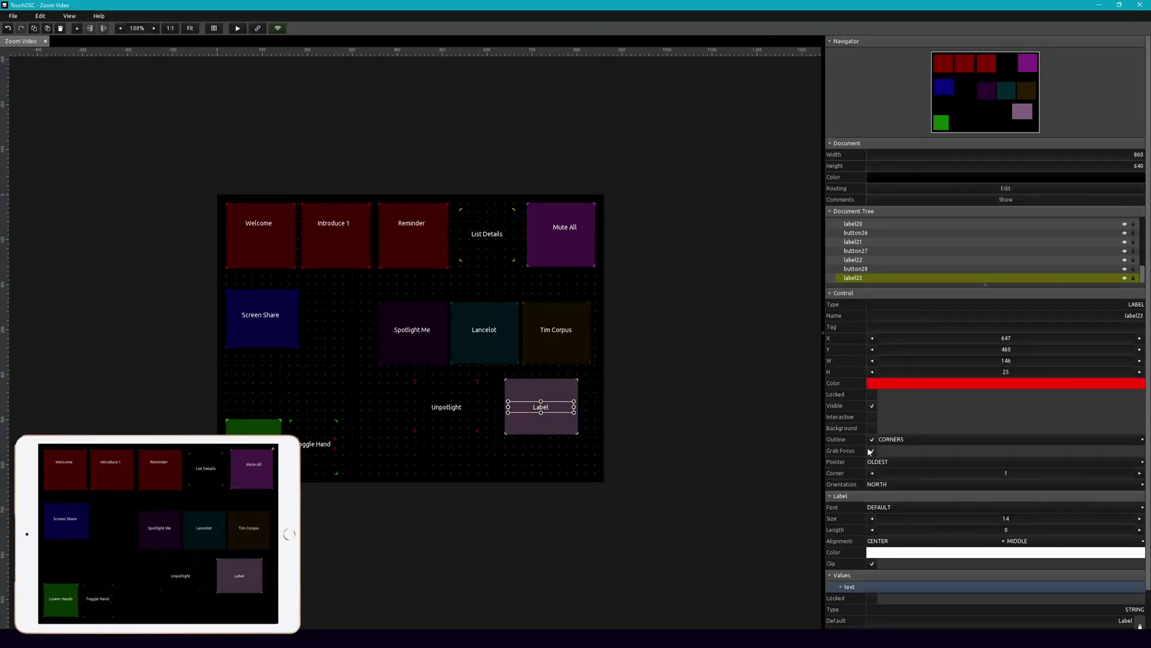
{"action": "scroll", "coordinate": [1001, 612], "scroll_direction": "down", "scroll_amount": 1}
{"action": "double_click", "coordinate": [1128, 578]}
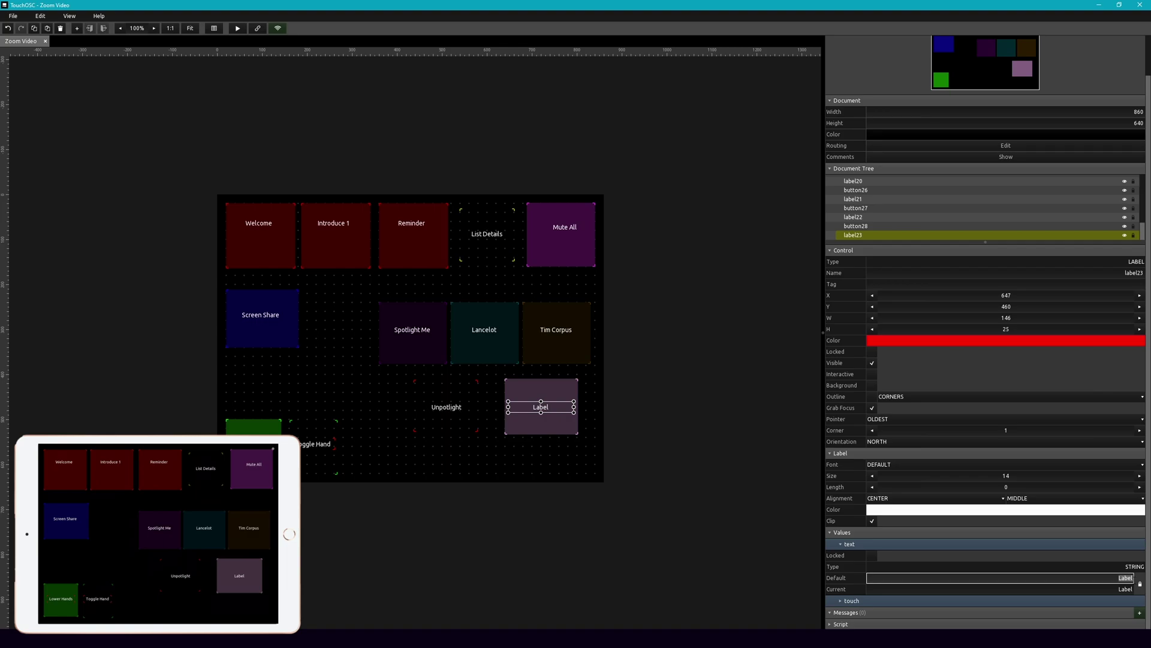
{"action": "type", "text": "Gallery View"}
{"action": "key", "text": "Return"}
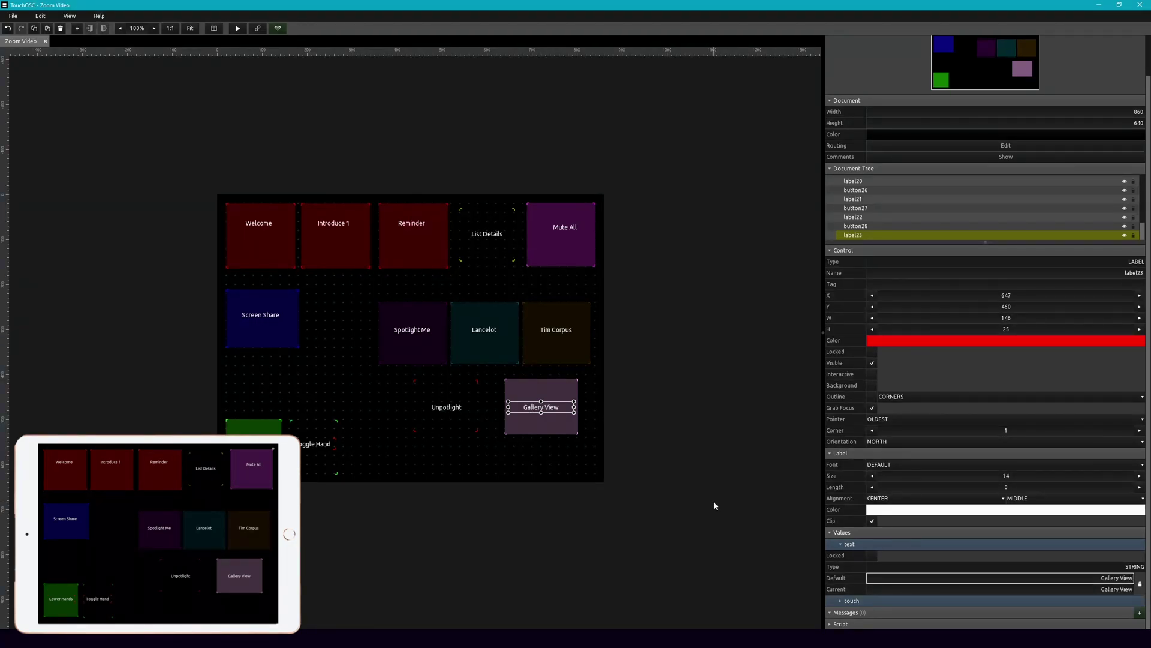
{"action": "left_click", "coordinate": [578, 408]}
{"action": "left_click", "coordinate": [567, 429]}
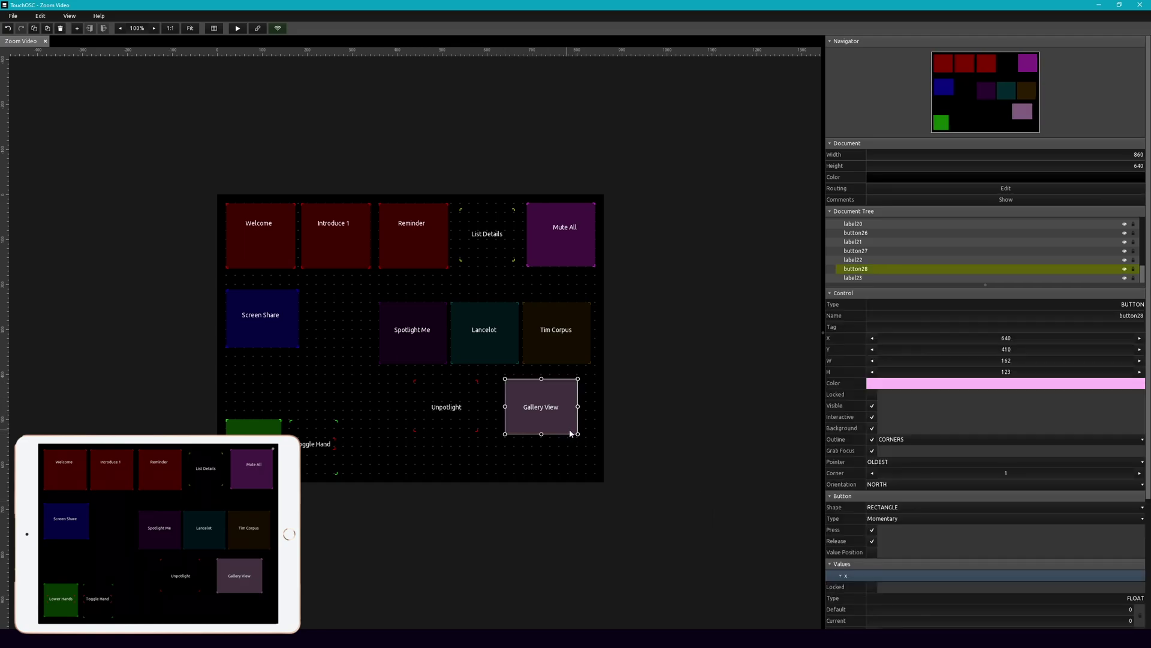
Step: Replace button28's MIDI message with the constant OSC address /zoom/me/setGalleryView
{"action": "scroll", "coordinate": [929, 524], "scroll_direction": "down", "scroll_amount": 5}
{"action": "left_click", "coordinate": [1140, 500]}
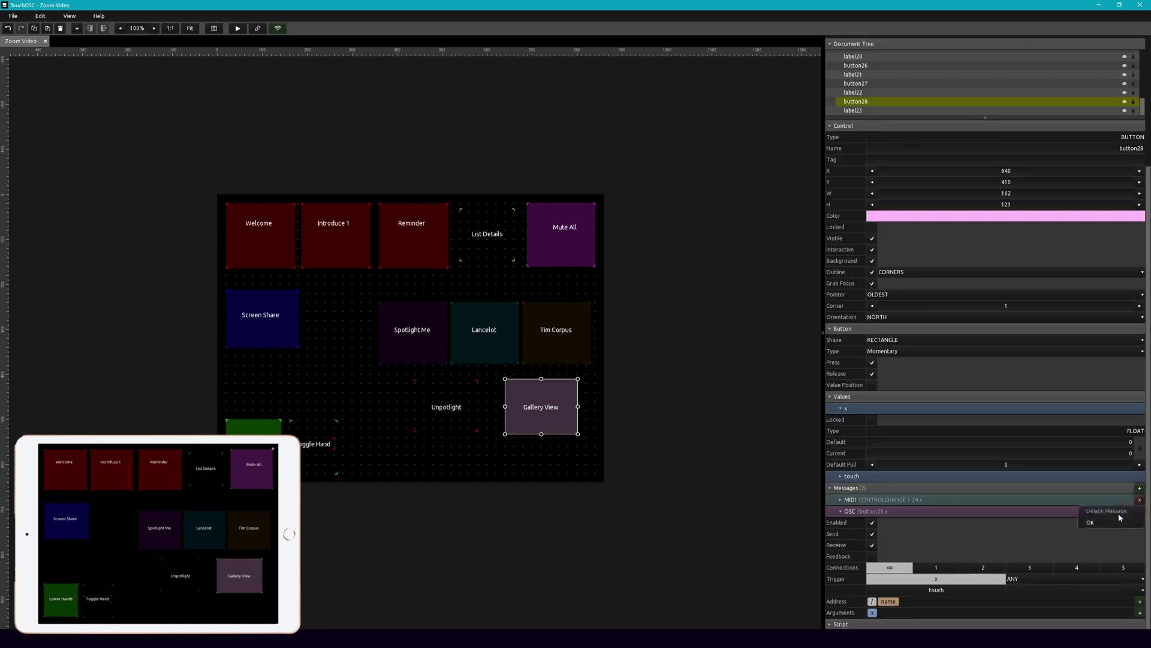
{"action": "left_click", "coordinate": [890, 601]}
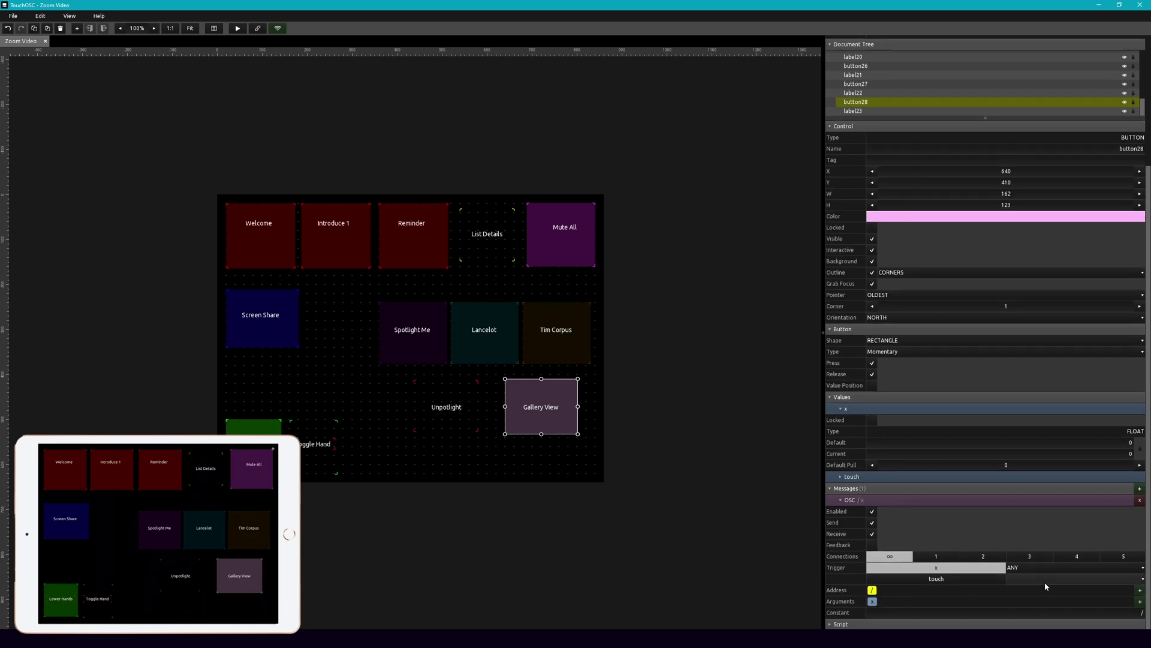
{"action": "left_click", "coordinate": [1006, 612]}
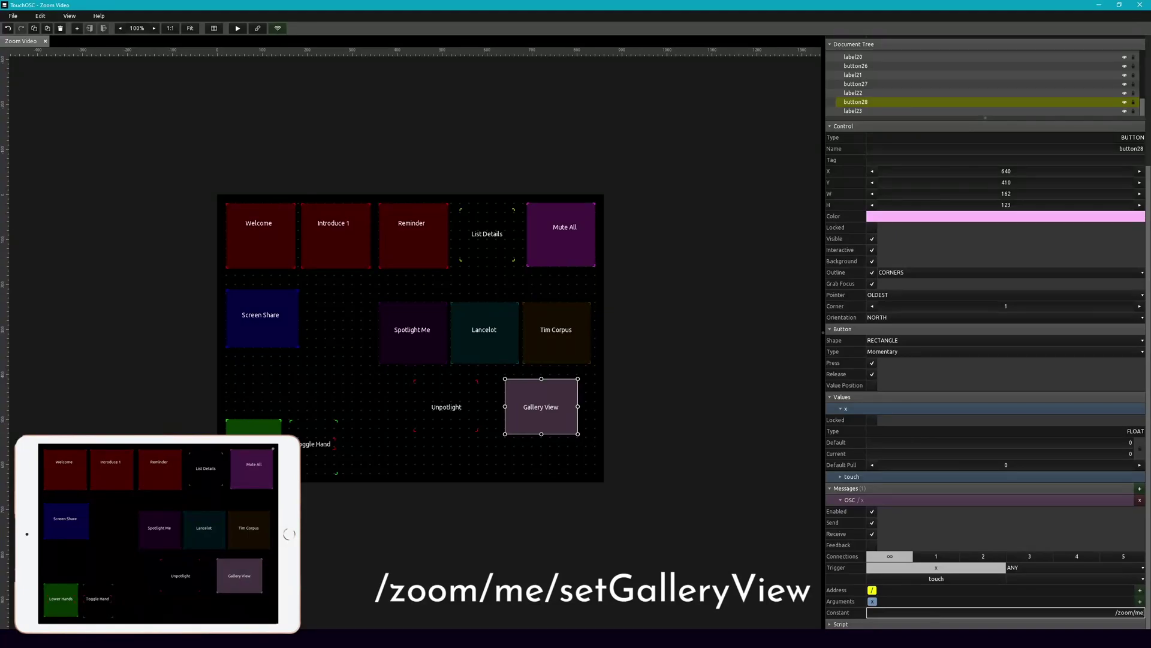
{"action": "type", "text": "zoom/me/setGalleryView"}
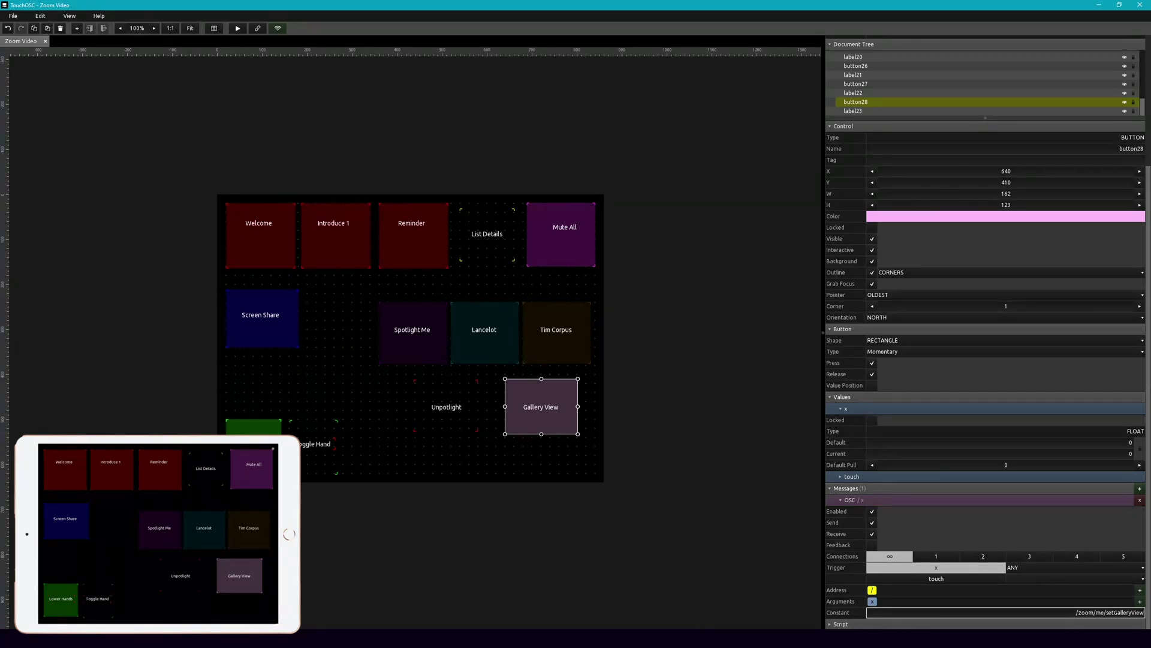
{"action": "type", "text": "/zoom/me/setGalleryView"}
{"action": "key", "text": "Return"}
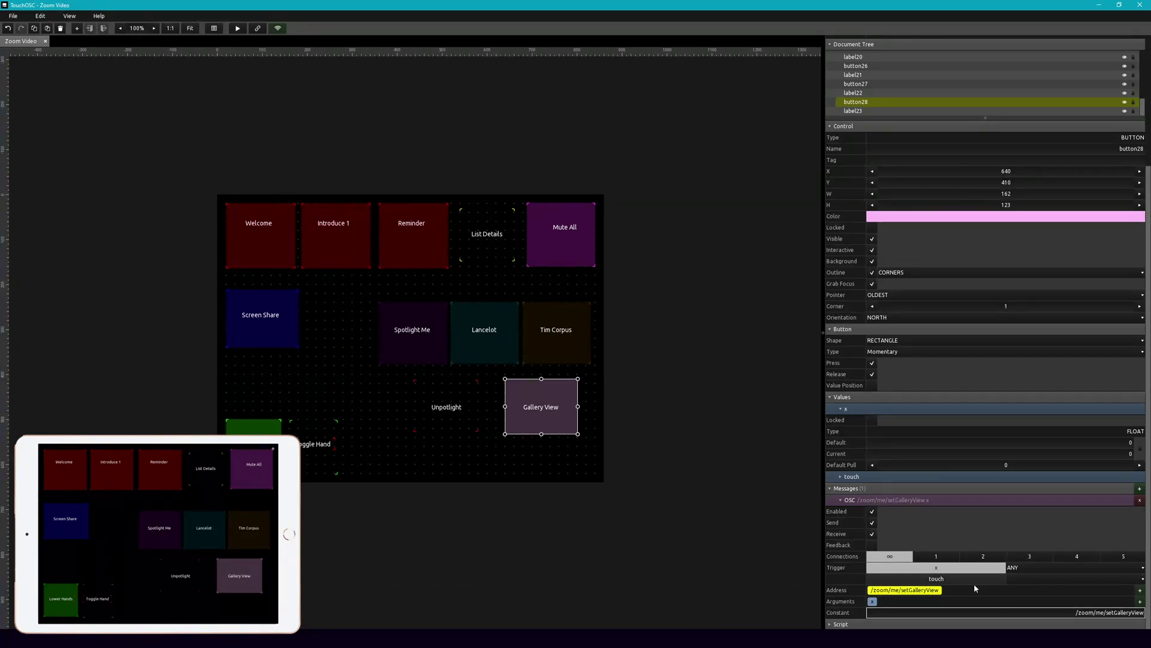
{"action": "left_click", "coordinate": [620, 430]}
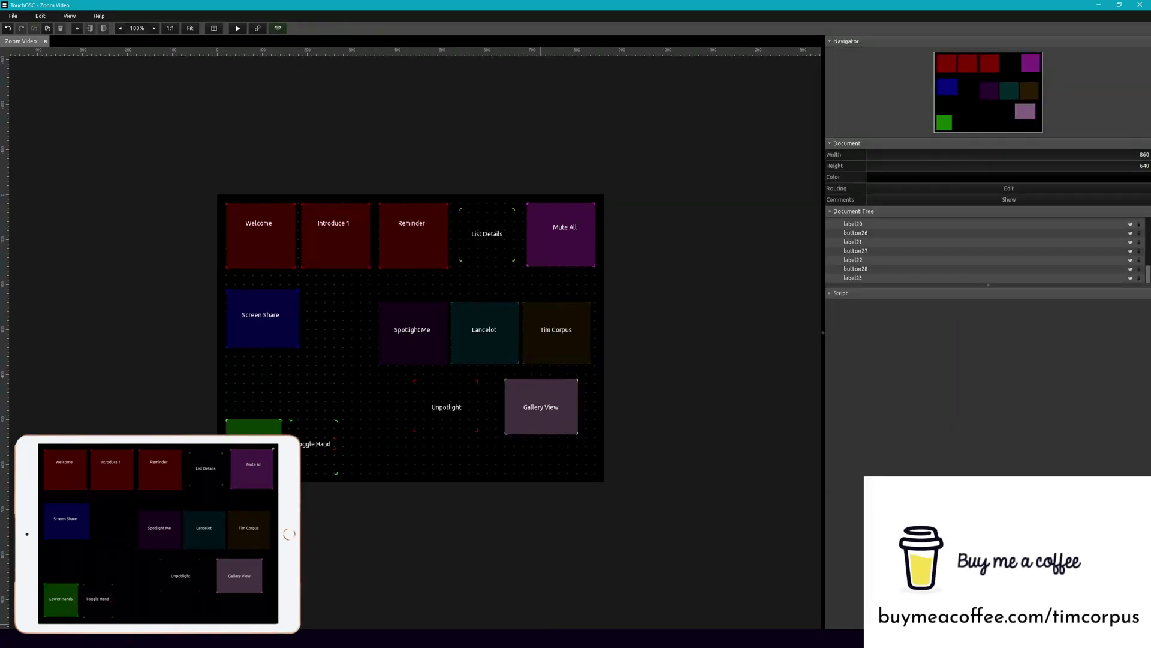
Step: Bring the ZoomOSC window forward and open the Mac meeting's chat to see ZoomOSC's message
{"action": "left_click", "coordinate": [611, 639]}
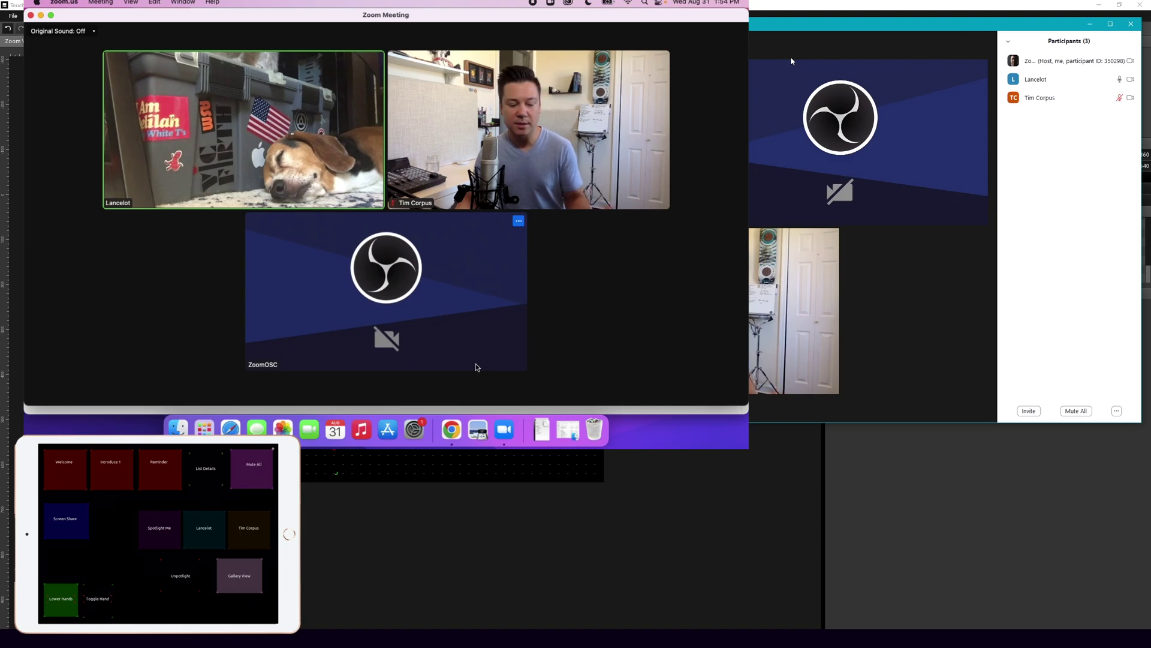
{"action": "mouse_move", "coordinate": [790, 60]}
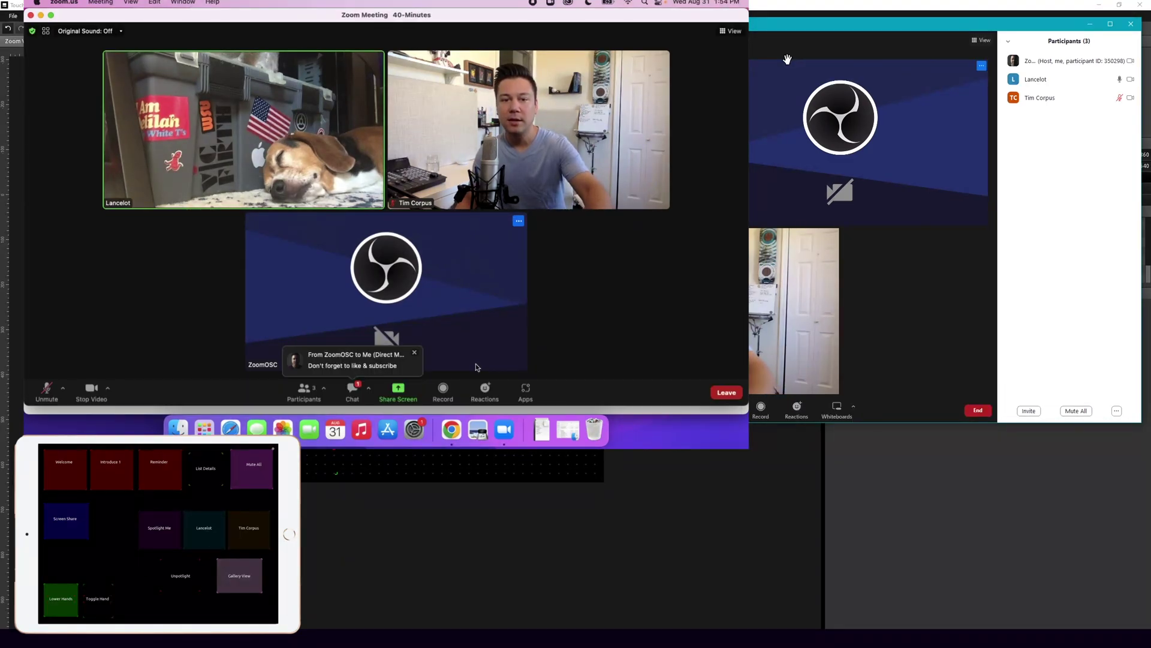
{"action": "left_click", "coordinate": [353, 389]}
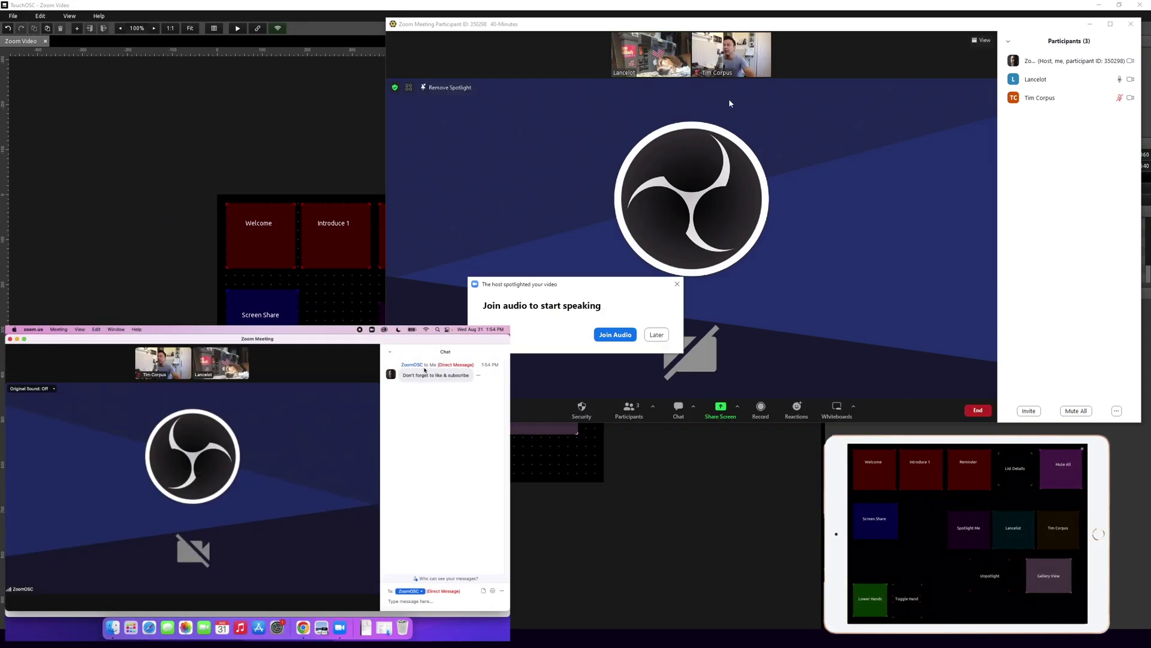
Step: Join the host's meeting with computer audio and choose Later on both unmute prompts
{"action": "left_click", "coordinate": [616, 334]}
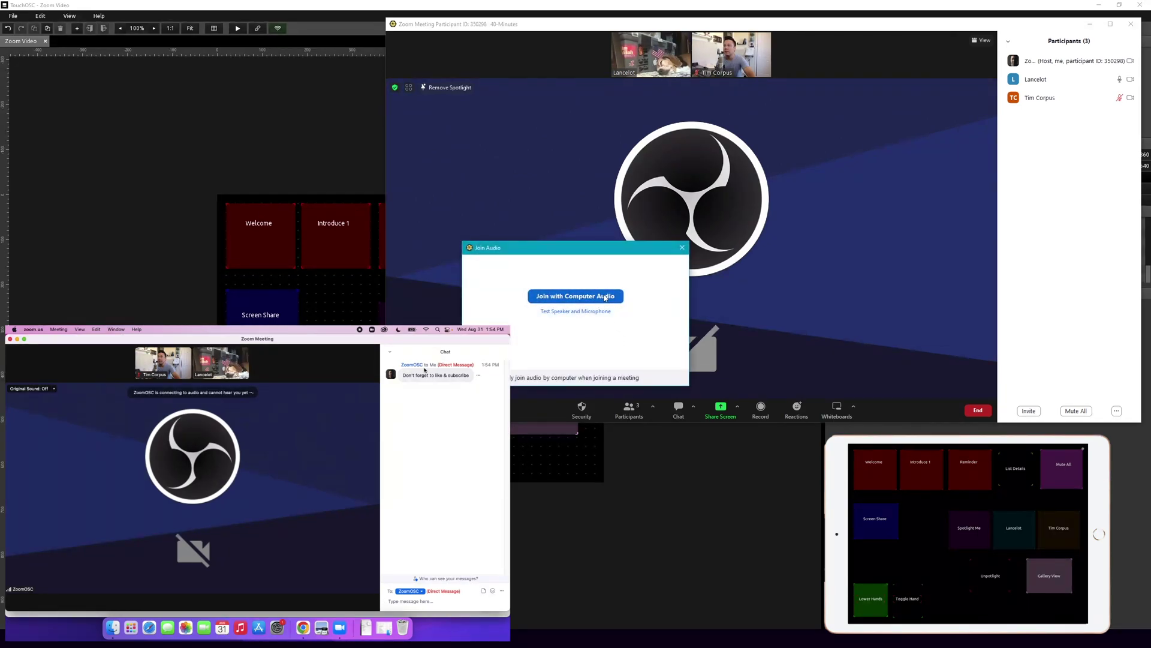
{"action": "left_click", "coordinate": [576, 297]}
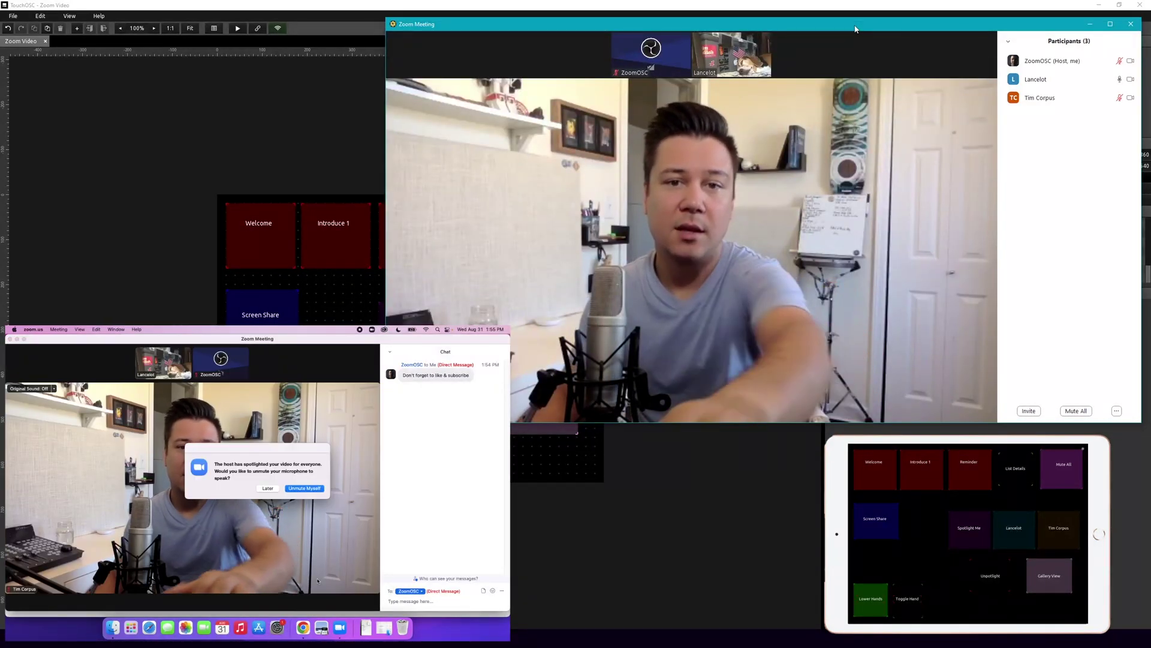
{"action": "mouse_move", "coordinate": [848, 30]}
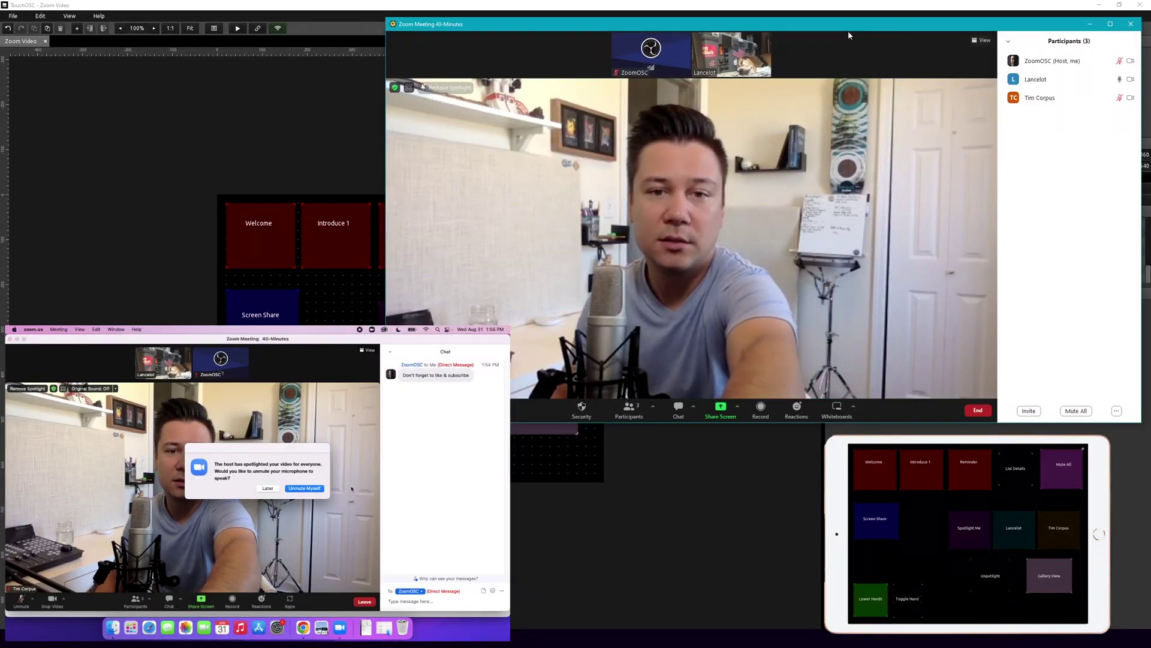
{"action": "left_click", "coordinate": [267, 487]}
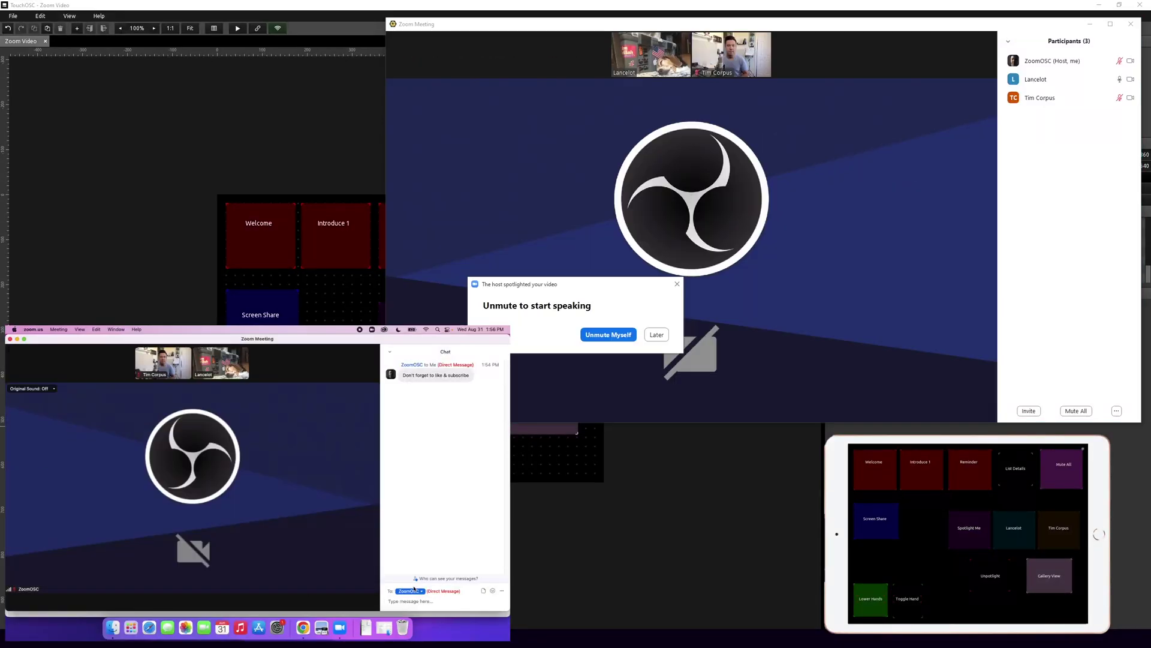
{"action": "left_click", "coordinate": [657, 335]}
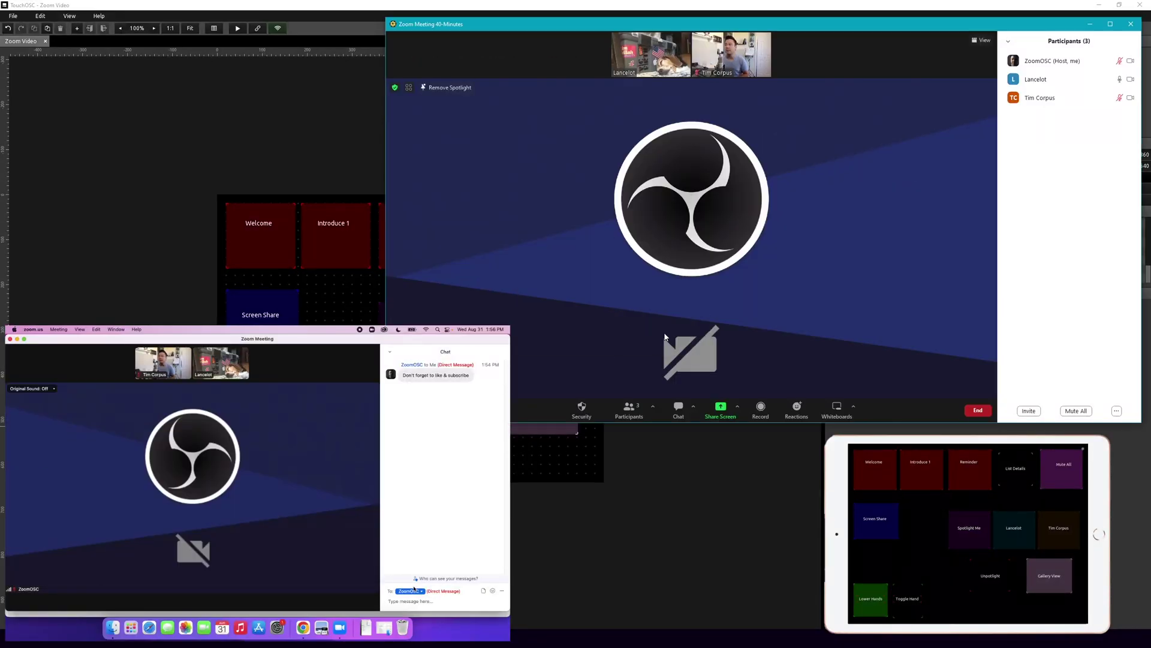